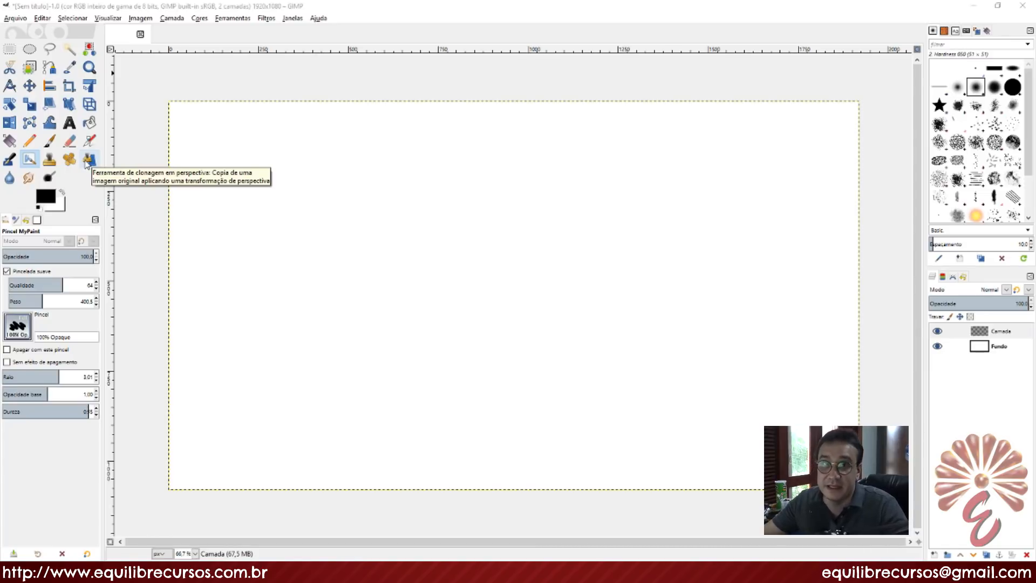
- Activate the Ink tool and look over its available blend modes
click(10, 161)
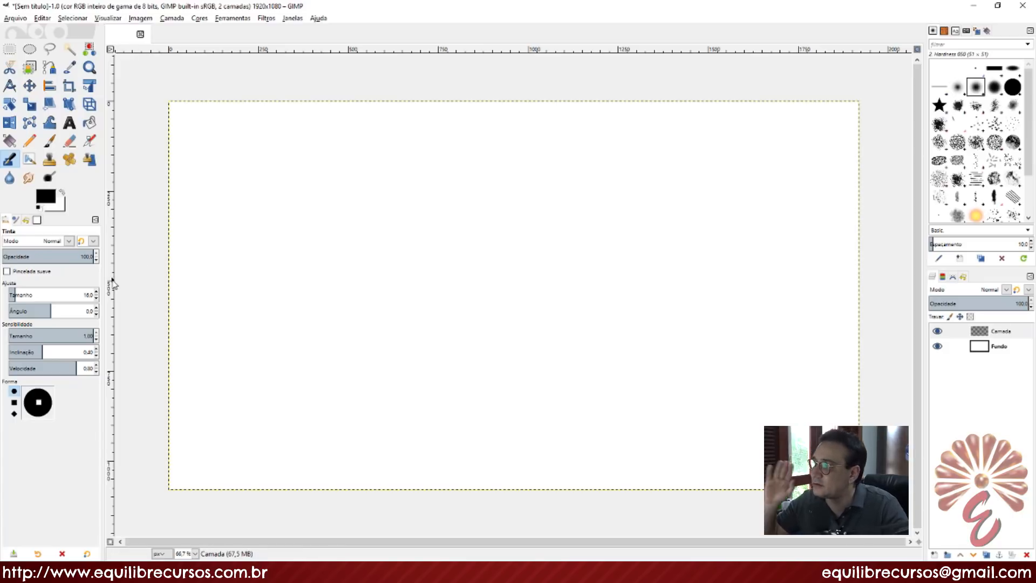
click(69, 241)
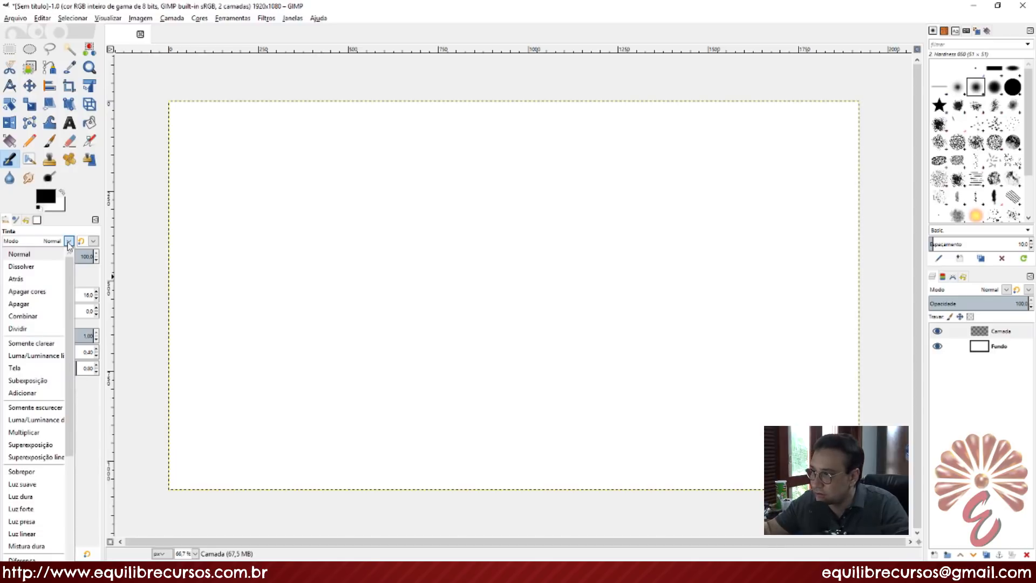
click(69, 243)
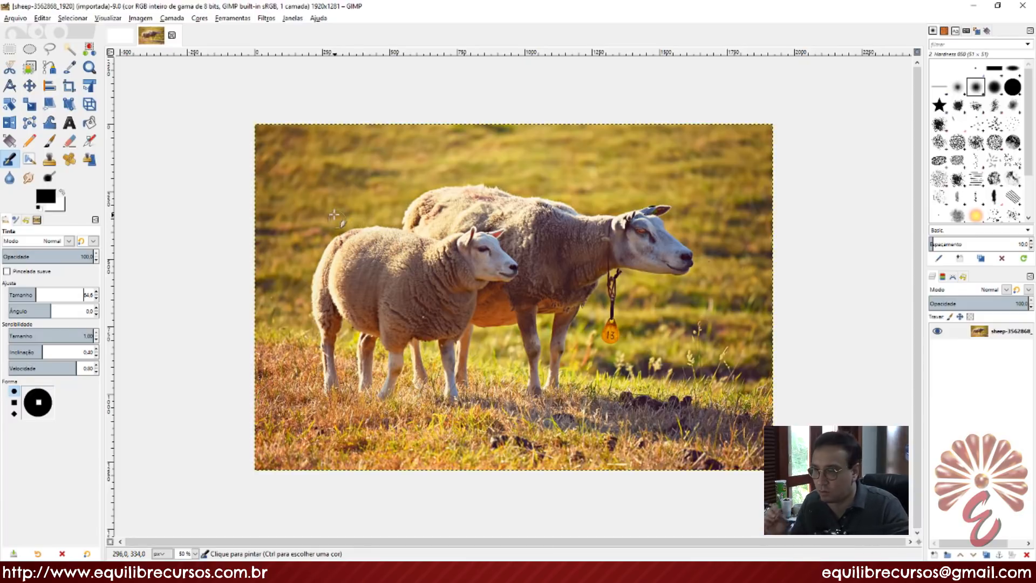
- Set the Ink blend mode to Apagar cores and paint over the smaller sheep's head in the photo
click(63, 241)
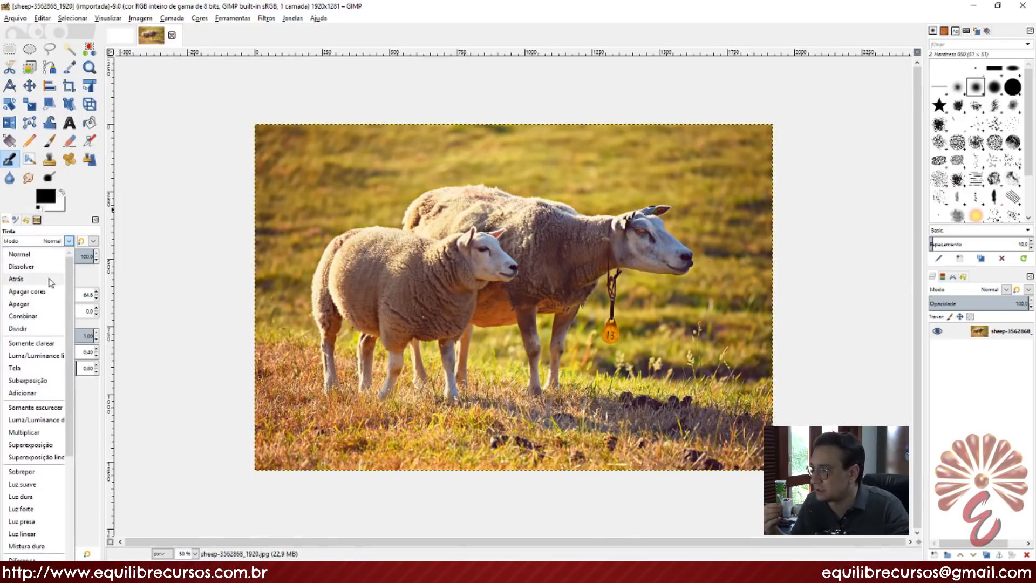
click(27, 291)
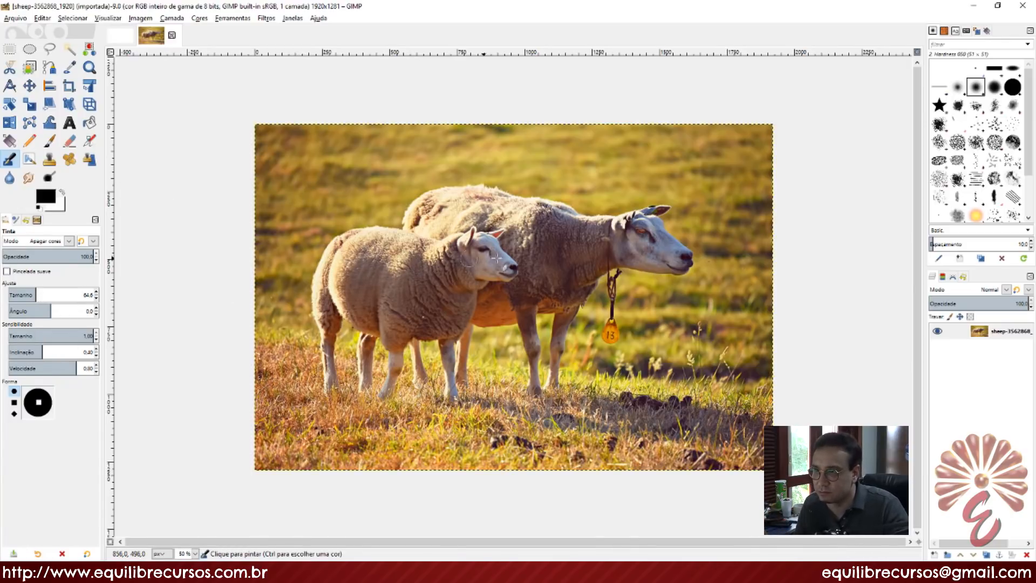
mouse_move(518, 258)
mouse_down()
mouse_move(472, 272)
mouse_move(456, 258)
mouse_move(468, 242)
mouse_move(436, 270)
mouse_move(510, 293)
mouse_move(482, 279)
mouse_move(502, 265)
mouse_move(518, 232)
mouse_up()
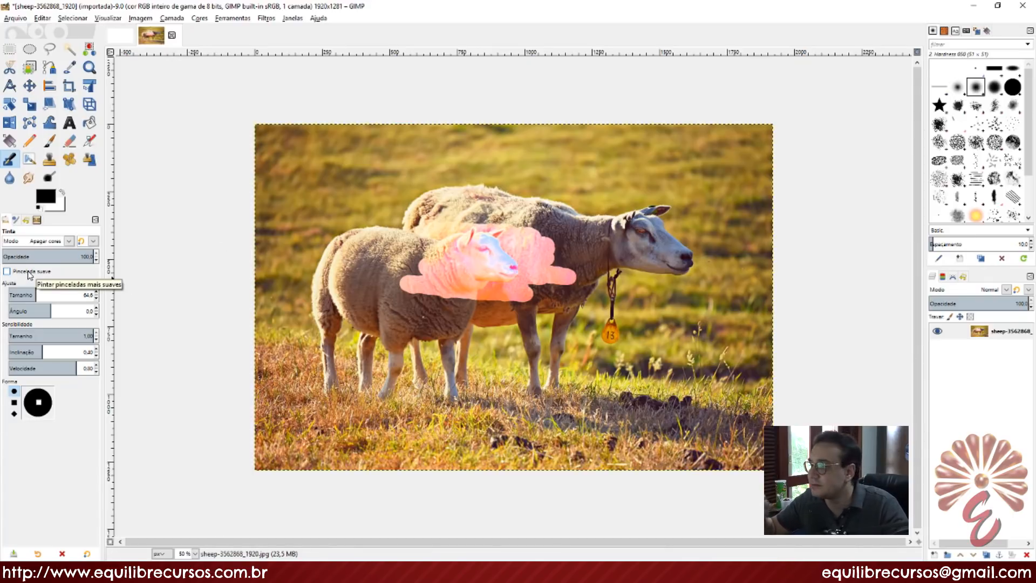
- Paint a thick stroke across the sheep's legs with a much larger nib and a thin size 21.5 stroke over the grass above them
drag(36, 294, 76, 294)
mouse_move(348, 324)
mouse_down()
mouse_move(518, 413)
mouse_move(632, 367)
mouse_move(677, 329)
mouse_up()
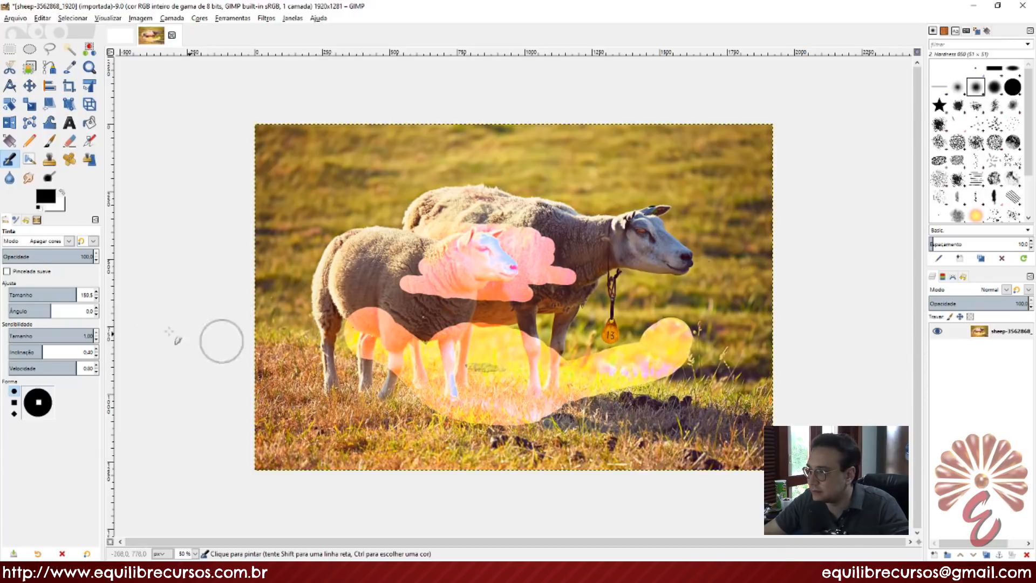
drag(76, 294, 16, 294)
mouse_move(313, 197)
mouse_down()
mouse_move(426, 161)
mouse_move(594, 158)
mouse_up()
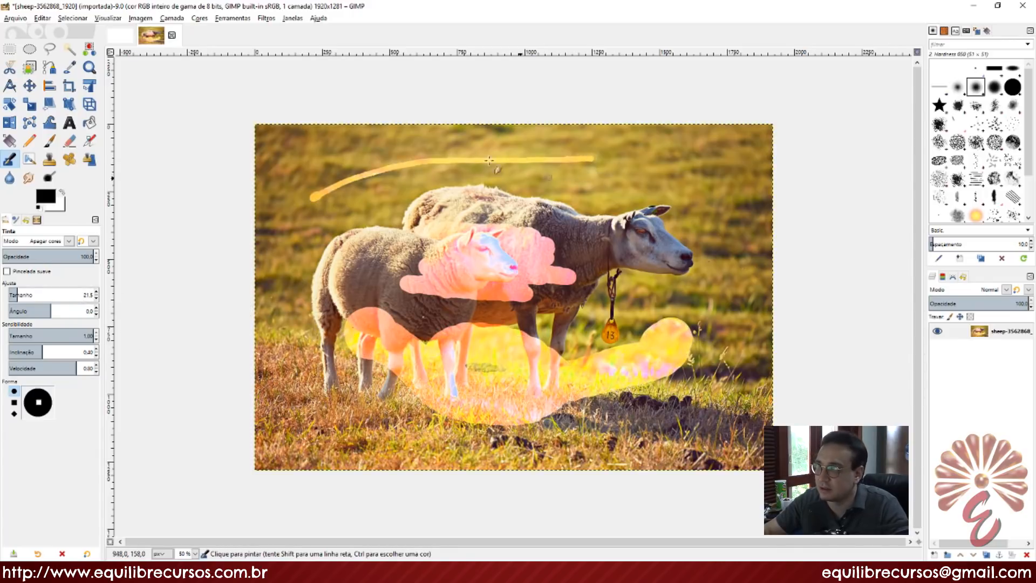
- In the blank image, use Normal mode to paint a thin horizontal stroke at size 21.5 and a much thicker one below it
click(120, 35)
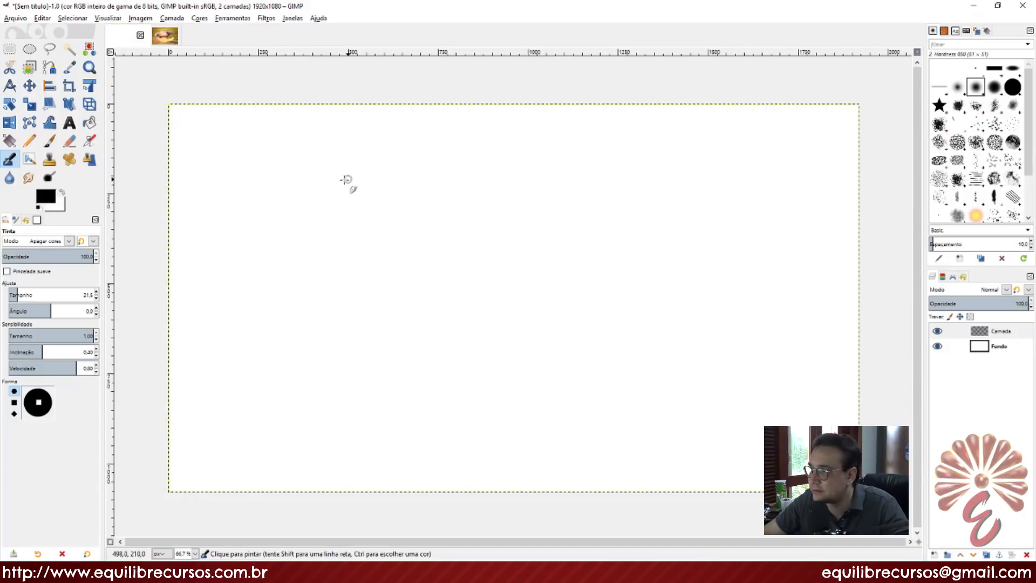
click(49, 240)
click(33, 254)
drag(334, 180, 576, 166)
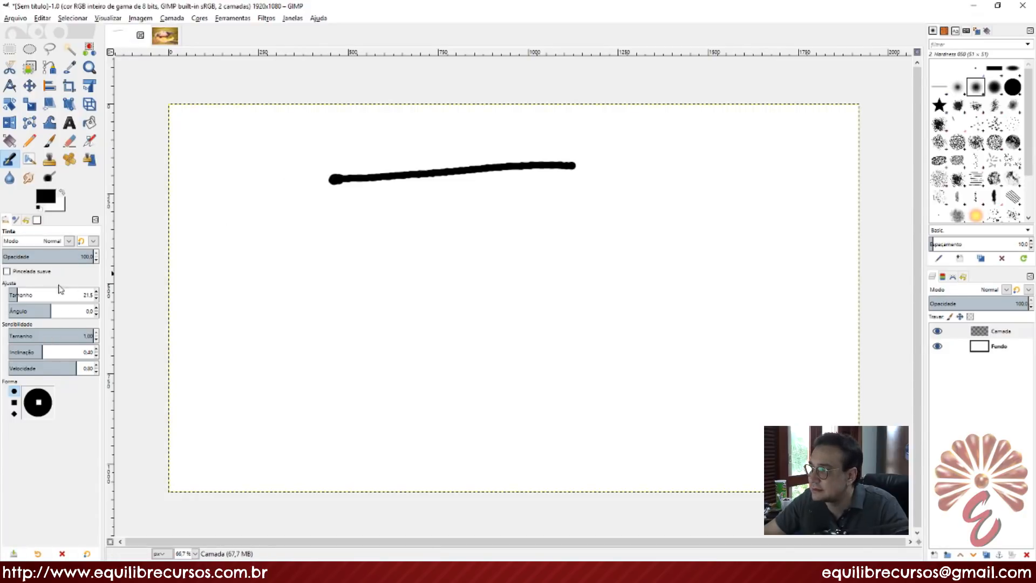
drag(60, 295, 46, 294)
drag(391, 265, 631, 262)
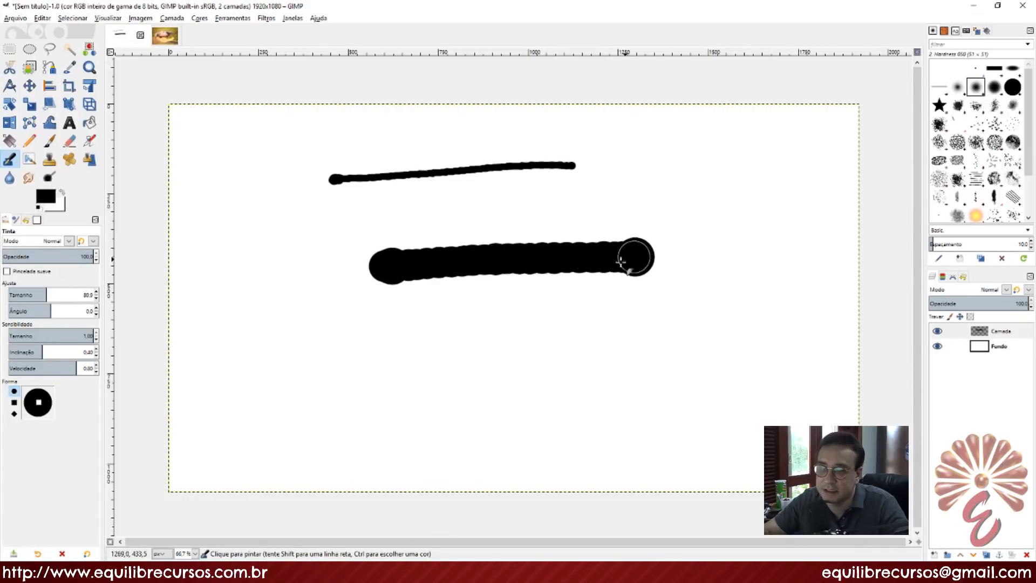
- Reset the Ink options and paint two strokes with a size 77.2 diamond nib, one at a positive angle and one at -51.3
click(87, 554)
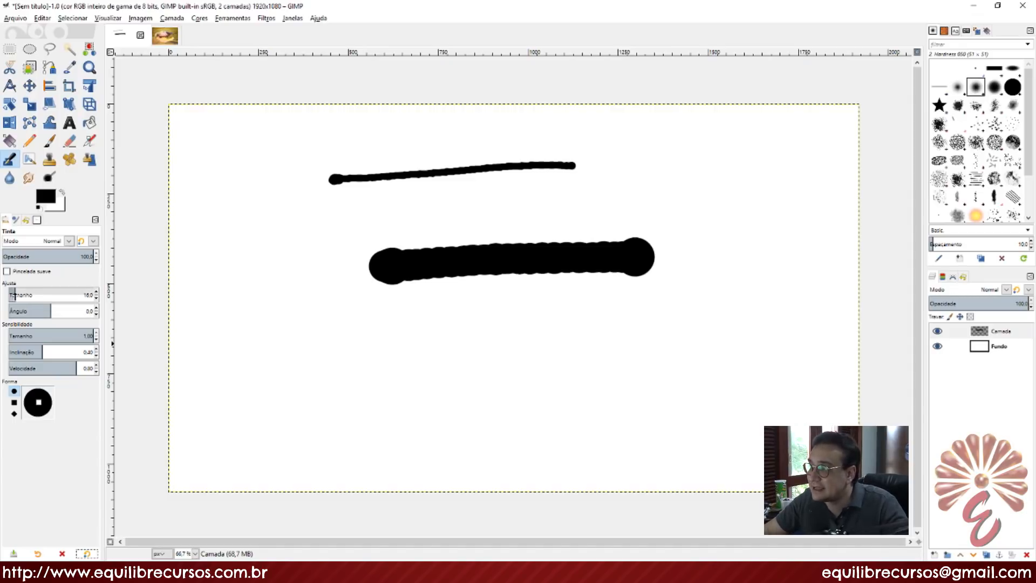
drag(14, 295, 41, 295)
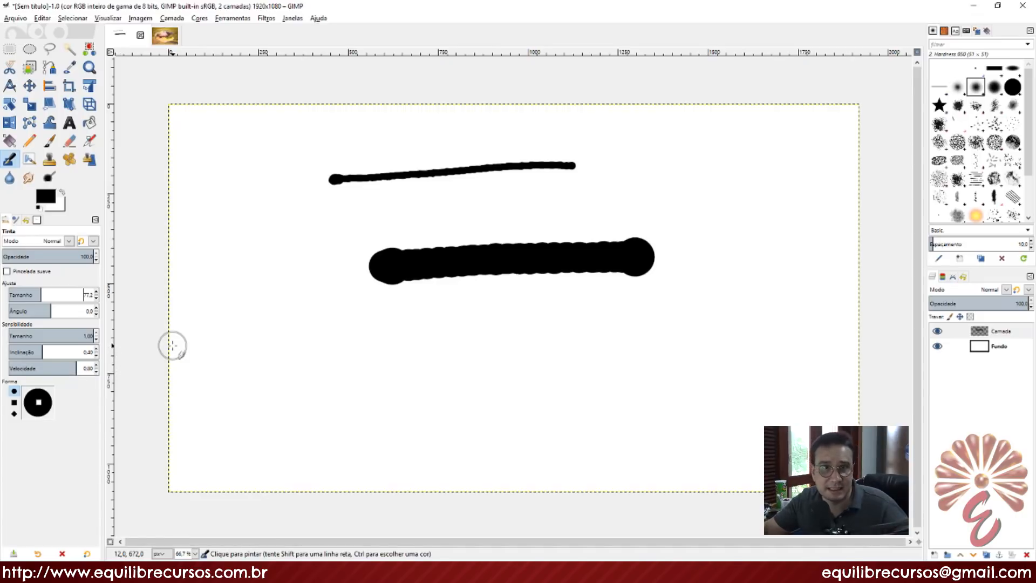
click(14, 413)
drag(51, 310, 78, 311)
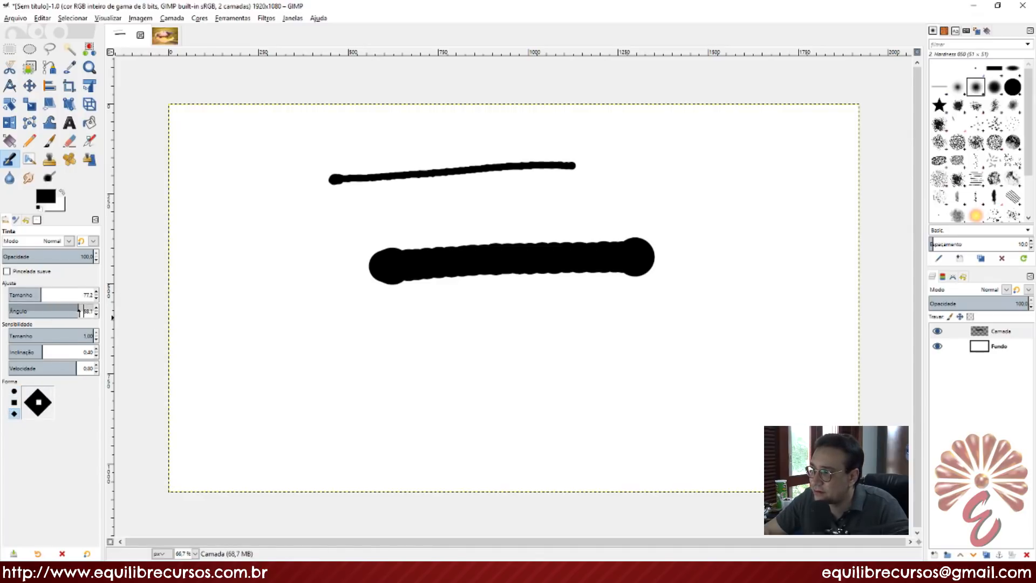
drag(335, 352, 489, 363)
drag(65, 312, 27, 312)
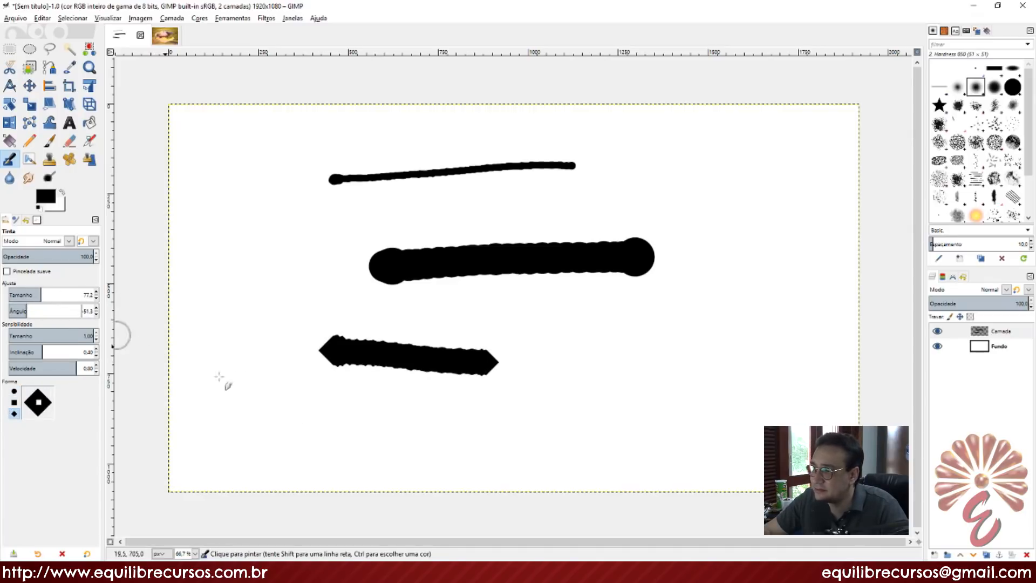
drag(355, 439, 449, 451)
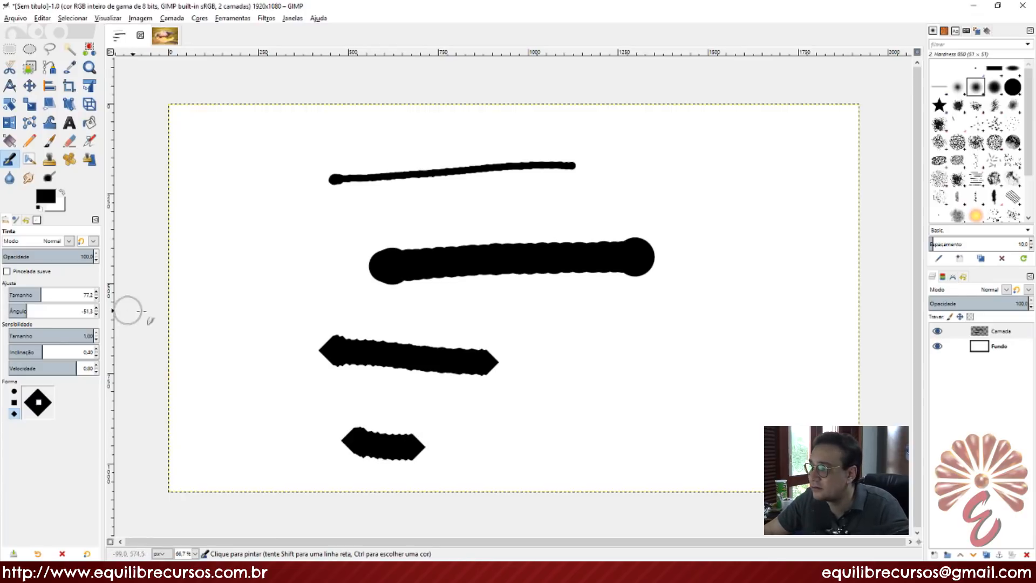
- Reset the Ink tool options and clear all strokes from the layer
click(86, 553)
key(Delete)
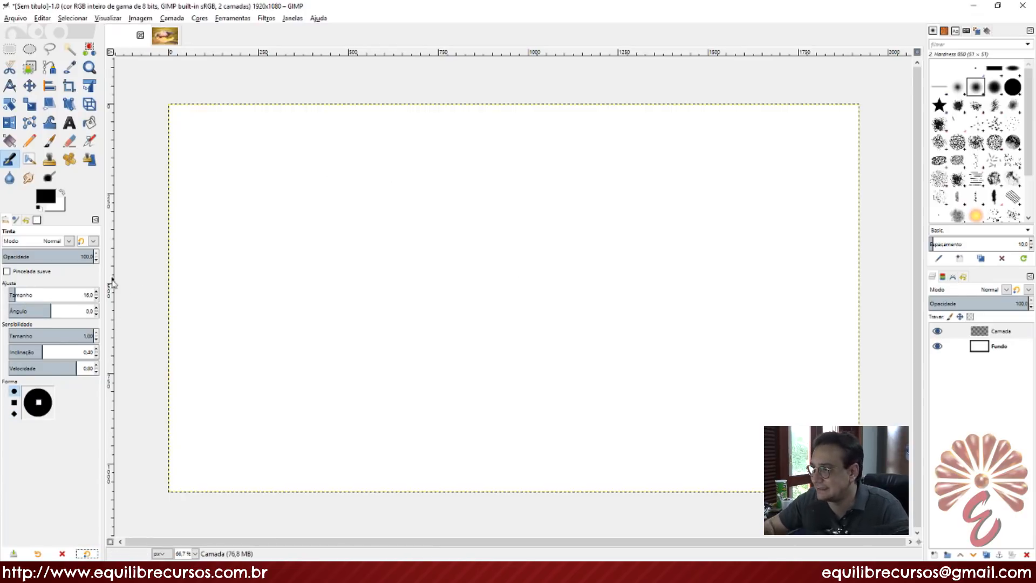
- Set the Ink size to 60.8 and paint a dot continued into a long looping stroke across the canvas
drag(15, 292, 34, 294)
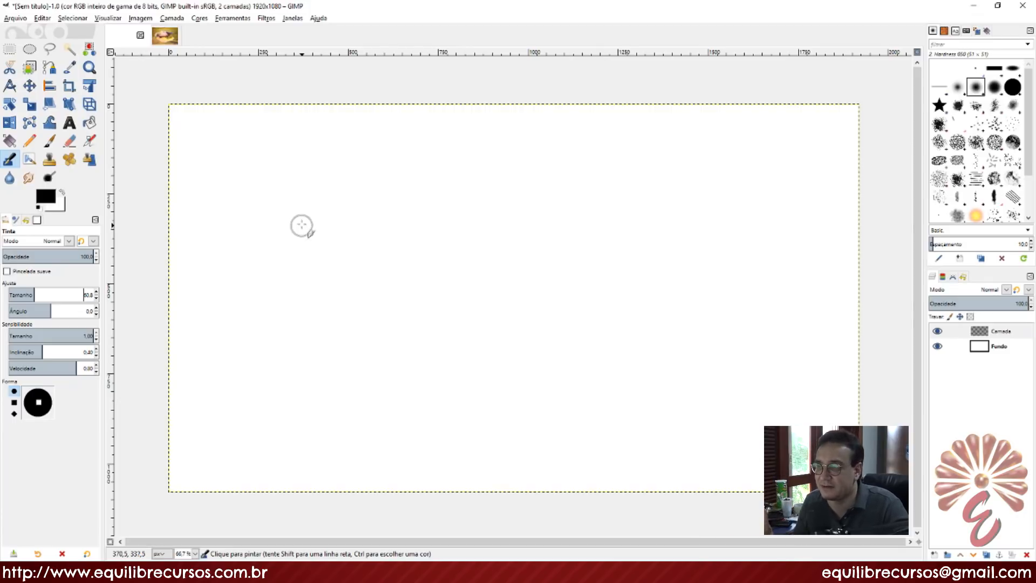
click(303, 174)
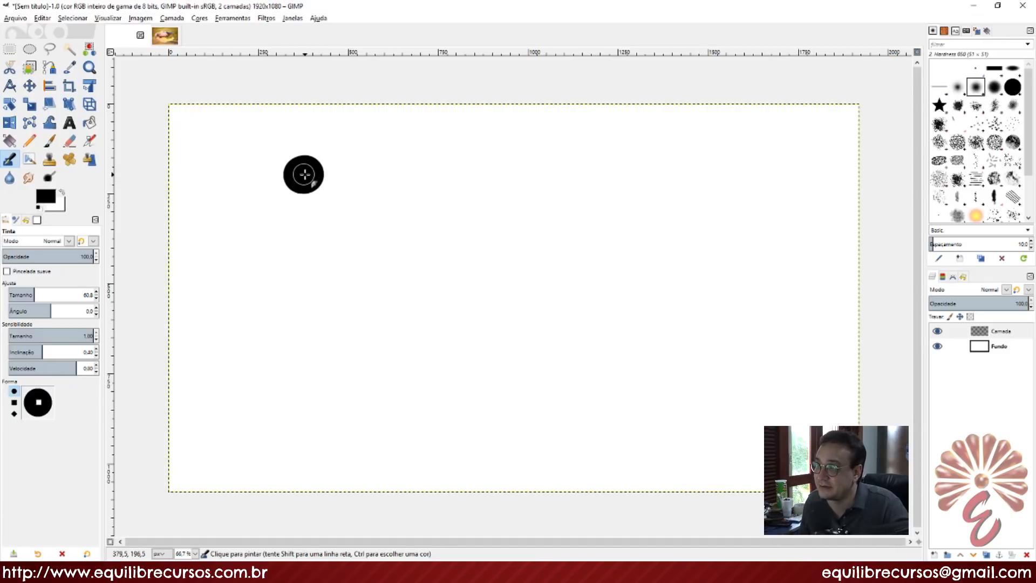
mouse_move(303, 174)
mouse_down()
mouse_move(467, 165)
mouse_move(624, 207)
mouse_move(724, 304)
mouse_move(432, 342)
mouse_move(228, 273)
mouse_move(280, 387)
mouse_move(444, 426)
mouse_up()
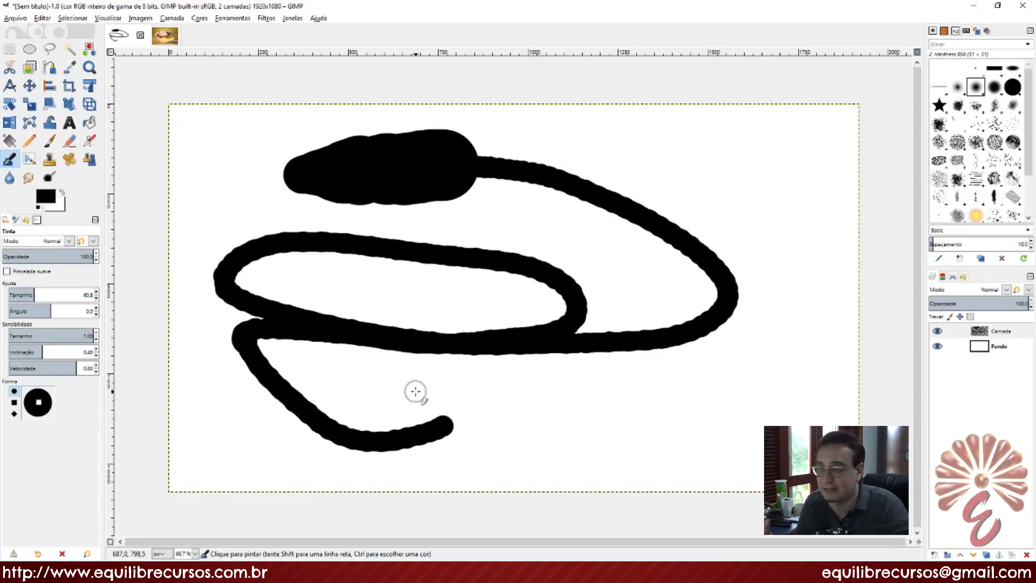
- Set the Ink size to 9.0, paint a thin stroke on the cleared layer, and erase it
drag(34, 294, 16, 294)
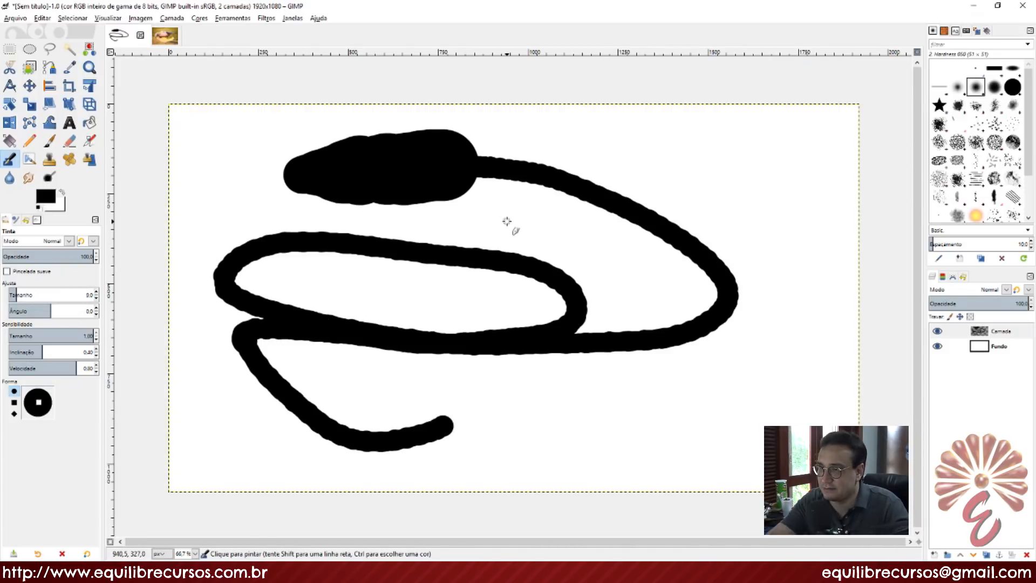
key(Delete)
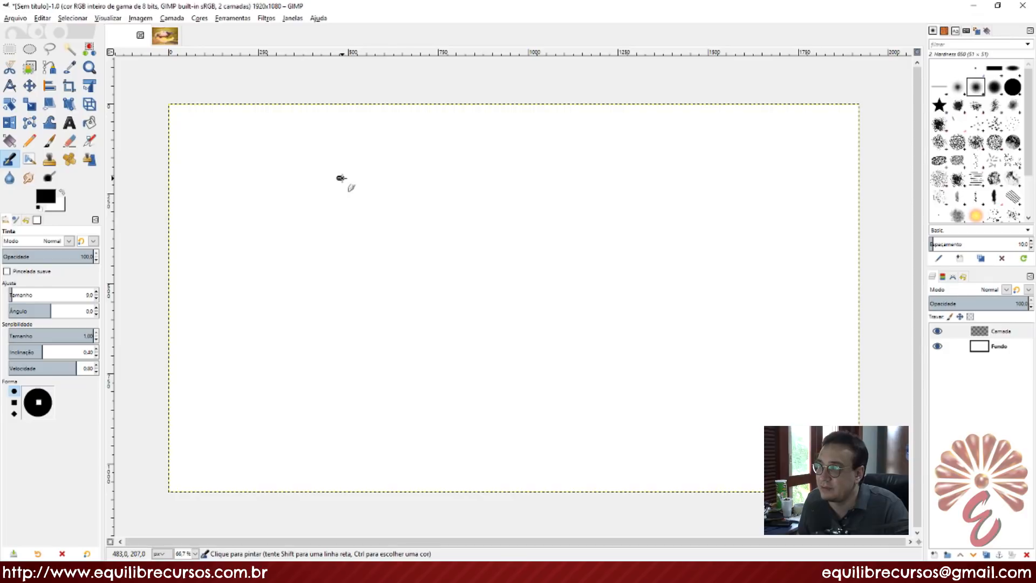
mouse_move(341, 178)
mouse_down()
mouse_move(497, 181)
mouse_move(696, 240)
mouse_move(502, 341)
mouse_move(393, 241)
mouse_move(604, 390)
mouse_move(412, 408)
mouse_up()
scroll(70, 296, up, 7)
key(Delete)
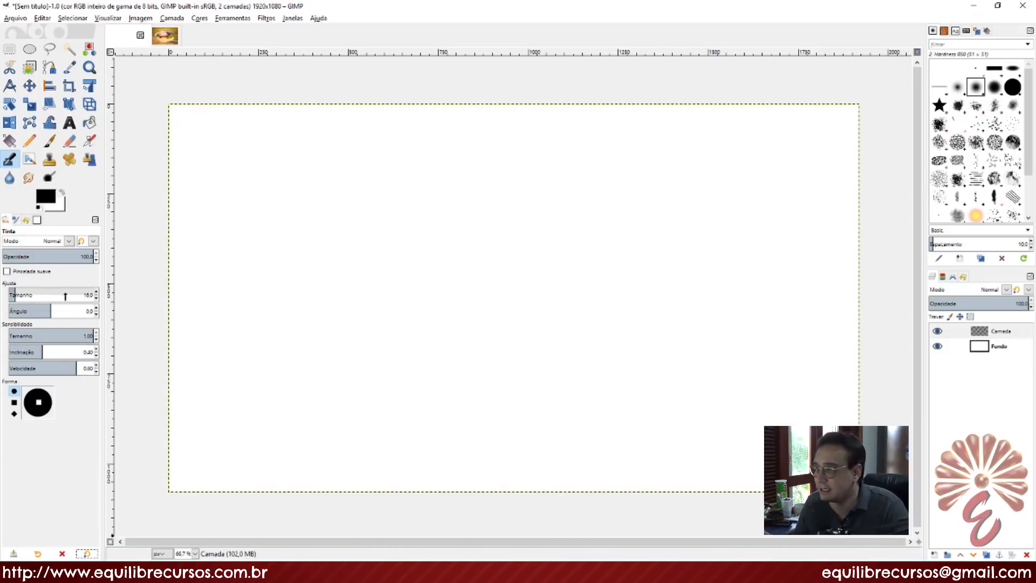
- Paint two short strokes to compare size sensitivity, the first at 0.06 and the second at 1.00
drag(59, 335, 13, 336)
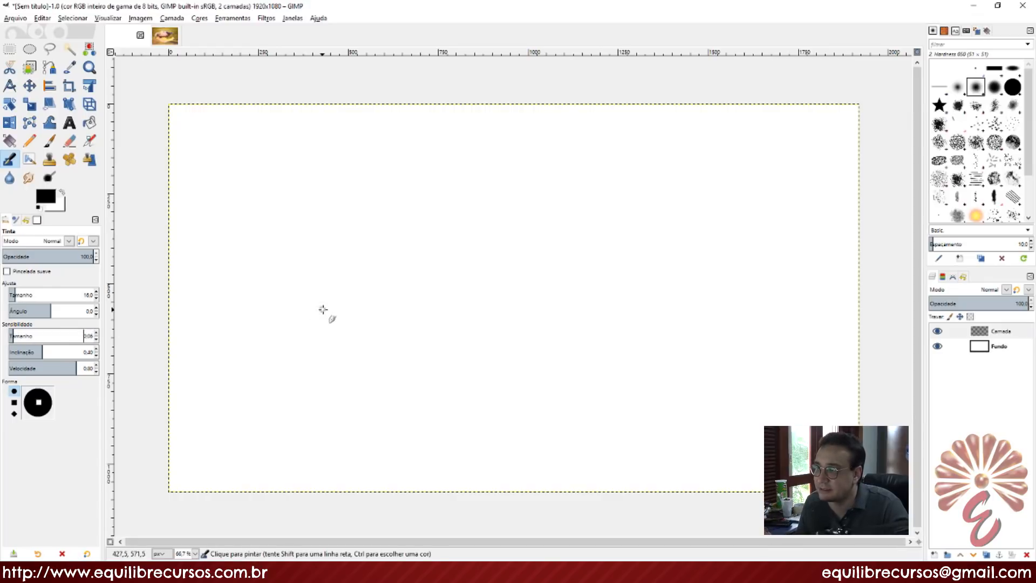
drag(363, 235, 435, 231)
drag(37, 337, 95, 335)
drag(376, 290, 436, 279)
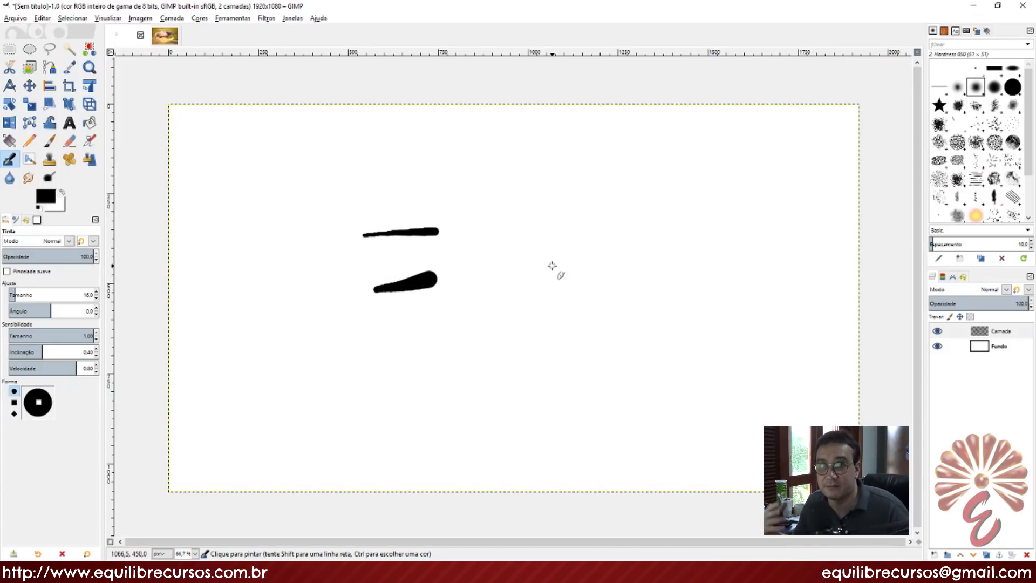
- Select the tilt sensitivity value, paint a short test stroke below the others, and clear the layer
click(43, 352)
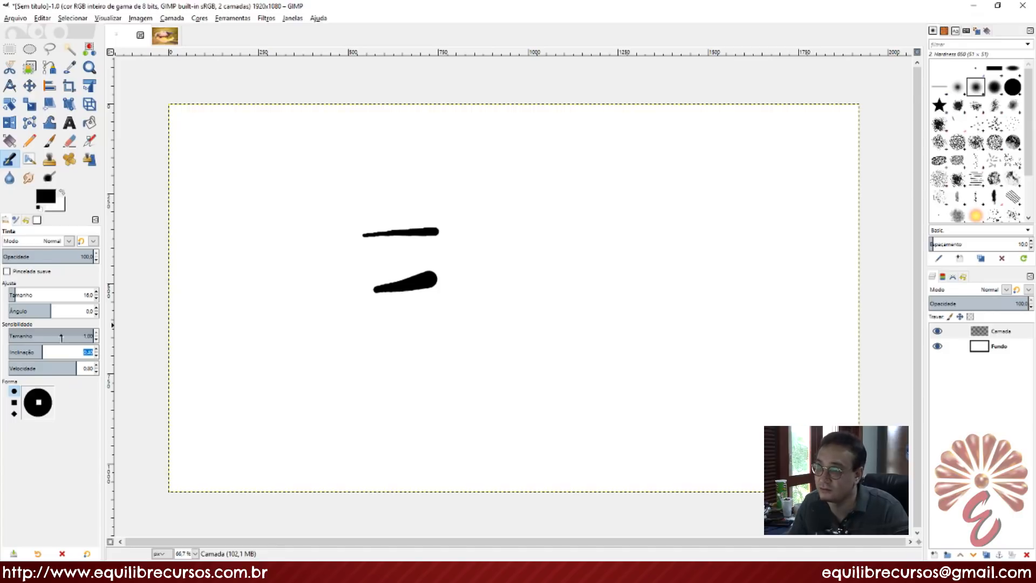
drag(429, 325, 520, 319)
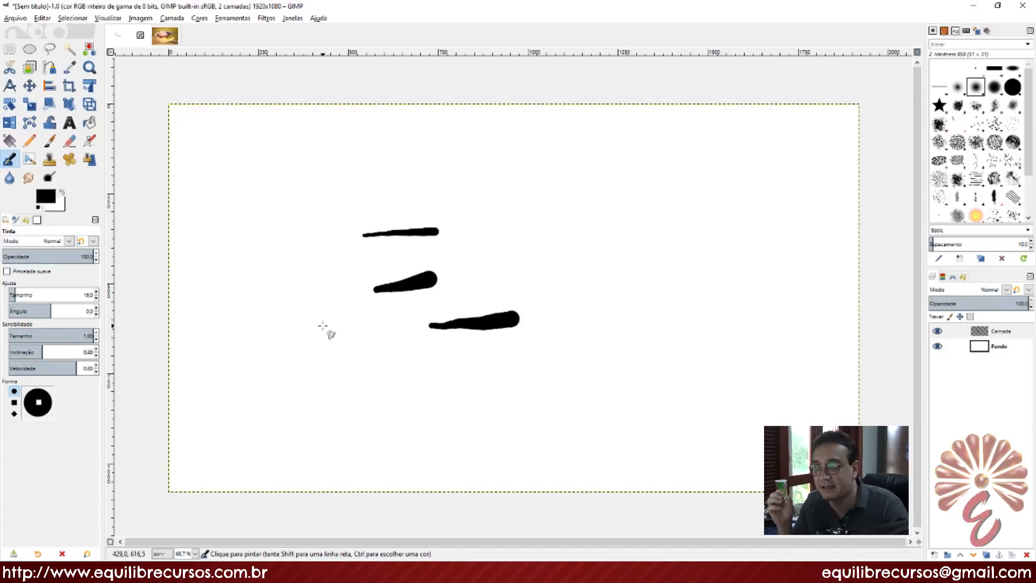
key(Delete)
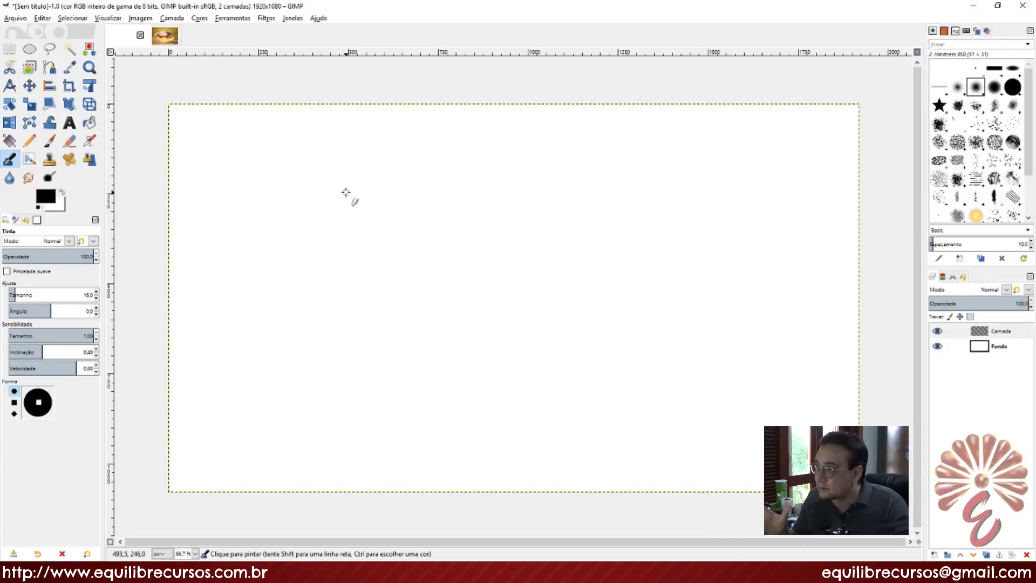
- Paint one stroke at the default speed sensitivity and another at 0.09, and clear both from the canvas
mouse_move(336, 201)
mouse_down()
mouse_move(486, 196)
mouse_move(628, 213)
mouse_move(752, 260)
mouse_up()
drag(78, 367, 15, 368)
mouse_move(379, 336)
mouse_down()
mouse_move(458, 314)
mouse_move(238, 377)
mouse_move(654, 300)
mouse_move(391, 303)
mouse_up()
key(Delete)
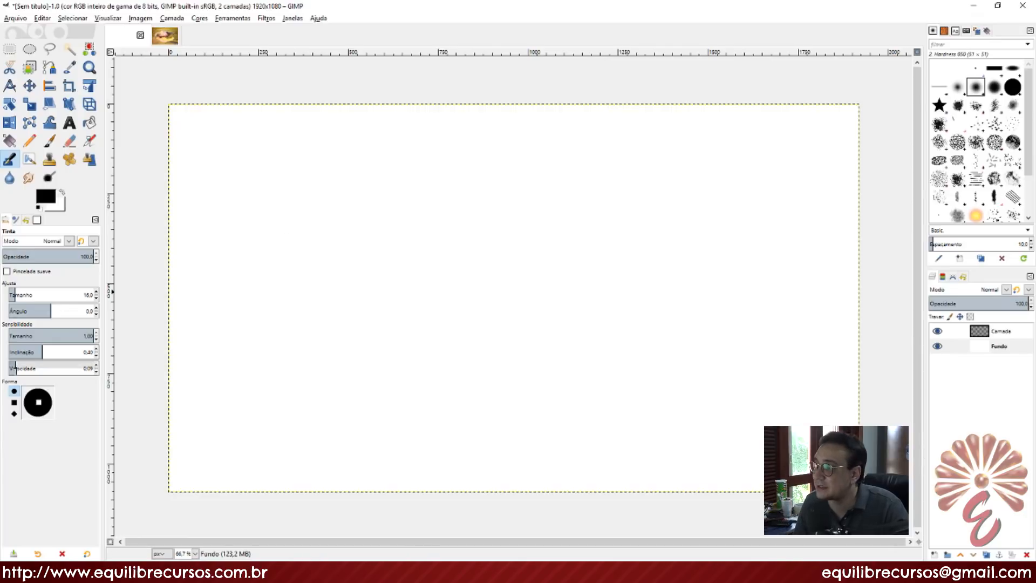
- Set the speed sensitivity to 1.00, paint a short stroke and a longer one below it, and clear the canvas
drag(17, 369, 96, 373)
drag(354, 215, 377, 215)
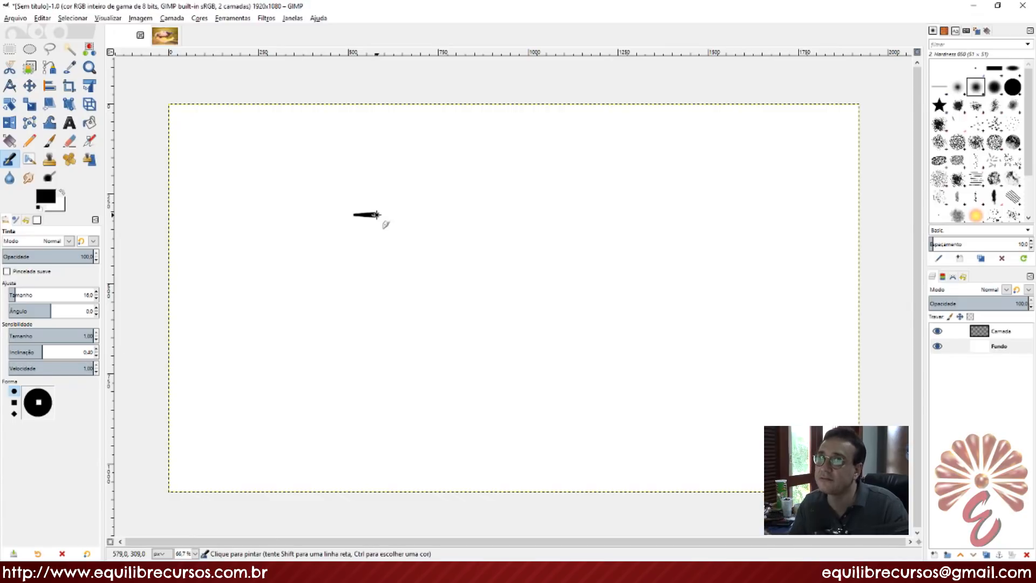
click(352, 255)
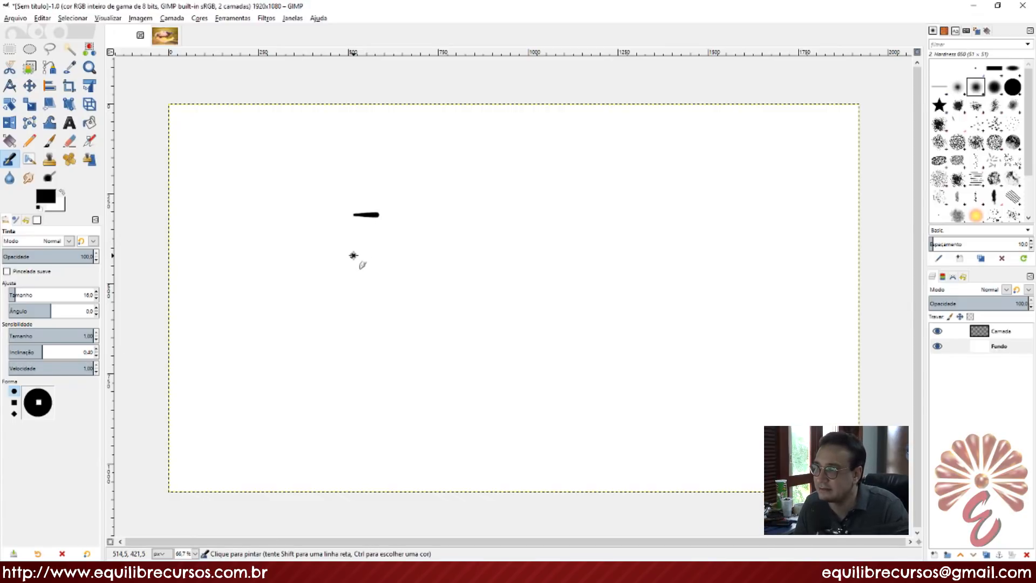
mouse_move(354, 256)
mouse_down()
mouse_move(455, 249)
mouse_move(245, 353)
mouse_move(333, 409)
mouse_move(473, 387)
mouse_move(443, 365)
mouse_up()
key(Delete)
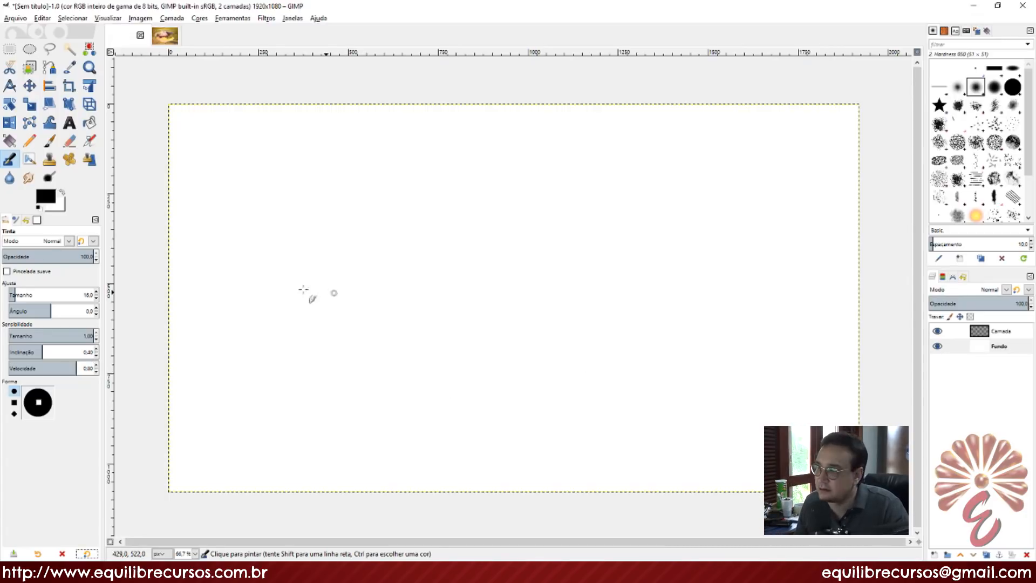
- Set the ink size to about 67 and stamp one round, one square and one diamond nib mark in a row across the upper canvas
drag(21, 292, 37, 294)
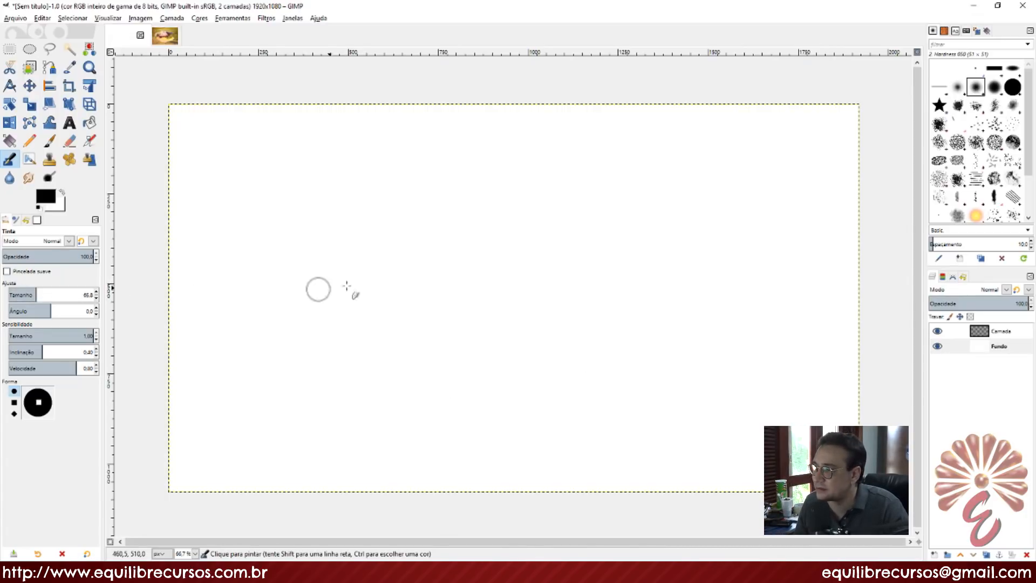
click(290, 181)
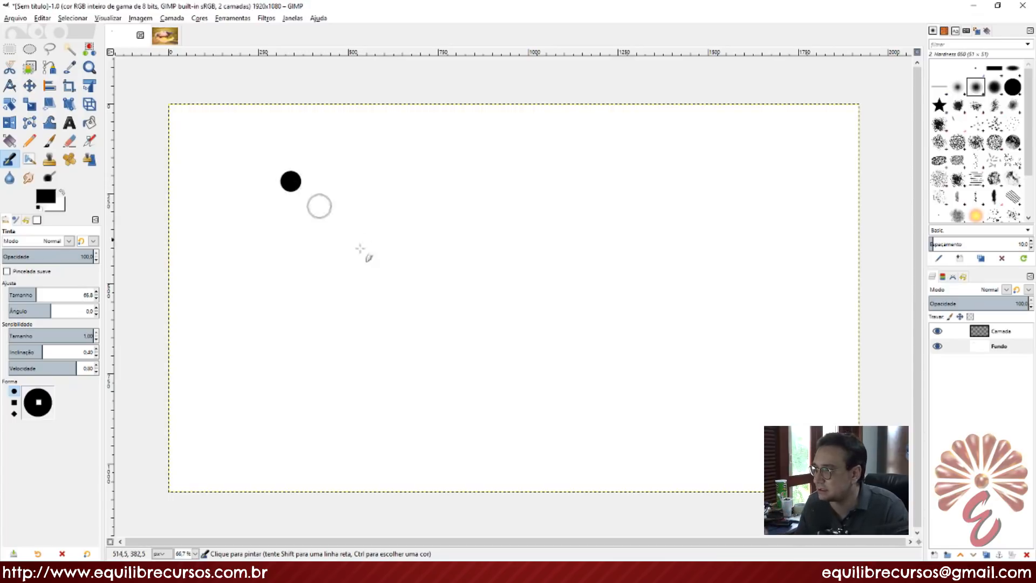
click(14, 402)
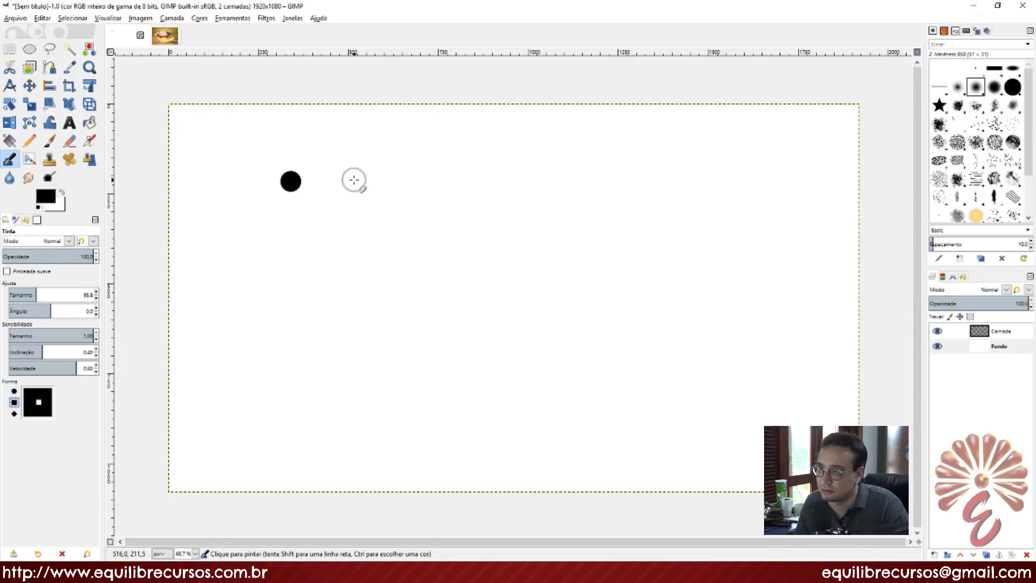
click(354, 179)
click(14, 413)
click(432, 172)
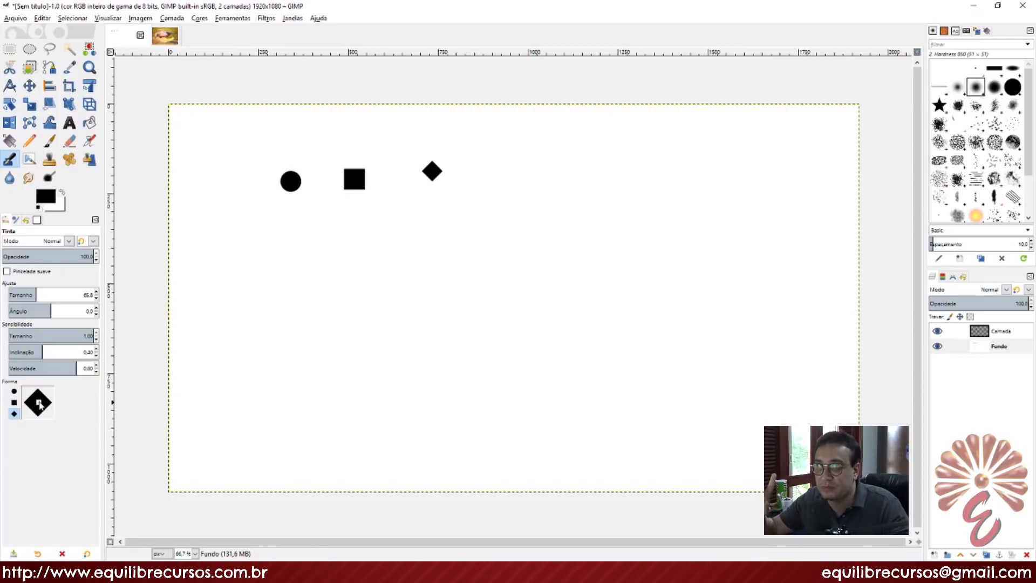
- Stretch the diamond nib into a narrow diagonal form and paint a short stroke and two single marks across the canvas middle
mouse_move(39, 406)
mouse_down()
mouse_move(29, 399)
mouse_move(43, 412)
mouse_up()
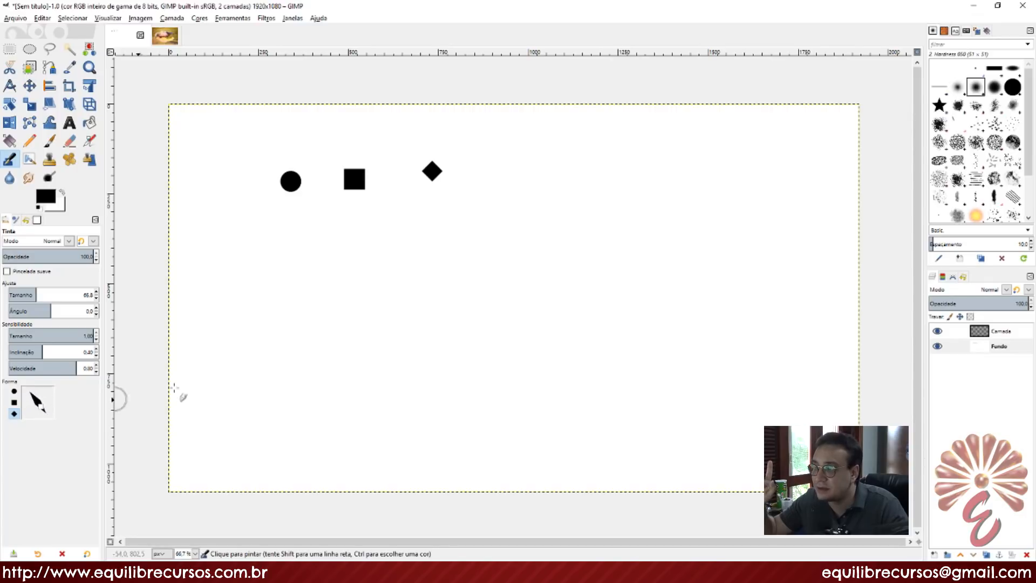
drag(365, 322, 400, 310)
click(506, 298)
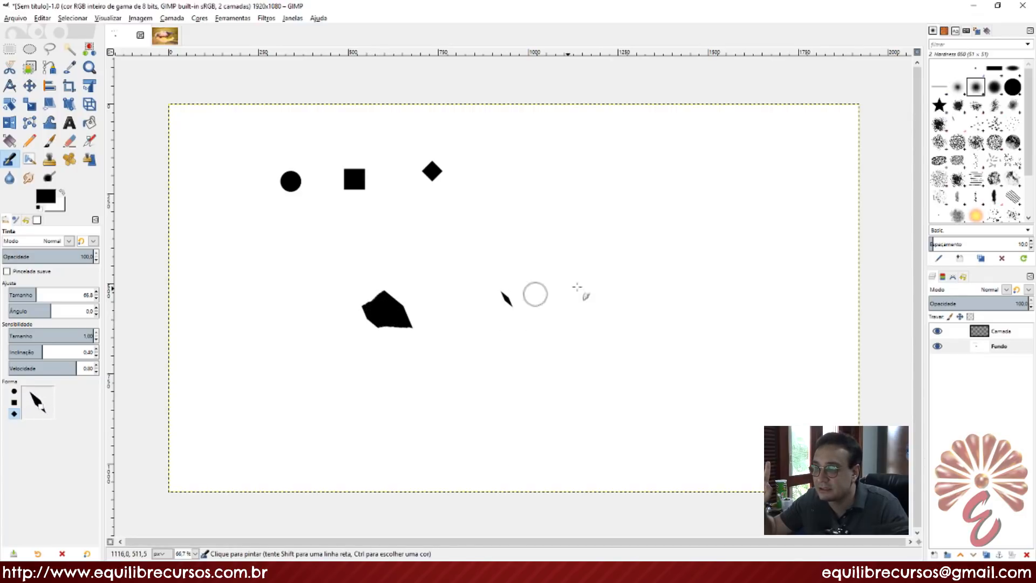
click(608, 276)
- Stamp two marks with the narrow square nib and five with the narrow round nib across the lower canvas
click(14, 402)
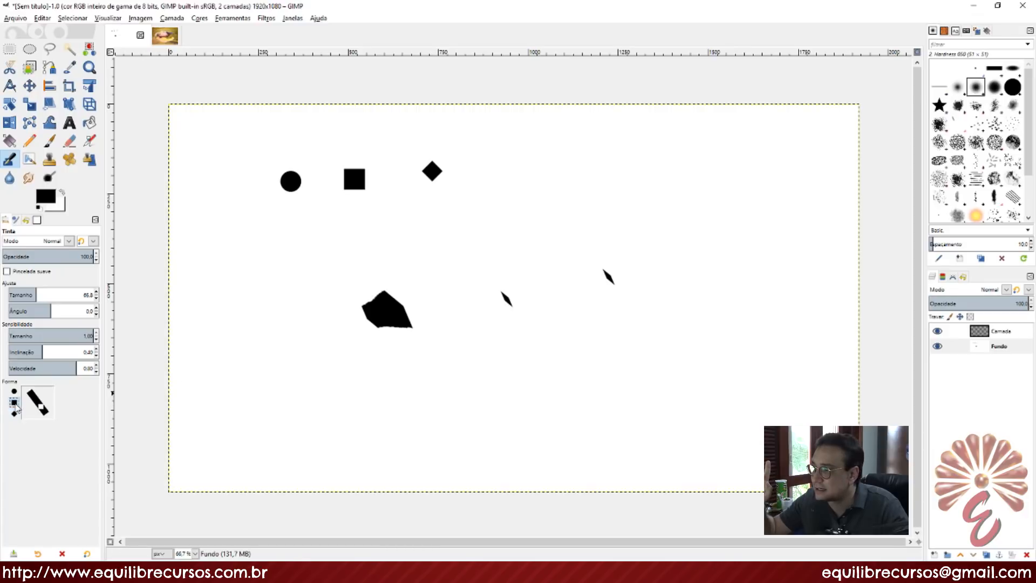
click(334, 396)
click(416, 394)
click(14, 391)
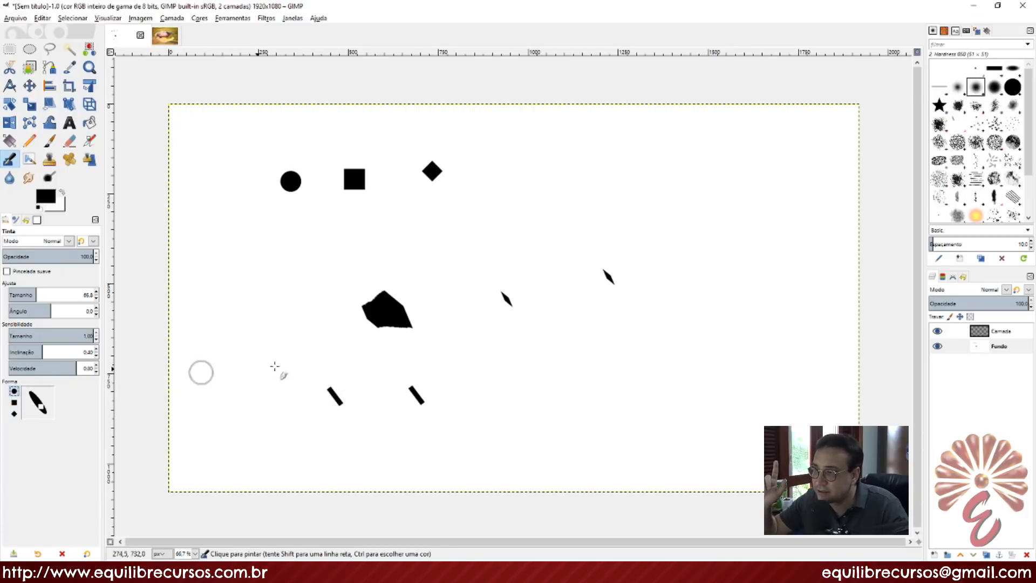
click(555, 368)
click(614, 393)
click(543, 421)
click(478, 422)
click(477, 366)
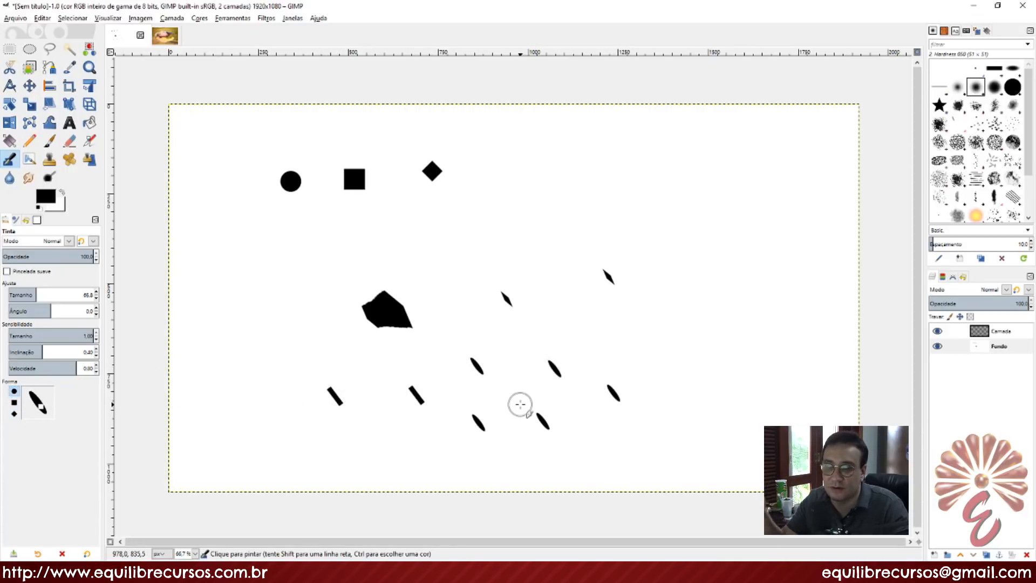
- Clear all marks from the layer and restore the nib to a full circle
key(Delete)
mouse_move(42, 408)
mouse_down()
mouse_move(31, 410)
mouse_move(38, 405)
mouse_up()
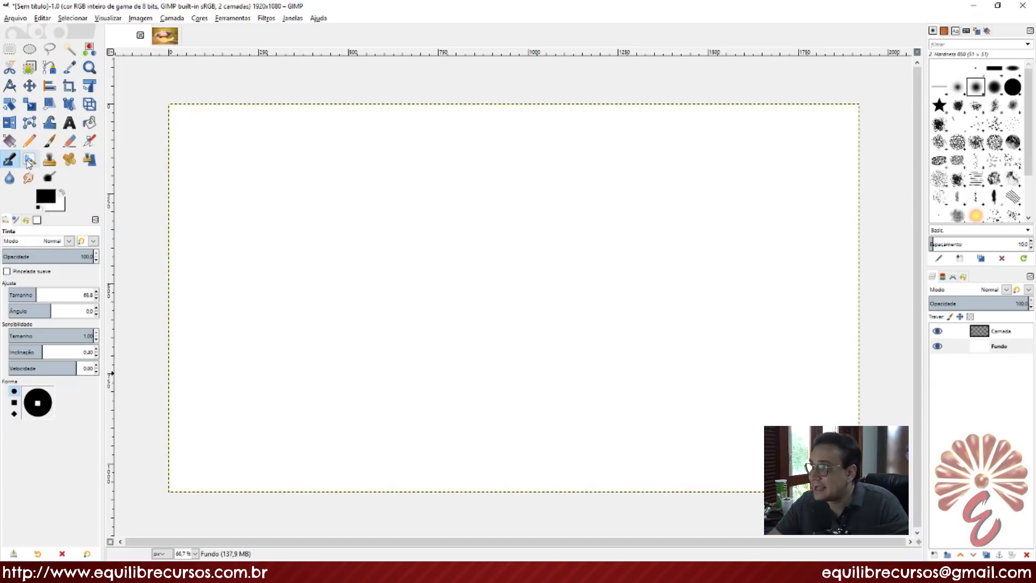
- Paint a thick diagonal stroke in the upper canvas with the MyPaint Brush tool and the 100% Opaque brush
click(29, 159)
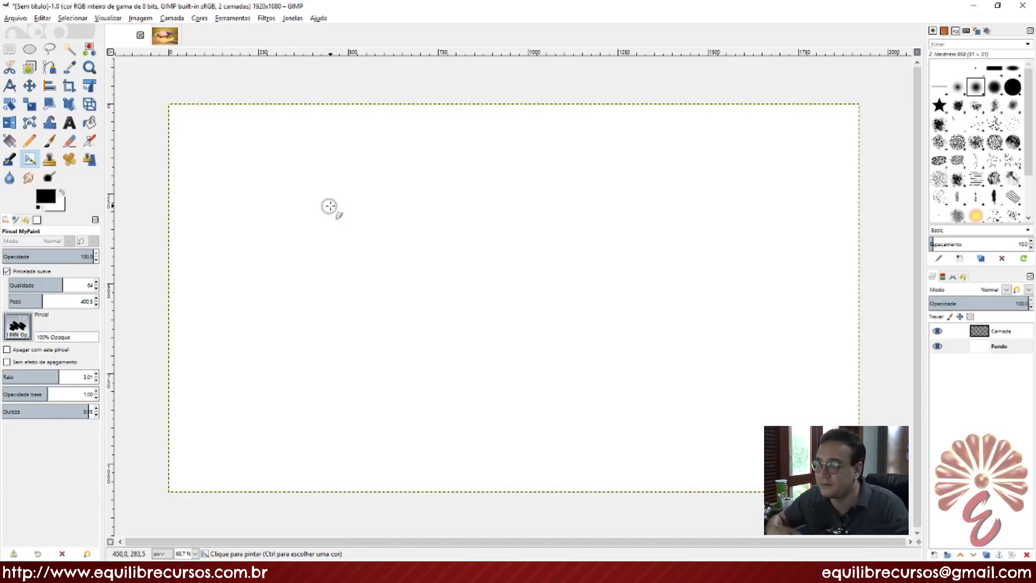
click(18, 326)
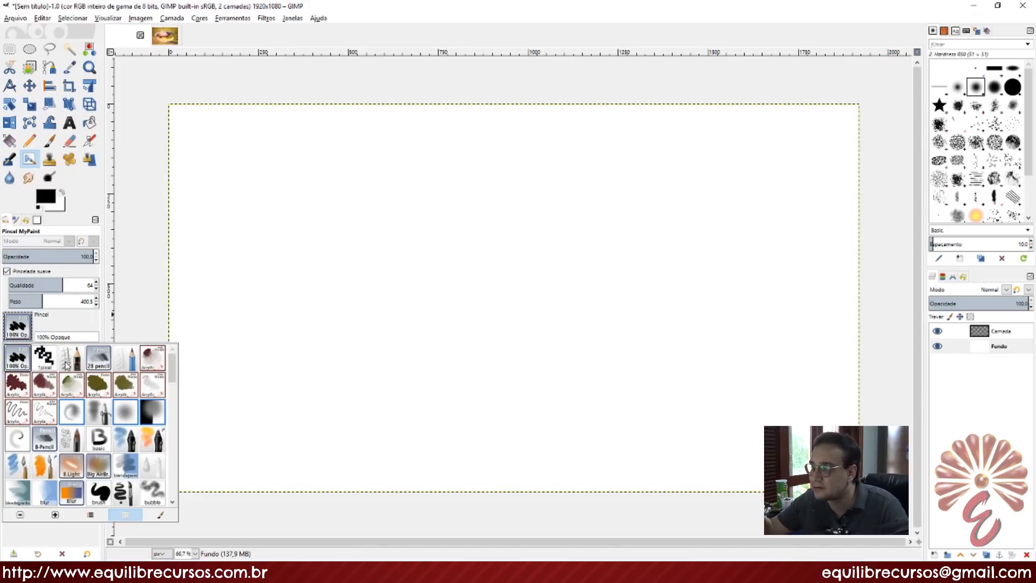
click(292, 211)
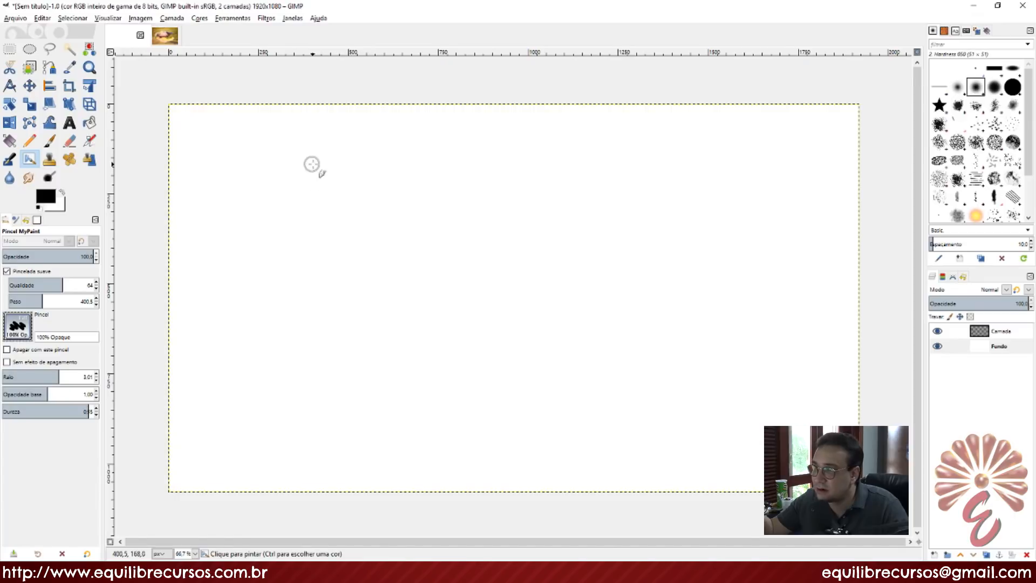
drag(311, 163, 483, 247)
- Below the thick stroke, paint a long line with the 1pixel brush and a roughly parallel one beneath it with the 2B pencil
click(18, 326)
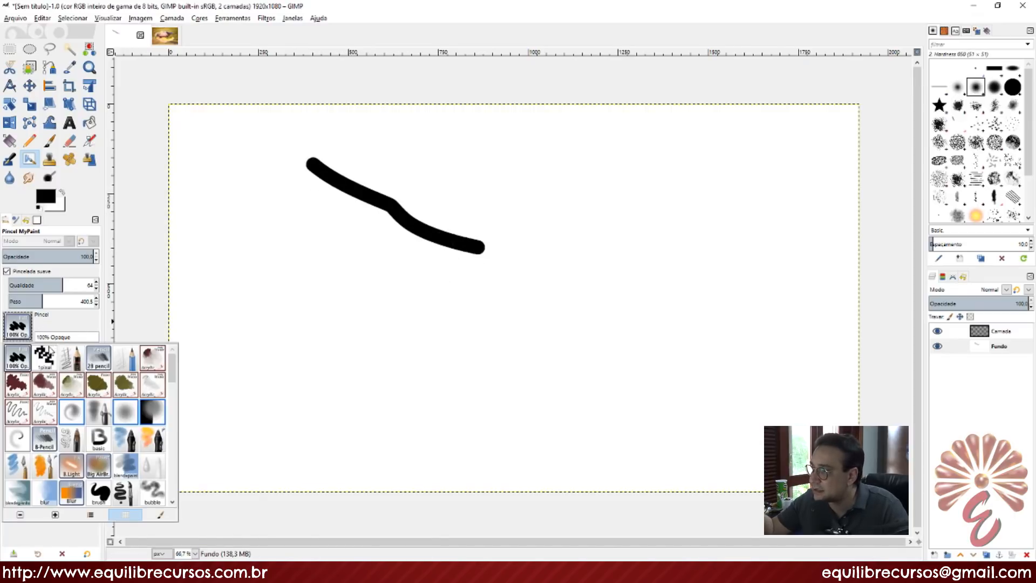
click(17, 351)
mouse_move(317, 254)
mouse_down()
mouse_move(482, 298)
mouse_move(560, 300)
mouse_up()
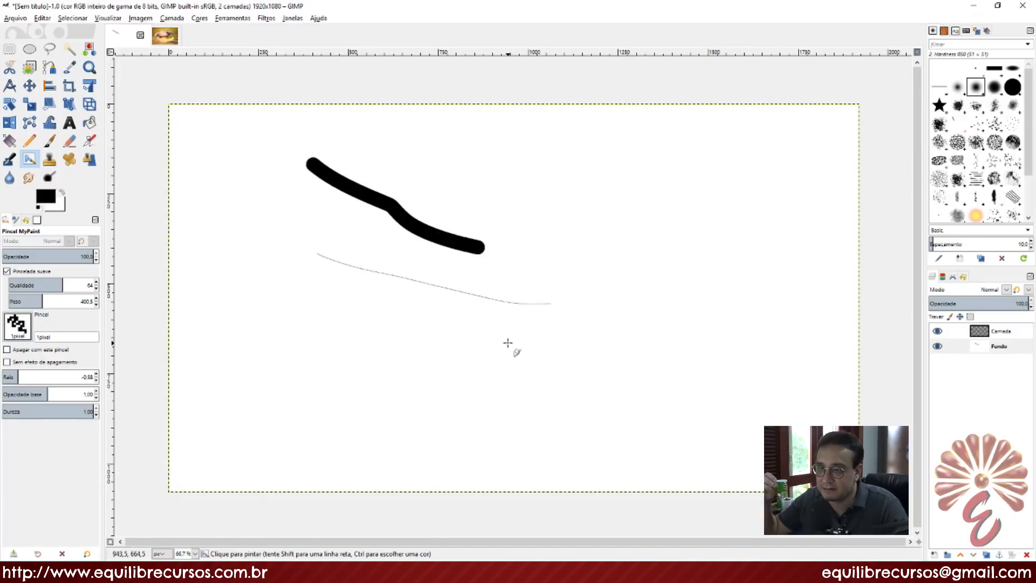
click(16, 334)
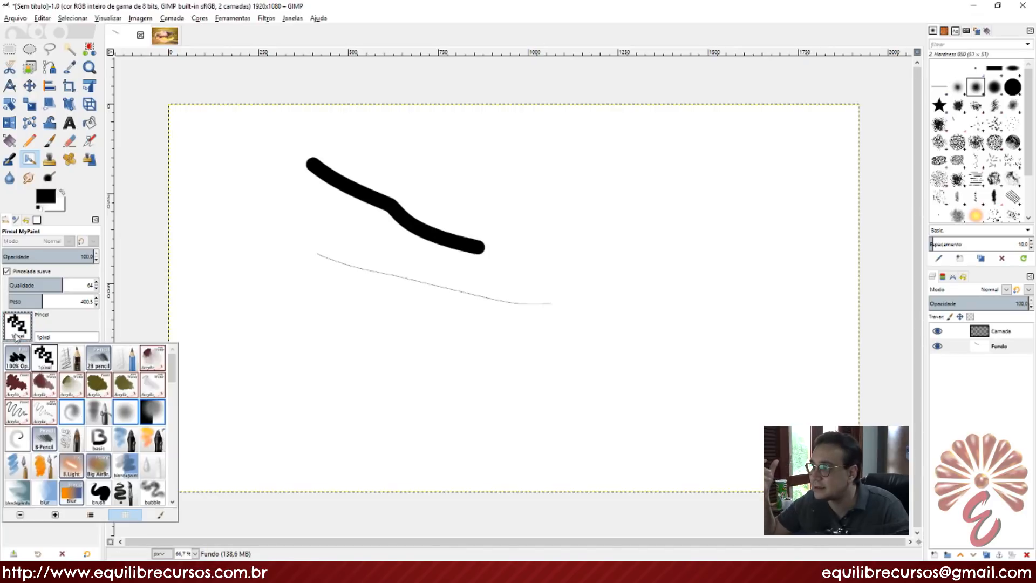
click(86, 362)
mouse_move(280, 296)
mouse_down()
mouse_move(463, 347)
mouse_move(560, 354)
mouse_up()
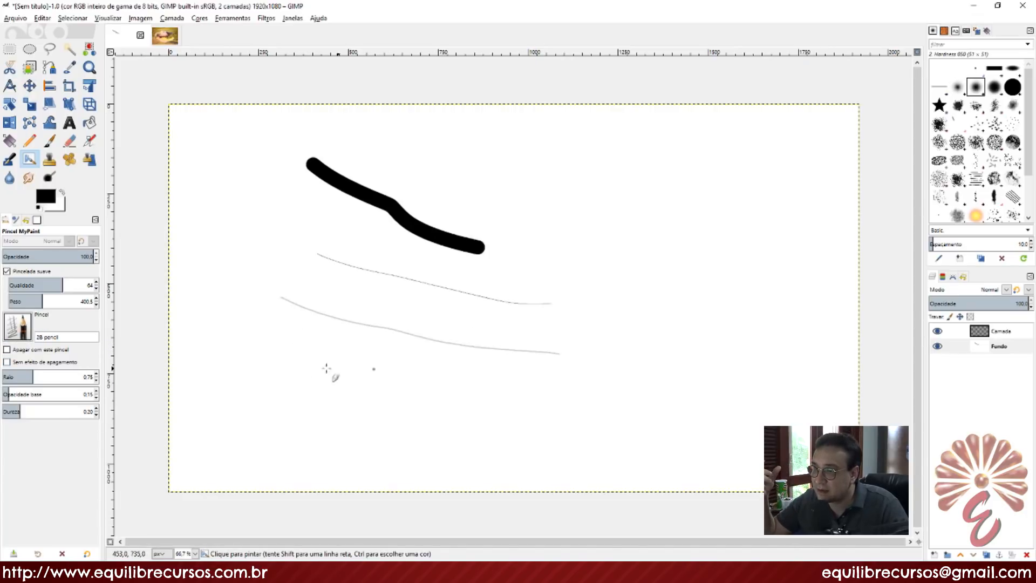
- Paint a wide curved band of speckles across the lower middle canvas with the coarse bulk 2 brush
click(17, 326)
scroll(103, 390, down, 3)
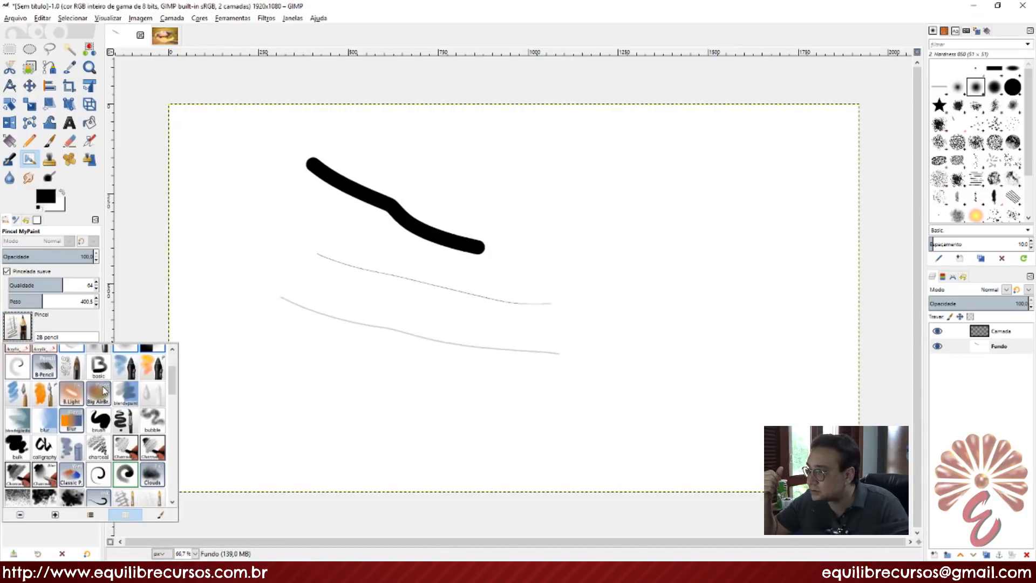
scroll(116, 401, down, 2)
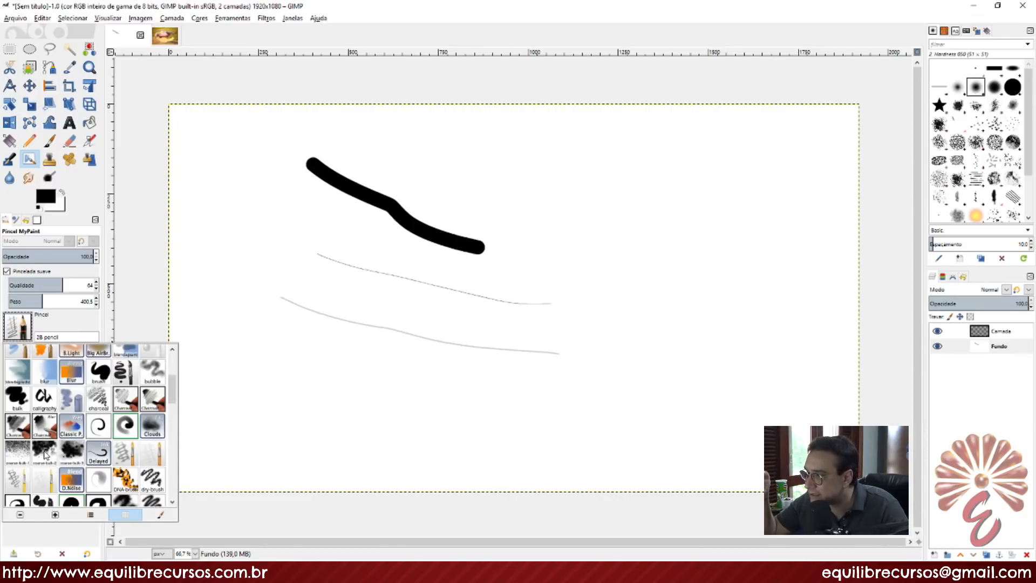
click(45, 455)
mouse_move(323, 353)
mouse_down()
mouse_move(474, 358)
mouse_move(571, 347)
mouse_move(648, 315)
mouse_move(667, 284)
mouse_move(607, 333)
mouse_move(548, 355)
mouse_move(455, 363)
mouse_up()
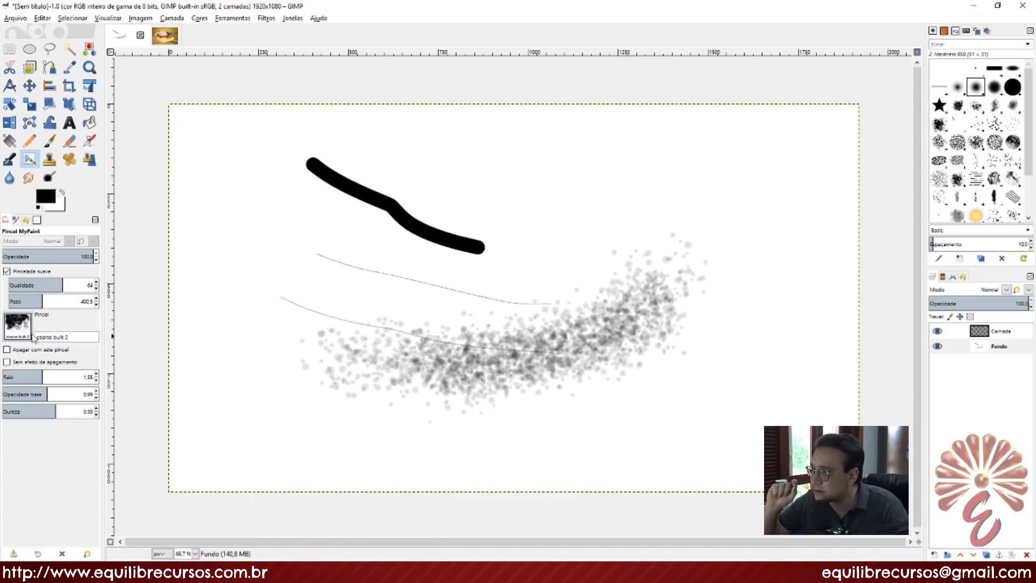
- Smooth the right half of the speckled band with the Blur Fast brush
click(18, 326)
scroll(111, 410, down, 1)
click(76, 394)
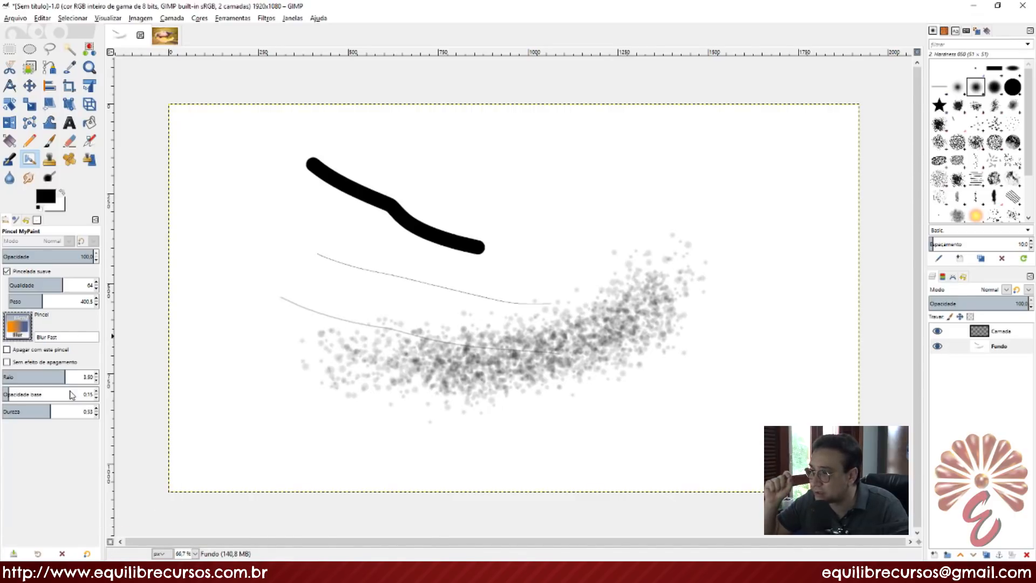
mouse_move(548, 346)
mouse_down()
mouse_move(598, 346)
mouse_move(646, 301)
mouse_move(529, 360)
mouse_move(660, 321)
mouse_move(563, 332)
mouse_move(588, 327)
mouse_move(568, 331)
mouse_move(587, 310)
mouse_move(551, 335)
mouse_move(578, 356)
mouse_move(553, 379)
mouse_move(566, 370)
mouse_move(561, 341)
mouse_move(592, 336)
mouse_move(569, 329)
mouse_up()
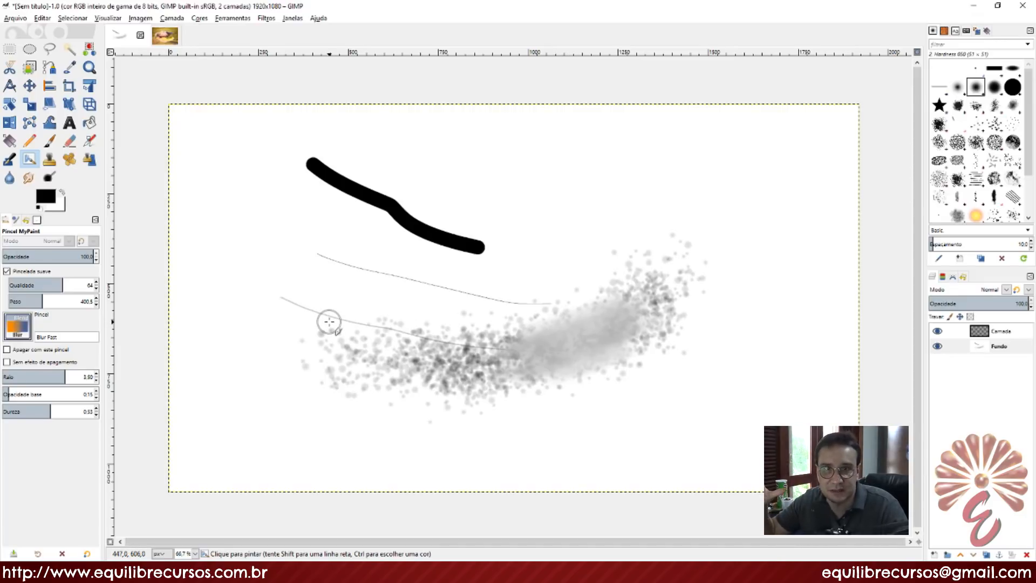
- Paint a long horizontal furry stroke below the speckled band with the texture 03 brush
click(17, 325)
scroll(96, 437, up, 2)
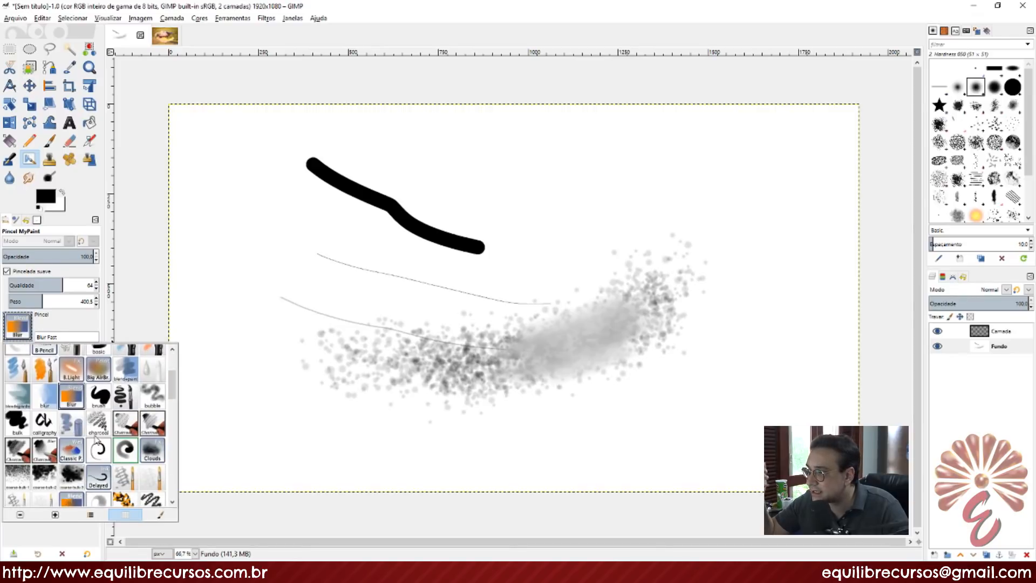
scroll(97, 442, down, 8)
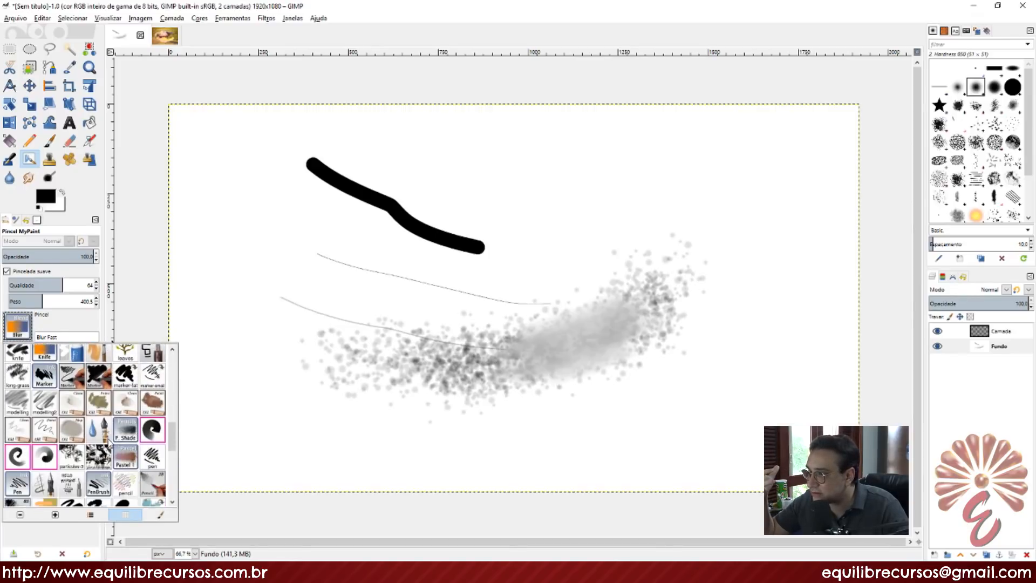
scroll(109, 442, down, 6)
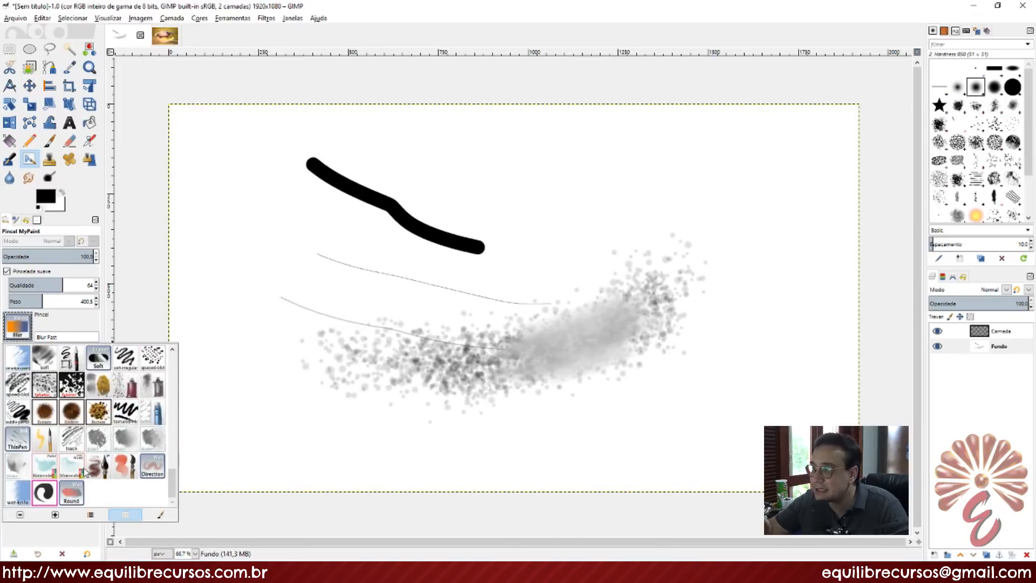
click(45, 418)
mouse_move(243, 385)
mouse_down()
mouse_move(397, 412)
mouse_move(416, 427)
mouse_move(267, 430)
mouse_move(446, 414)
mouse_move(531, 418)
mouse_move(347, 431)
mouse_move(670, 420)
mouse_move(688, 411)
mouse_move(546, 411)
mouse_move(430, 434)
mouse_move(530, 411)
mouse_move(517, 421)
mouse_move(685, 418)
mouse_up()
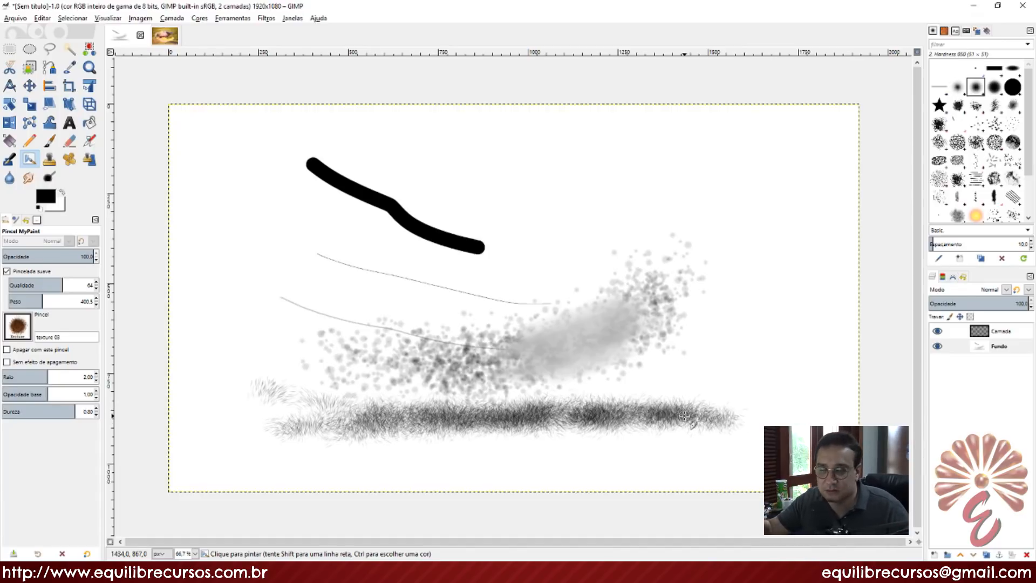
- Switch back to the 100% Opaque MyPaint brush
click(17, 326)
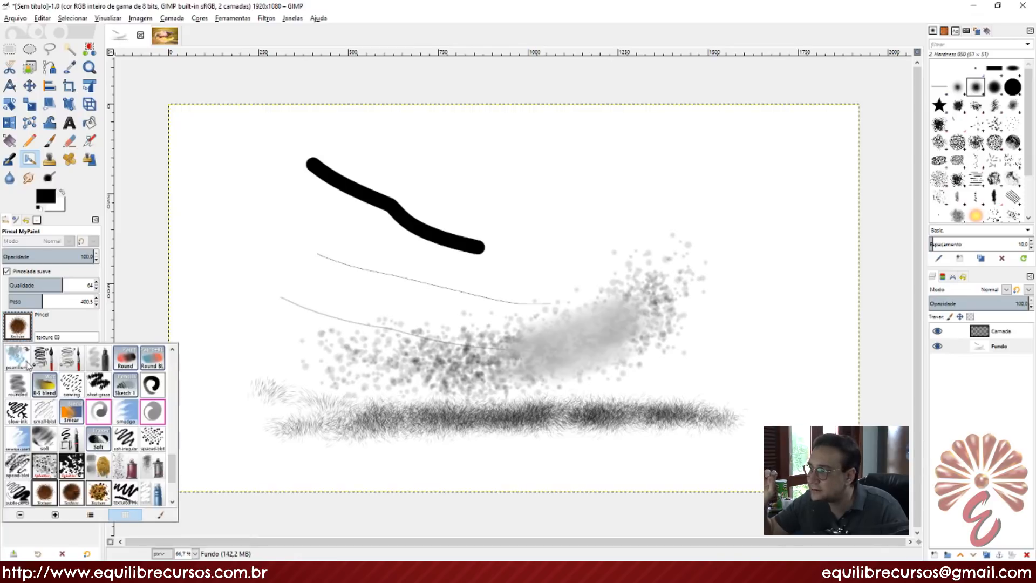
scroll(28, 366, up, 10)
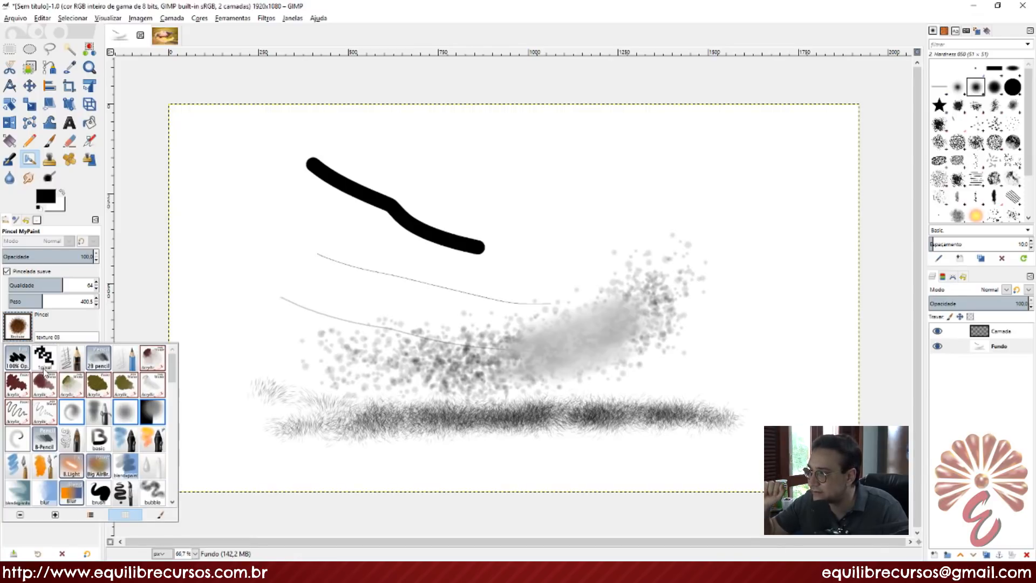
click(20, 363)
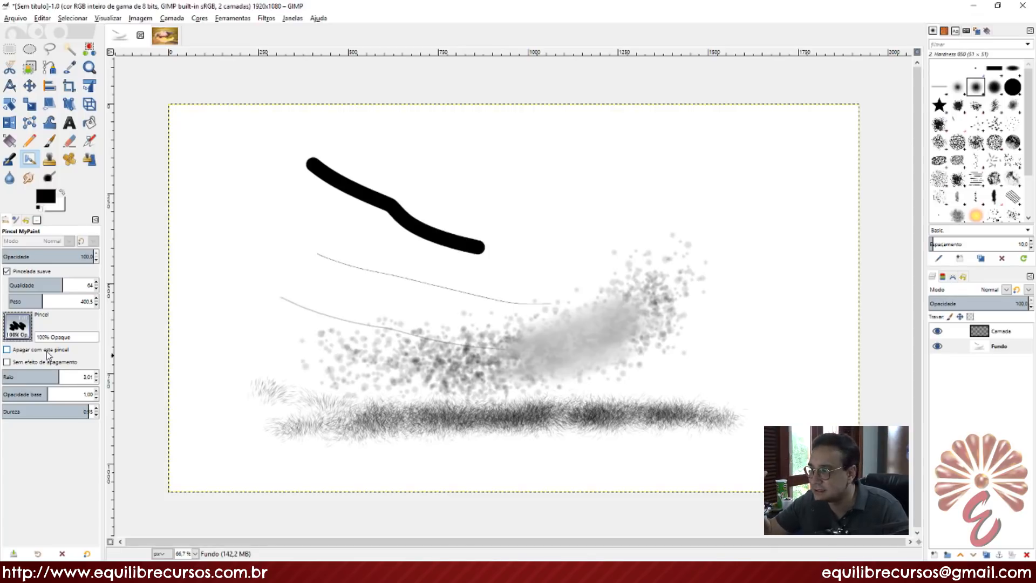
click(17, 325)
scroll(74, 410, down, 5)
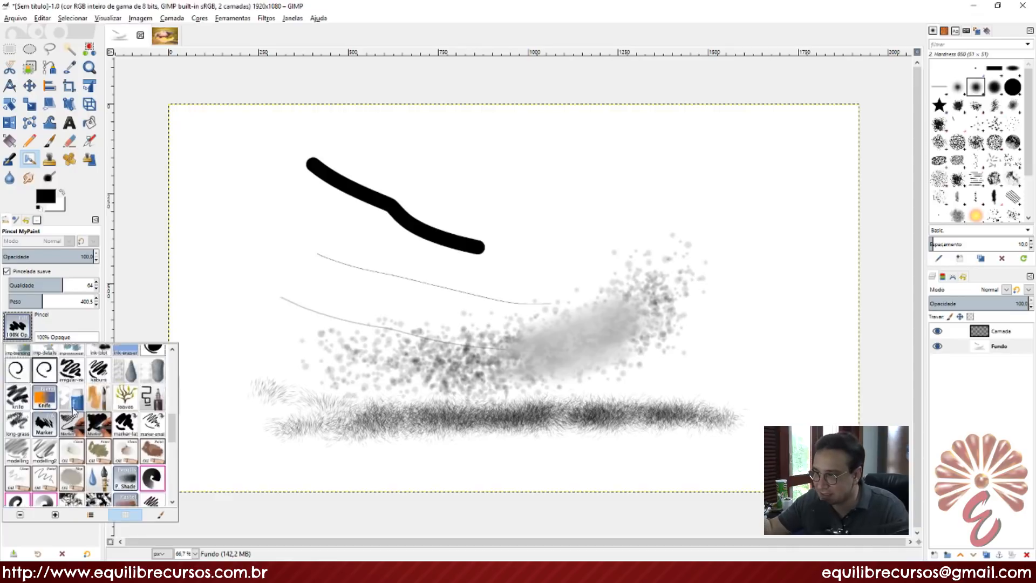
scroll(74, 411, down, 2)
scroll(74, 410, down, 4)
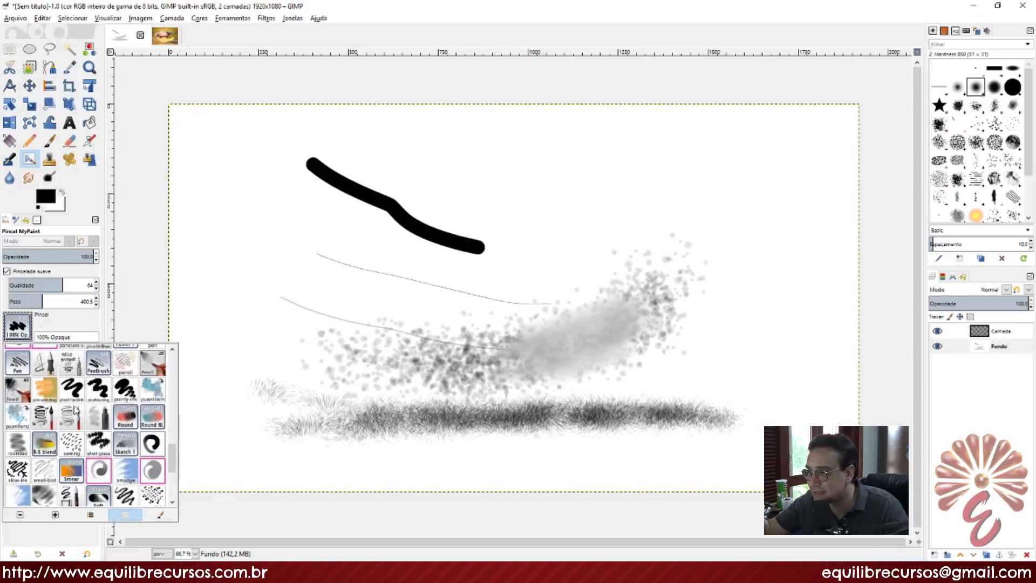
click(78, 411)
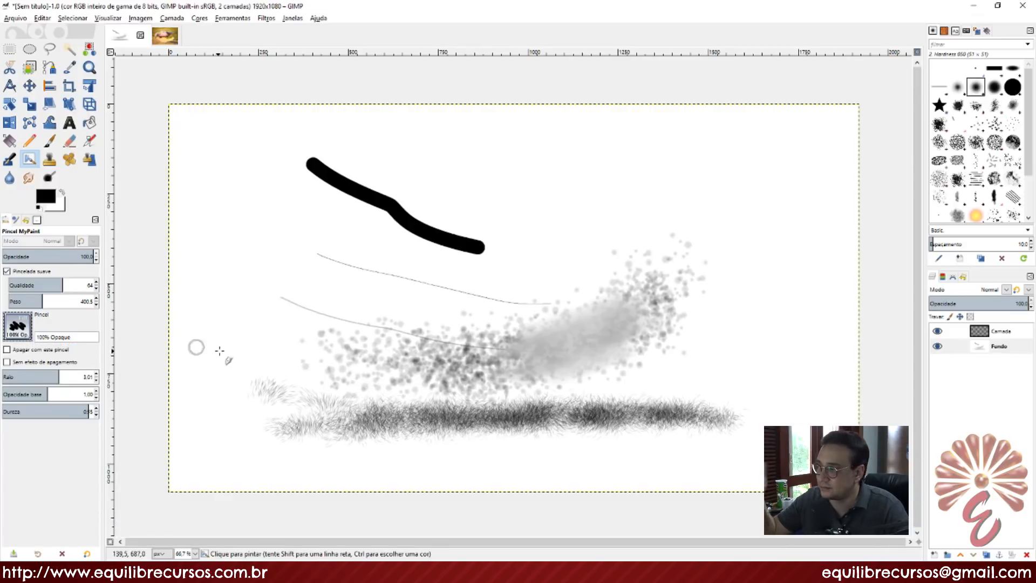
- Enable erasing with the current brush and erase a diagonal line through the speckled band and the furry stroke
click(43, 351)
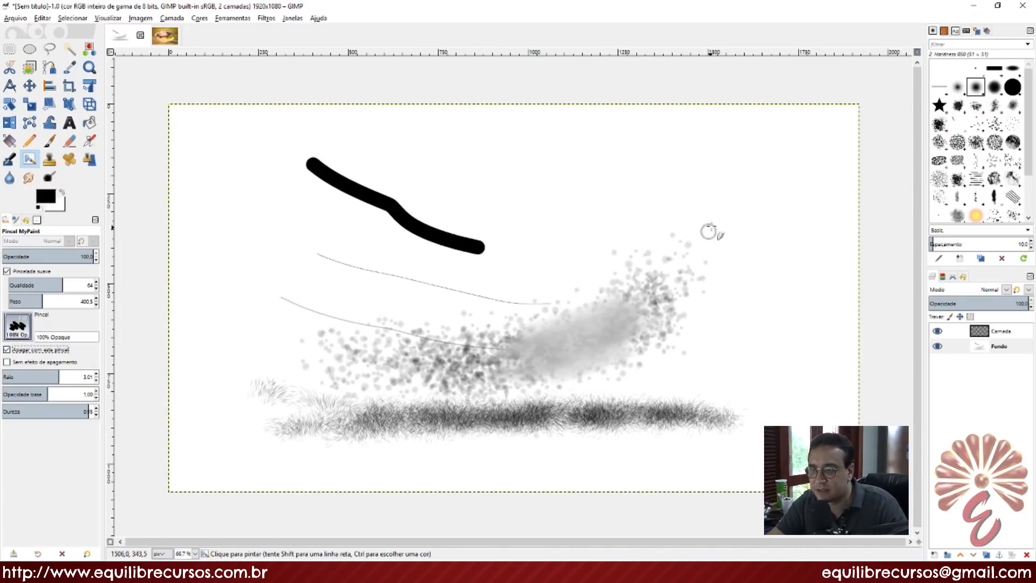
drag(658, 272, 497, 452)
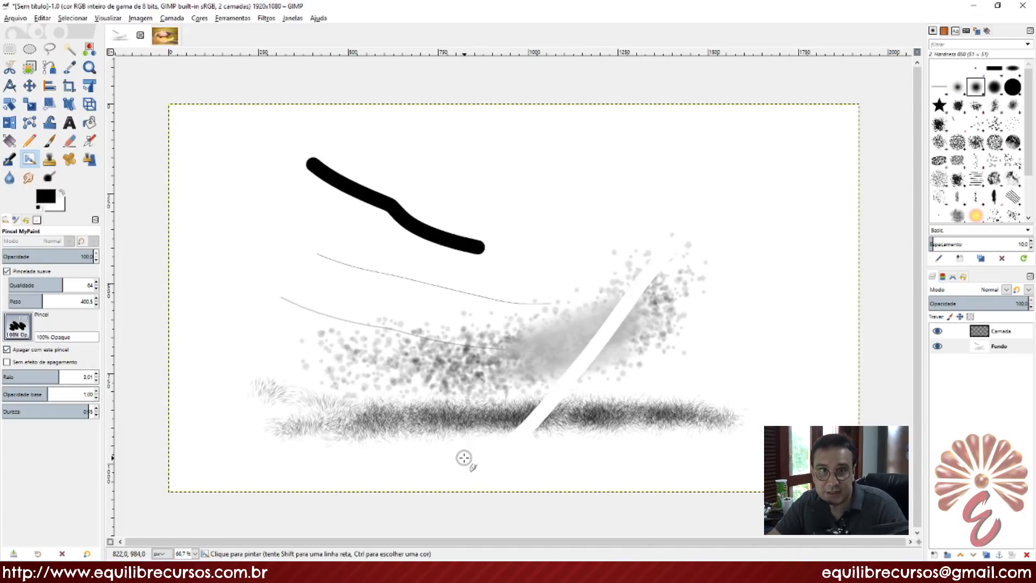
- Choose the coarse bulk 2 MyPaint brush, enable erasing with it, and lightly erase over the speckled band
click(21, 326)
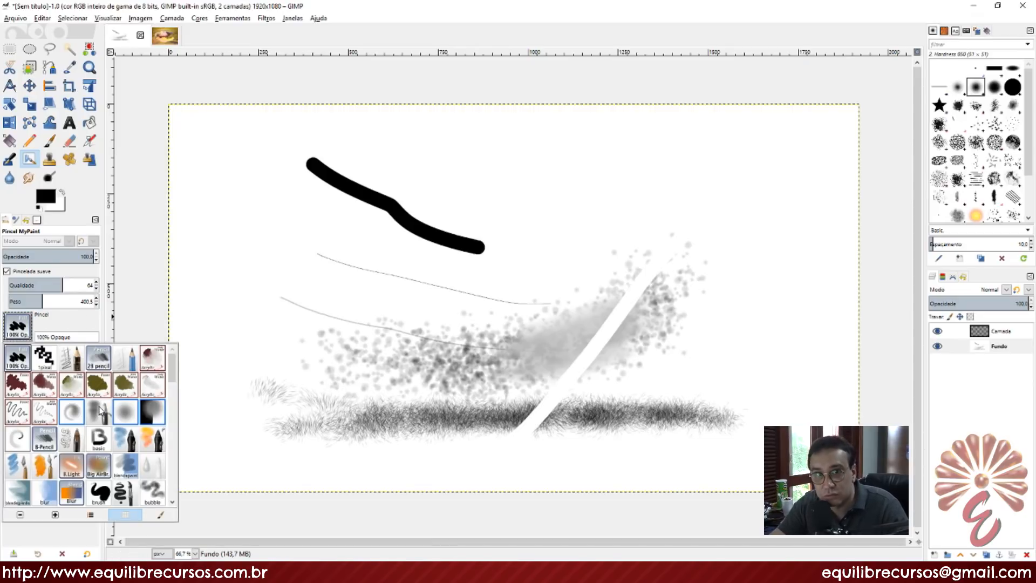
scroll(100, 411, down, 3)
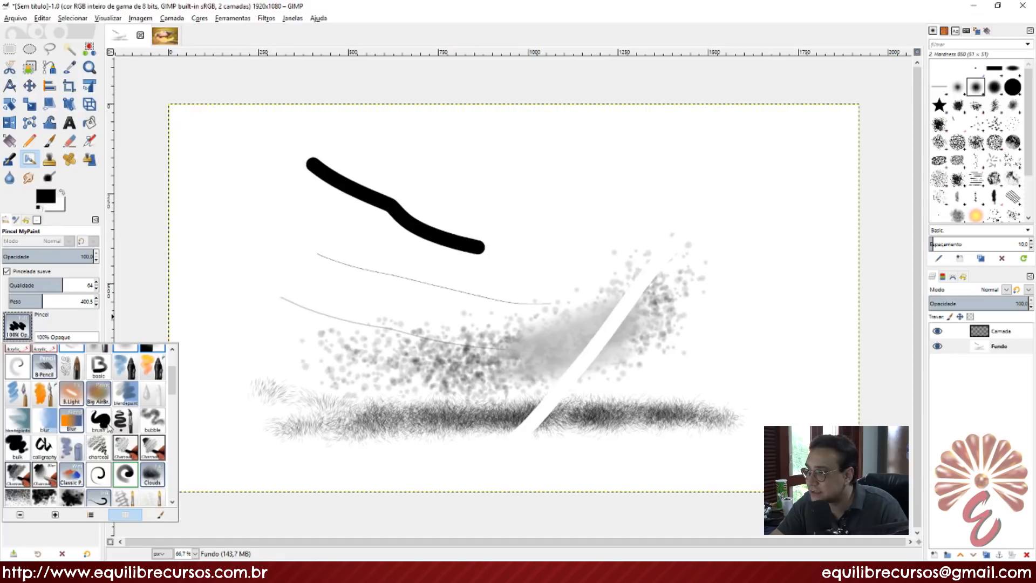
scroll(109, 428, down, 3)
click(60, 427)
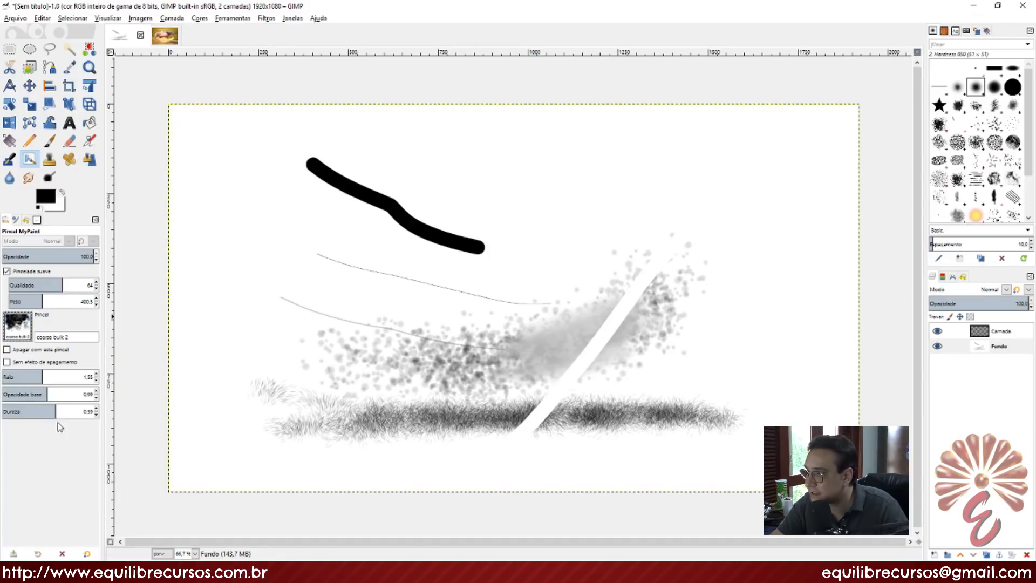
click(7, 349)
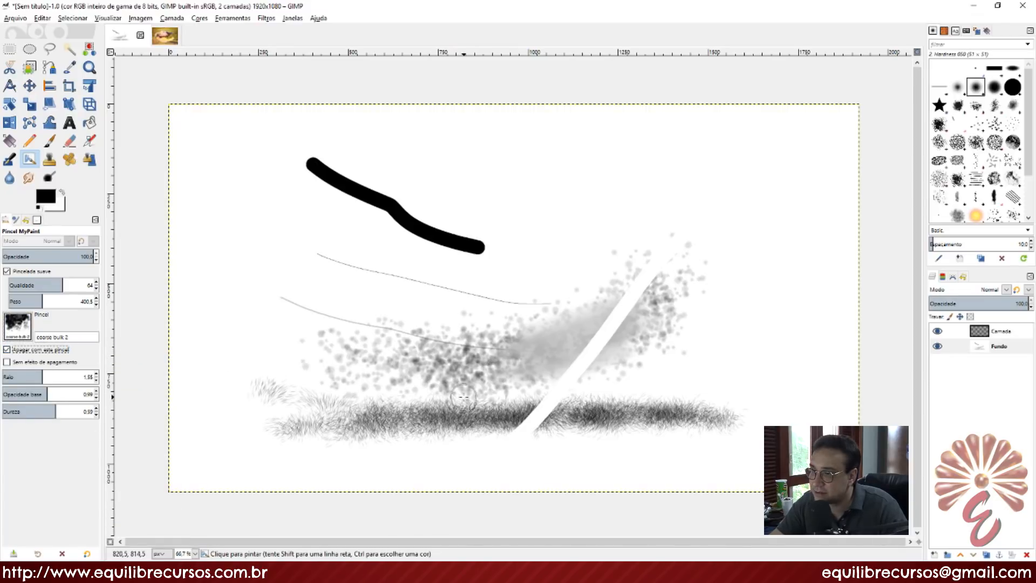
drag(490, 356, 559, 358)
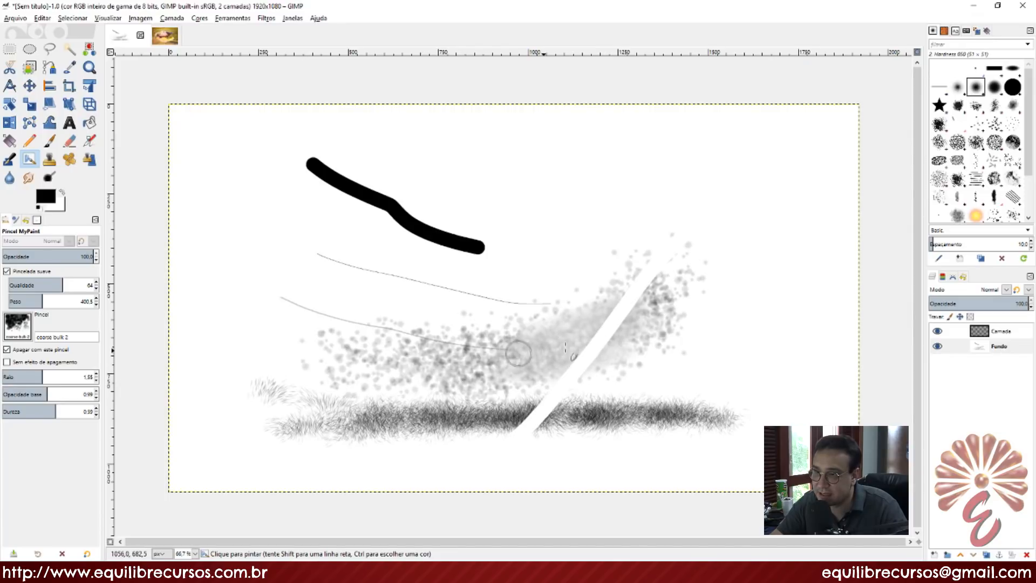
- Hide the Fundo layer, fill the Camada layer with black, and erase a wide speckled band across it
click(994, 334)
click(935, 347)
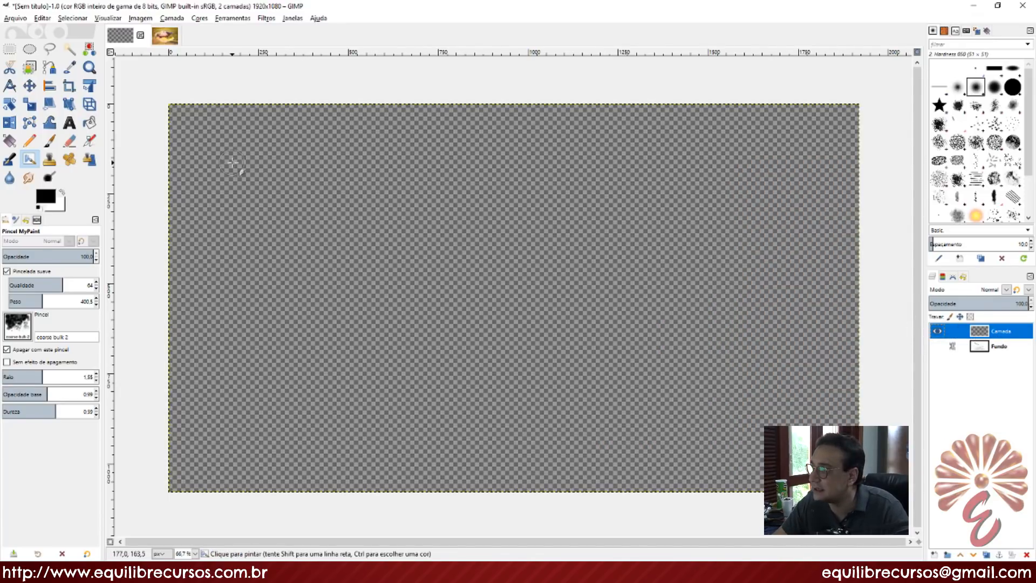
key(shift+b)
click(292, 202)
key(y)
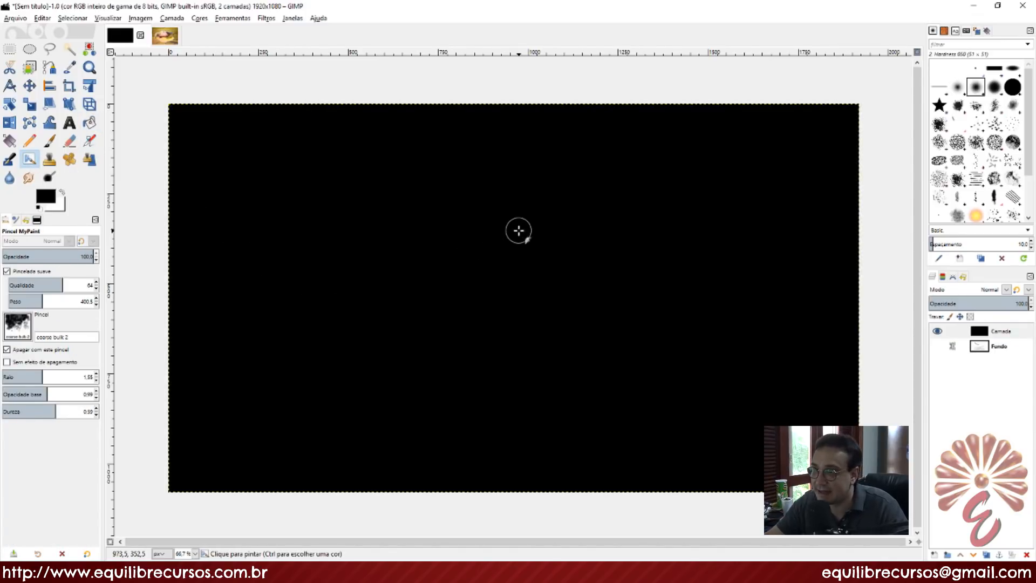
mouse_move(518, 229)
mouse_down()
mouse_move(473, 292)
mouse_move(680, 272)
mouse_move(506, 305)
mouse_move(465, 294)
mouse_move(689, 241)
mouse_move(443, 296)
mouse_move(585, 271)
mouse_move(616, 251)
mouse_move(614, 220)
mouse_move(499, 233)
mouse_move(520, 247)
mouse_up()
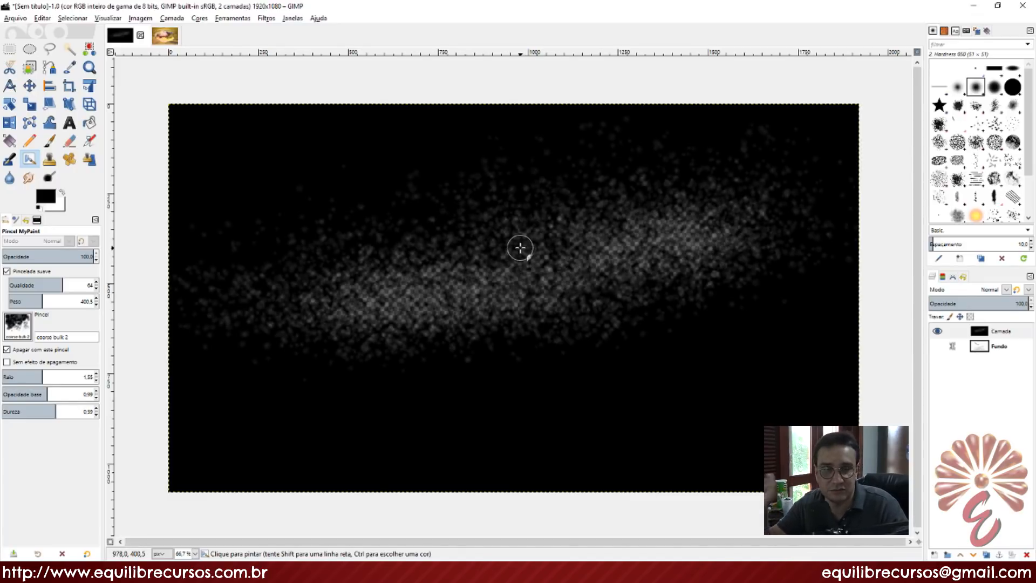
- Enable the no-erasing-effect option, show the Fundo layer, and hide the Camada layer
click(42, 362)
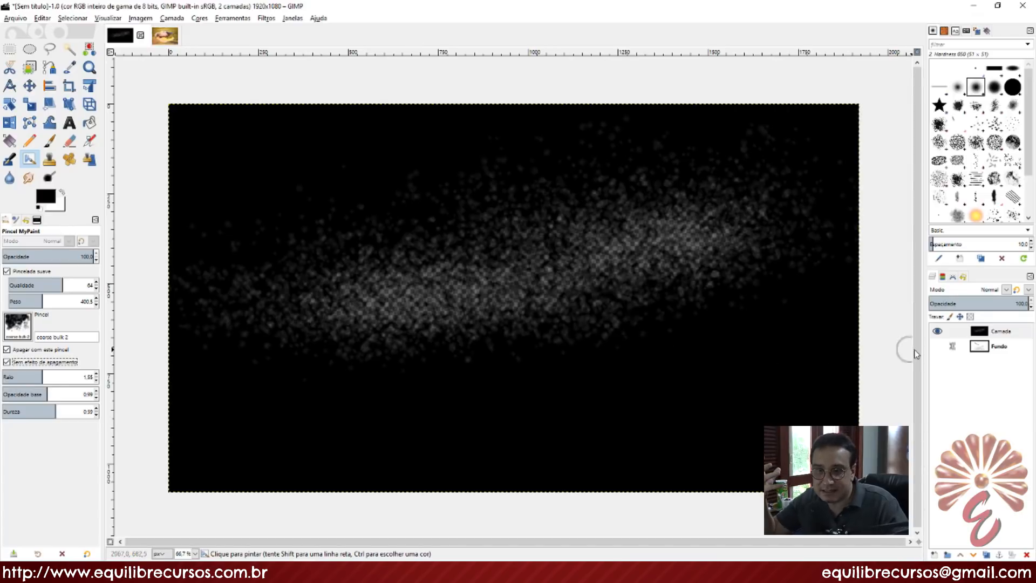
click(938, 346)
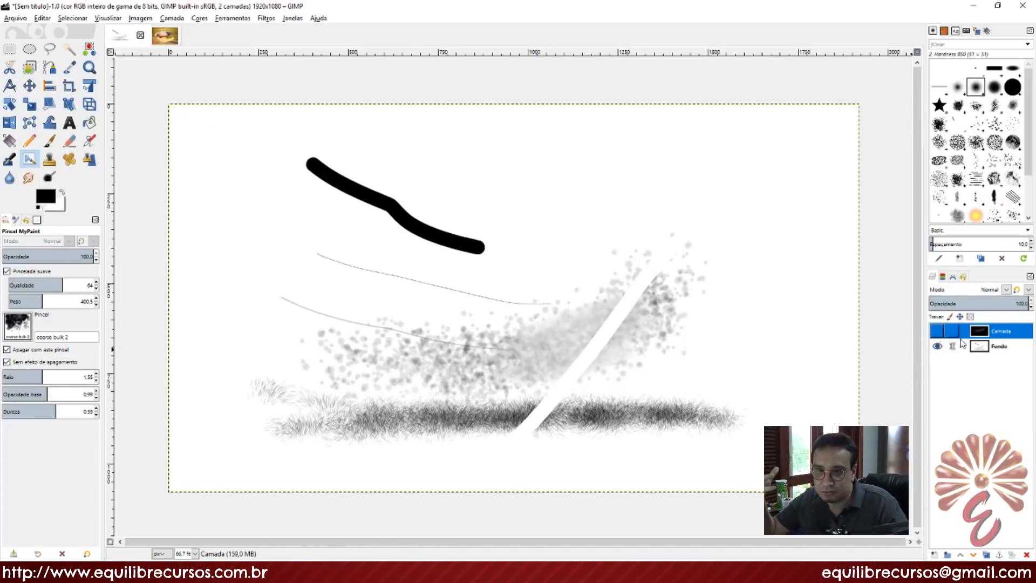
click(937, 331)
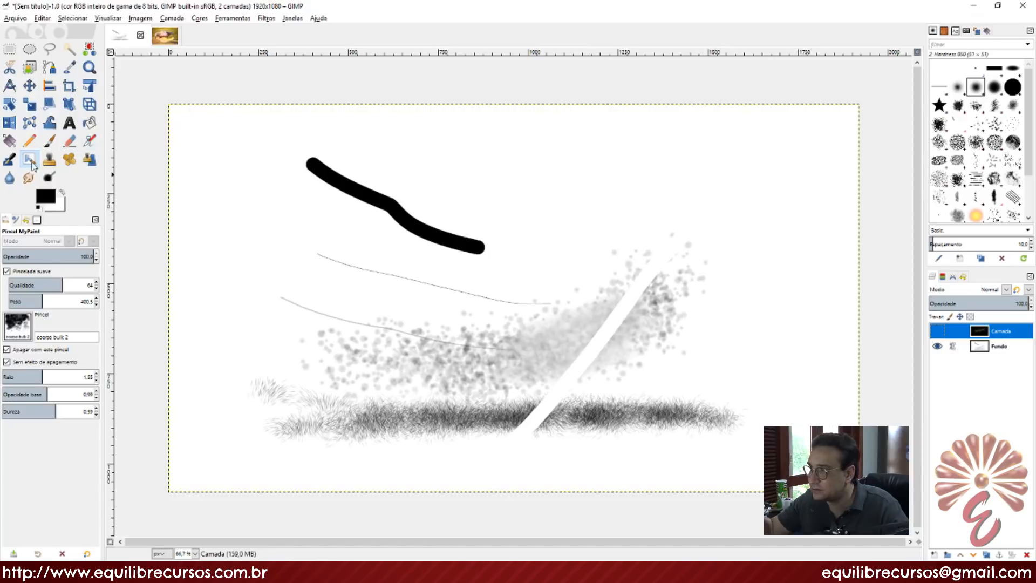
- Switch to the 100% Opaque brush, erase across the thick black stroke on the Fundo layer, and undo the erasing
click(20, 320)
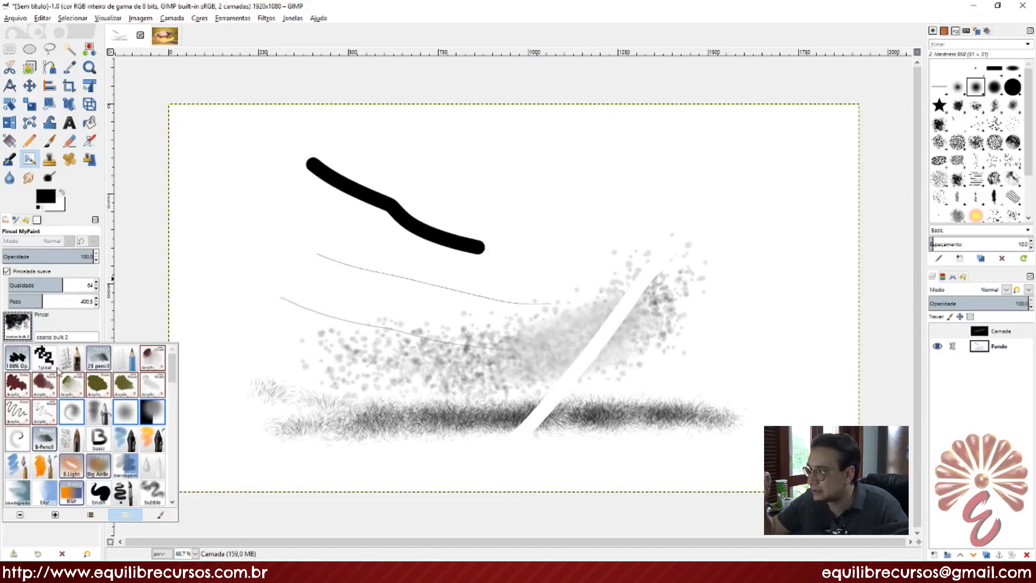
click(31, 357)
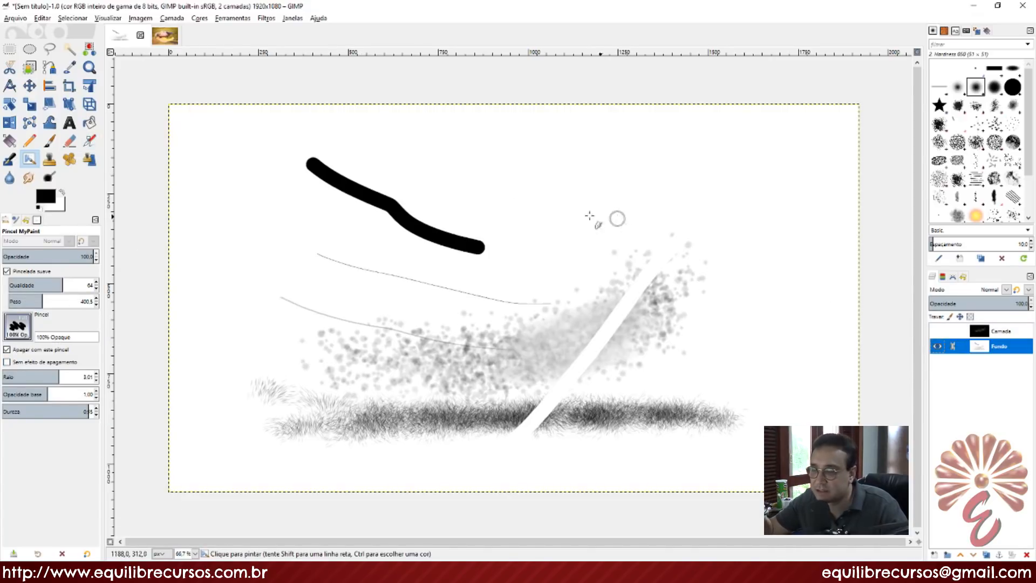
mouse_move(404, 174)
mouse_down()
mouse_move(430, 184)
mouse_move(359, 246)
mouse_move(406, 229)
mouse_move(445, 238)
mouse_up()
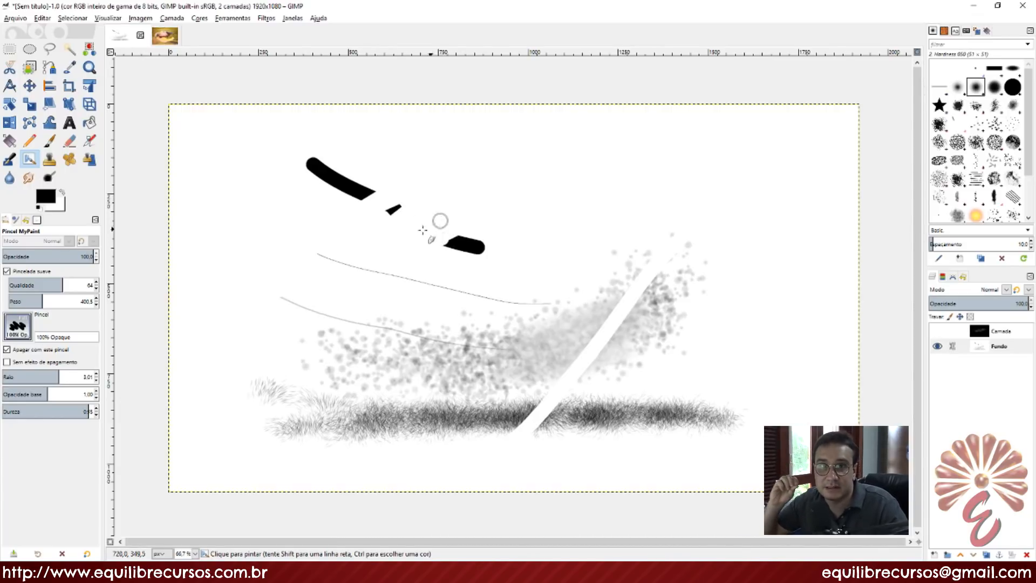
key(ctrl+z)
- Add an alpha channel to the Fundo layer
click(994, 352)
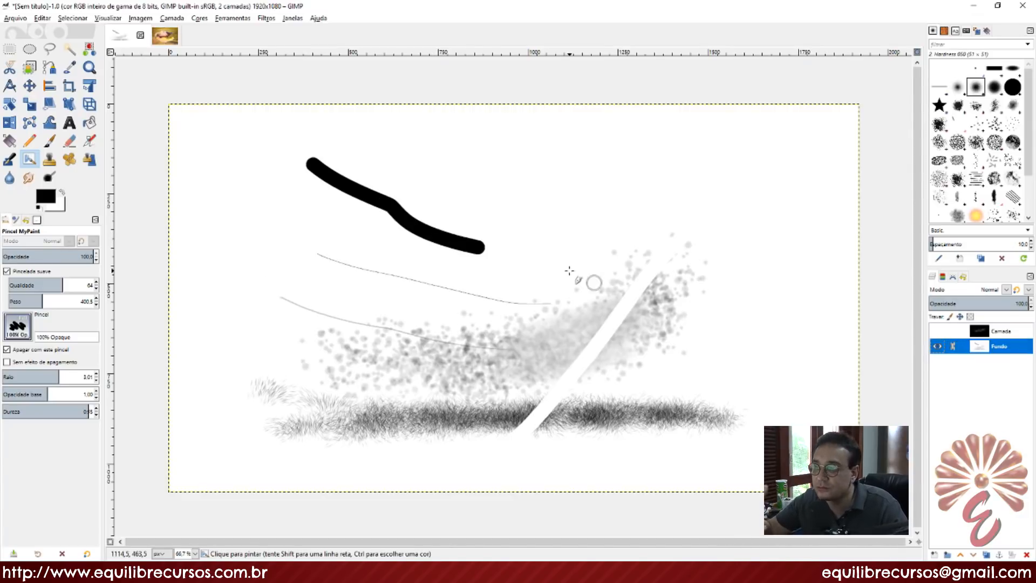
right_click(1001, 352)
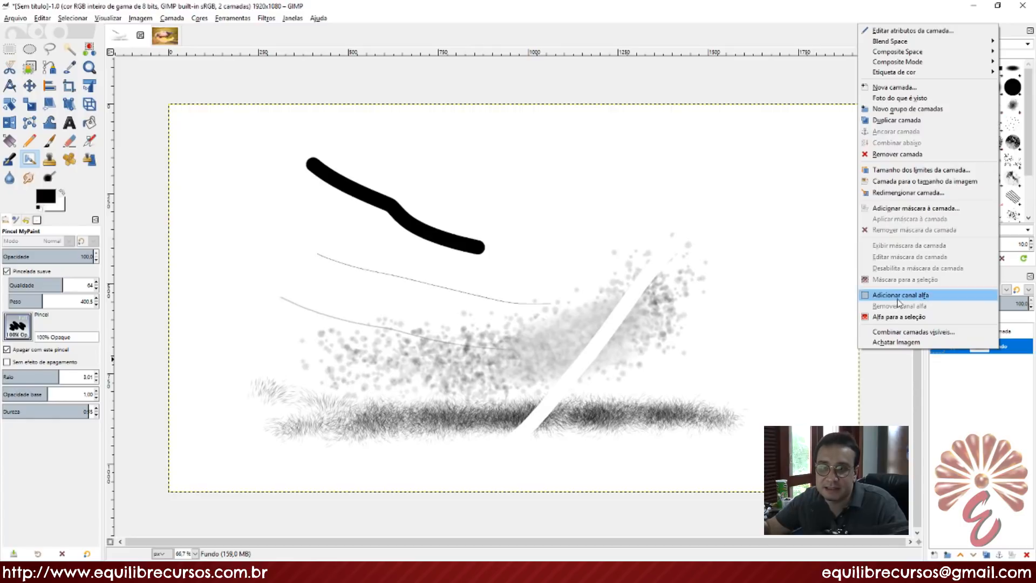
click(1022, 348)
right_click(1011, 350)
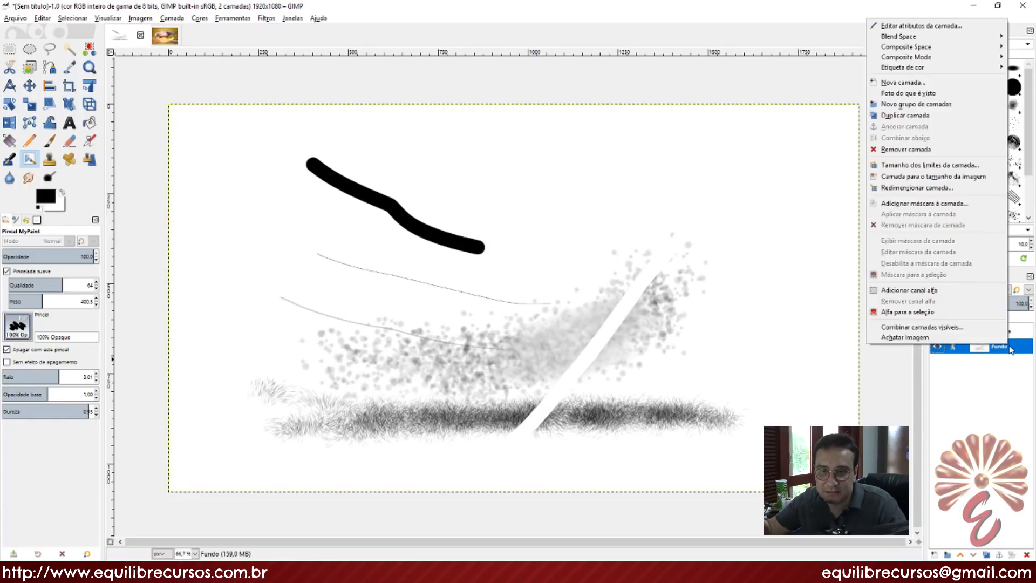
click(909, 289)
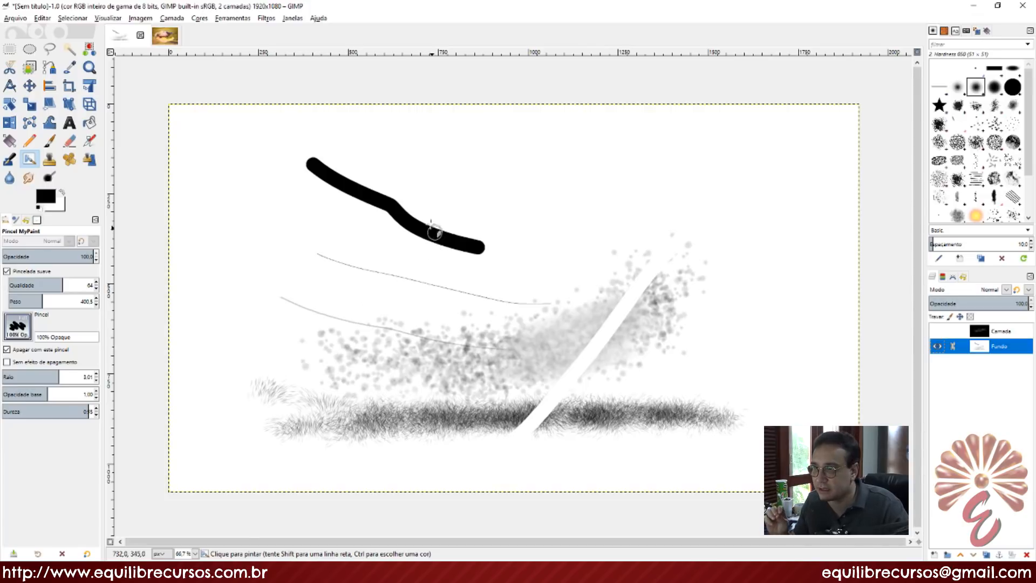
- Erase the middle and lower end of the thick black stroke down to transparency, and undo the erasing
mouse_move(424, 177)
mouse_down()
mouse_move(324, 257)
mouse_move(421, 199)
mouse_move(350, 261)
mouse_move(437, 210)
mouse_move(470, 243)
mouse_up()
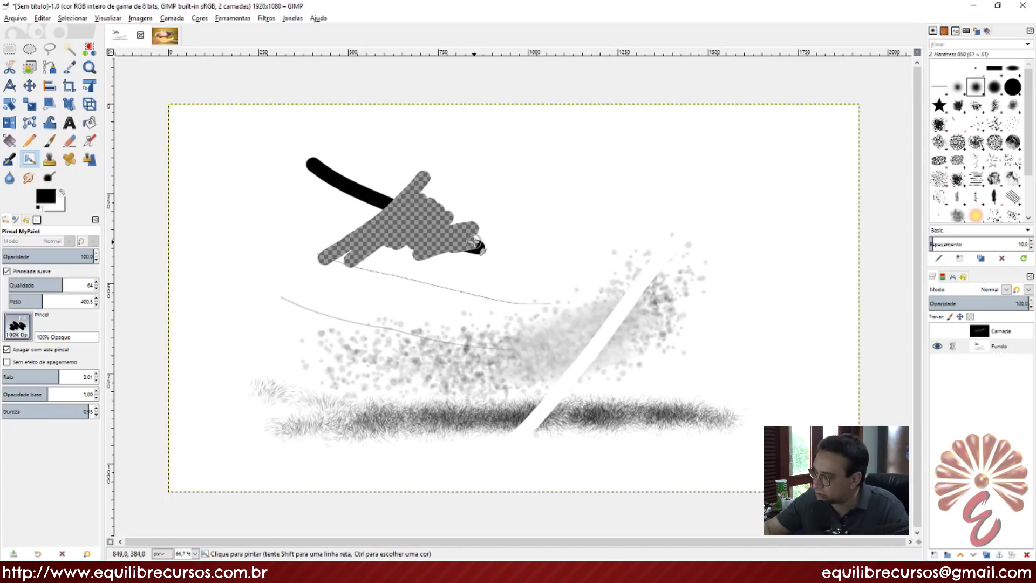
key(ctrl)
key(ctrl+z)
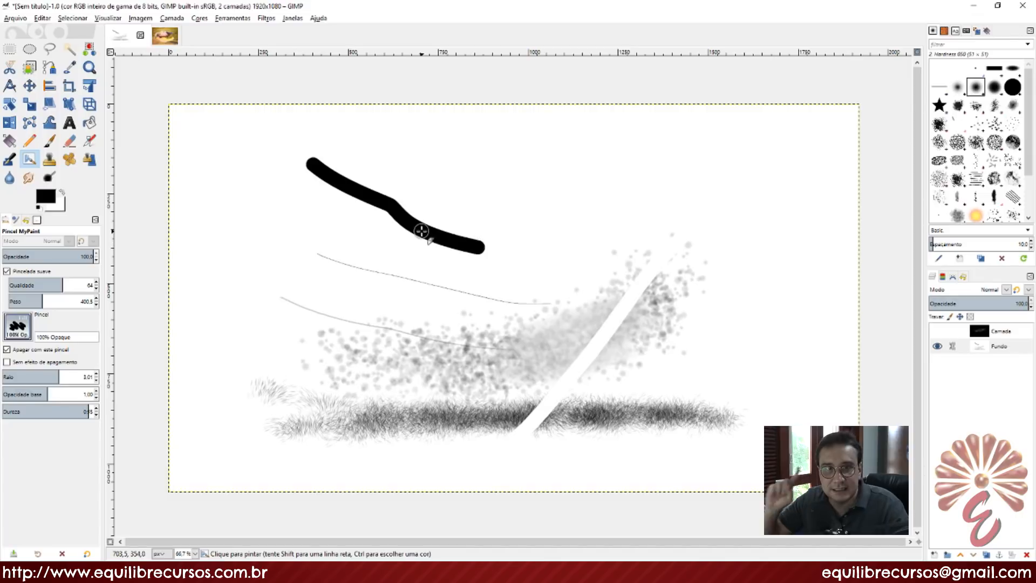
- Remove the Fundo layer's alpha channel and stroke across the drawn lines with the no-erasing-effect option enabled
click(24, 362)
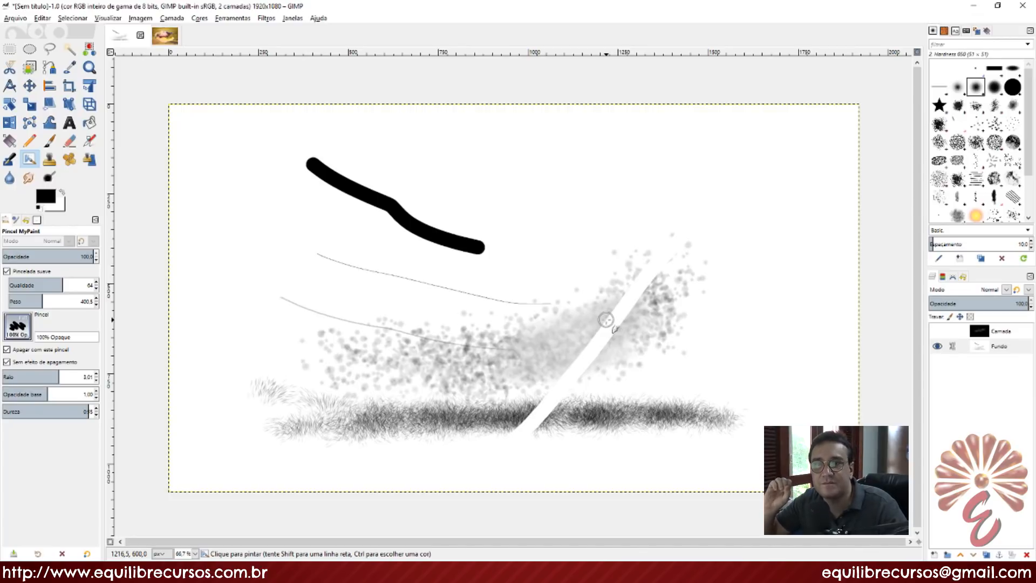
click(978, 347)
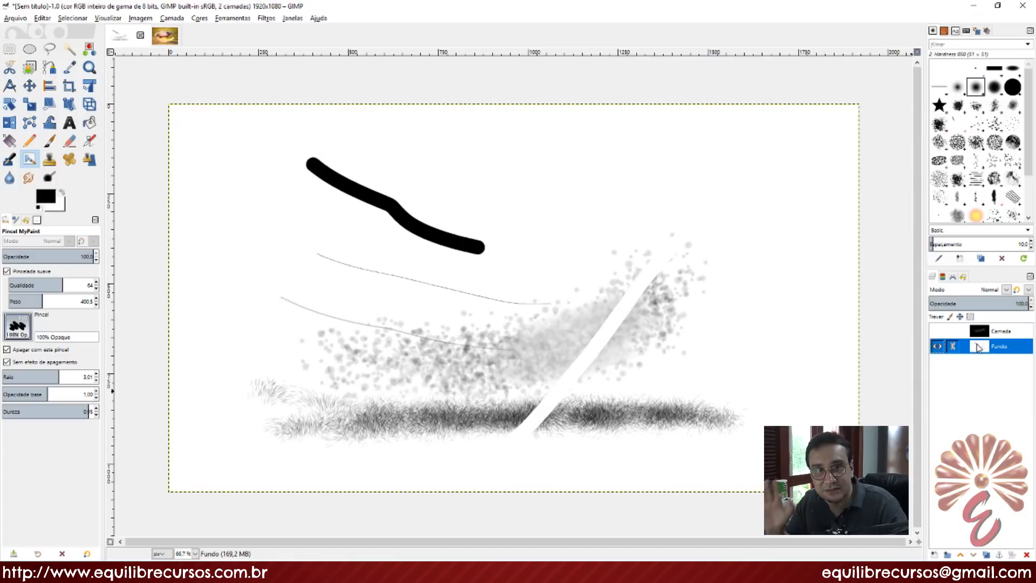
right_click(979, 347)
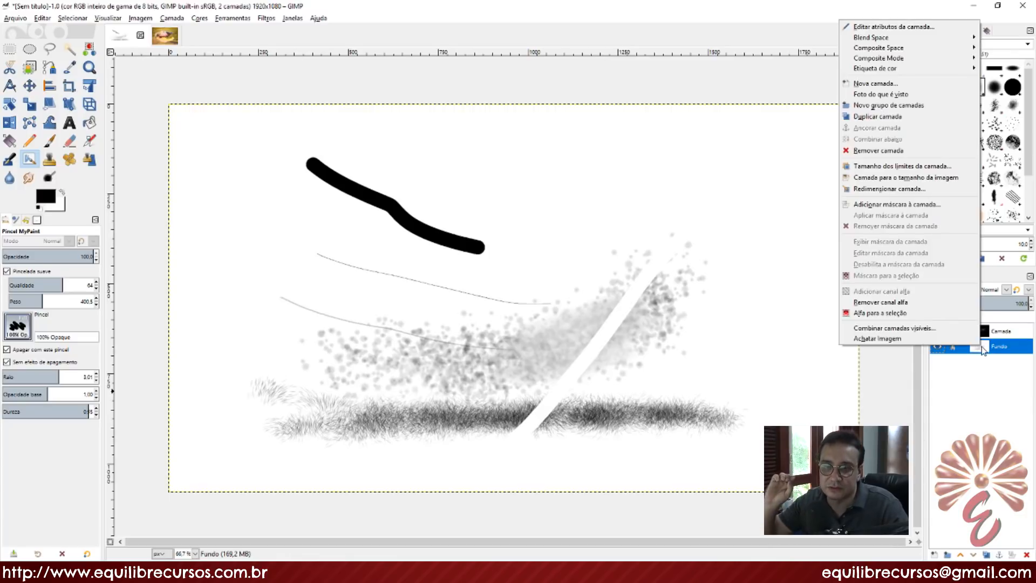
click(874, 304)
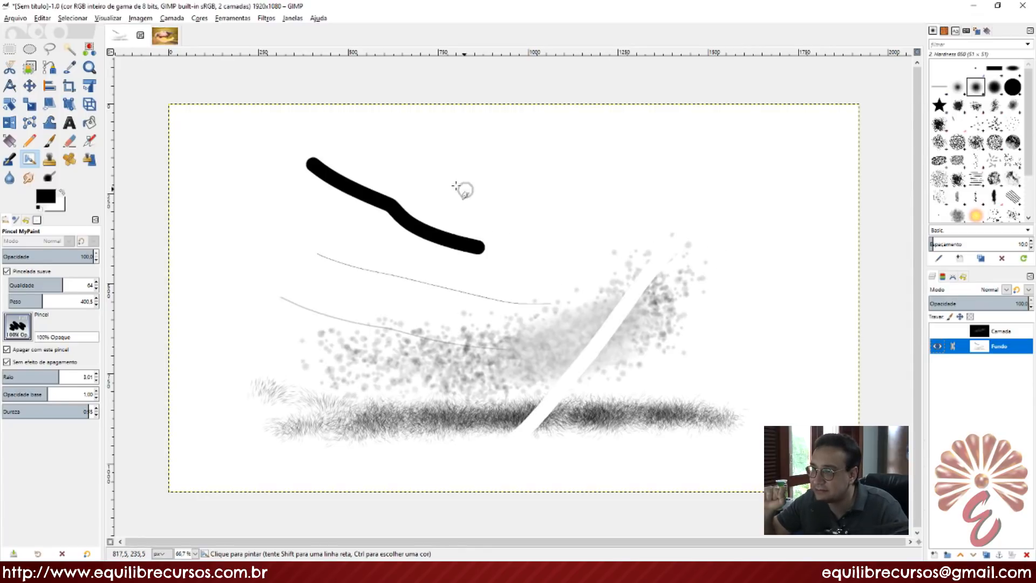
mouse_move(405, 213)
mouse_down()
mouse_move(378, 238)
mouse_move(447, 226)
mouse_move(466, 241)
mouse_move(350, 198)
mouse_move(402, 324)
mouse_move(642, 360)
mouse_move(527, 374)
mouse_up()
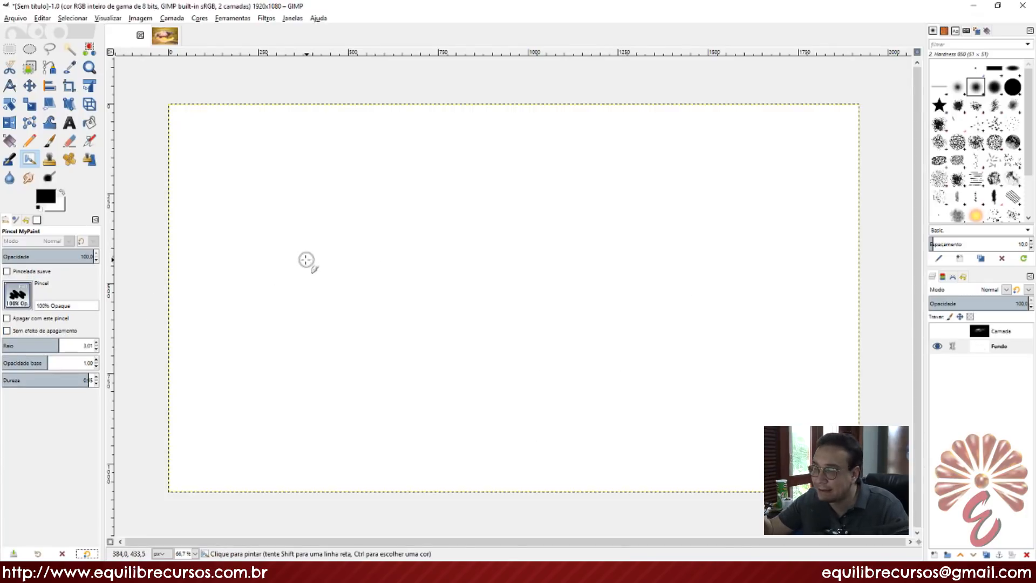
- Raise the brush radius to 5.34 and paint a short, very thick black stroke on the blank canvas
drag(62, 348, 86, 345)
drag(320, 252, 418, 277)
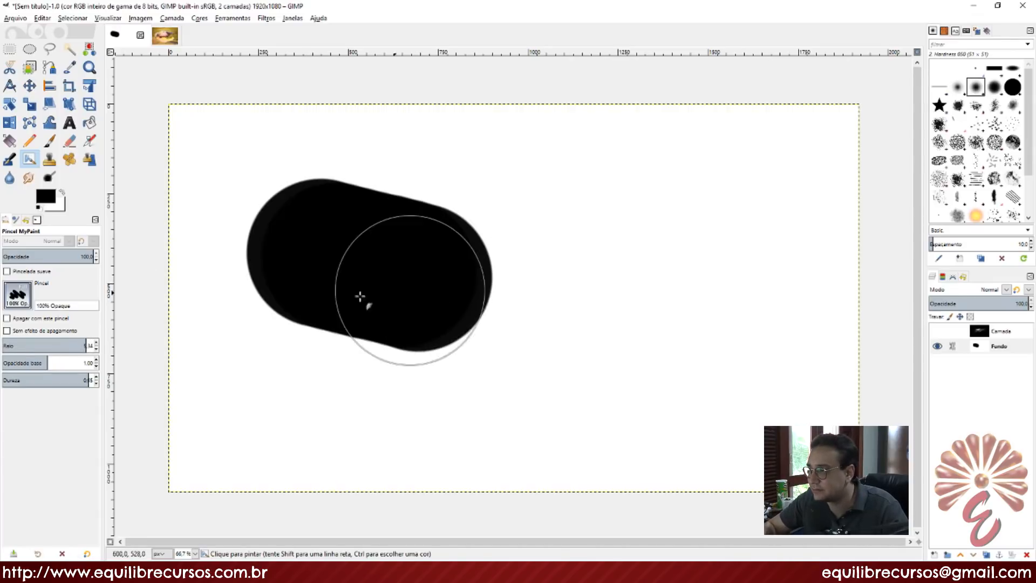
- Paint a translucent curved stroke at a low base opacity, and a solid diagonal stroke at base opacity 2.00
drag(44, 362, 9, 363)
mouse_move(361, 394)
mouse_down()
mouse_move(671, 451)
mouse_move(620, 437)
mouse_up()
drag(9, 363, 91, 363)
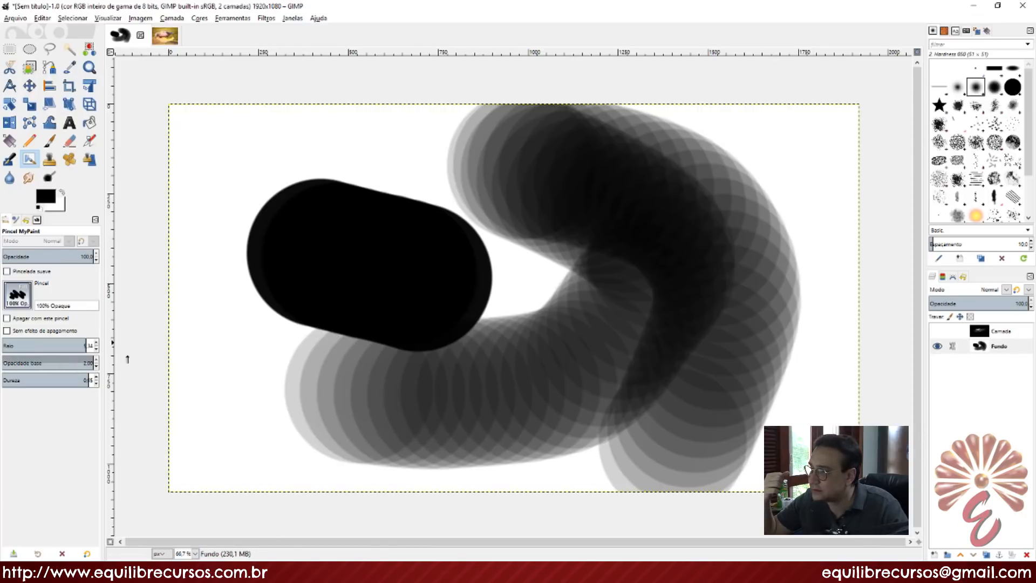
drag(219, 173, 515, 266)
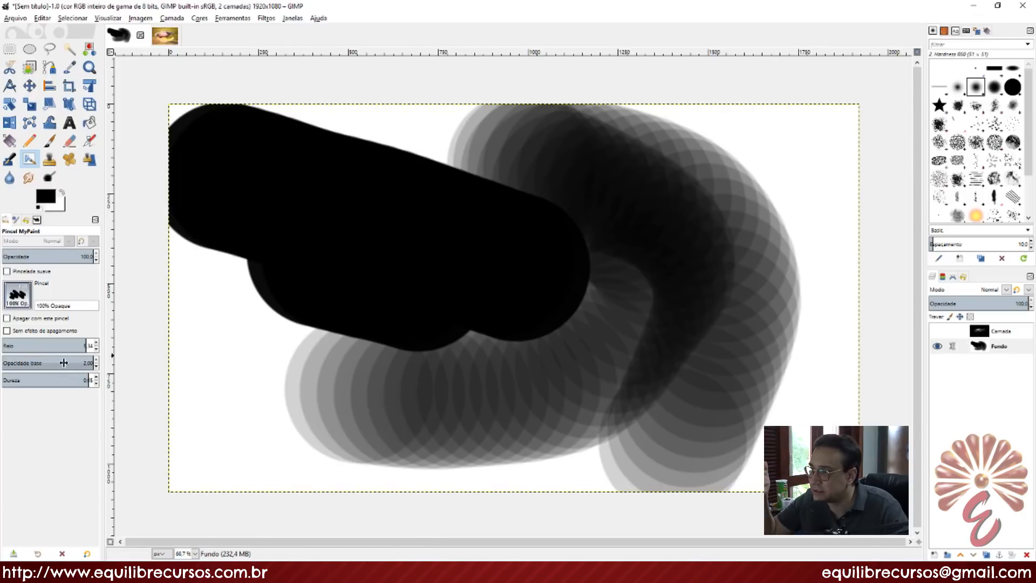
- Lower the base opacity to 0.11, paint a stroke across the canvas, and clear the Fundo layer
click(90, 360)
drag(90, 363, 6, 362)
mouse_move(254, 397)
mouse_down()
mouse_move(437, 417)
mouse_move(593, 415)
mouse_move(730, 396)
mouse_move(785, 268)
mouse_move(747, 273)
mouse_up()
key(Delete)
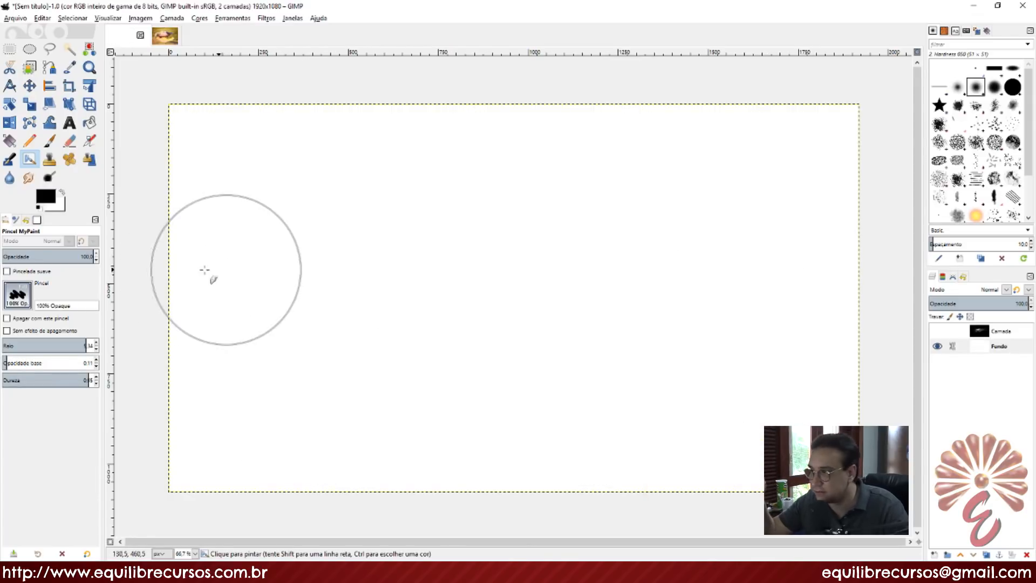
- Set the brush radius to 2.56 and the hardness to 0.19, and paint a soft-edged diagonal stroke
drag(86, 346, 19, 346)
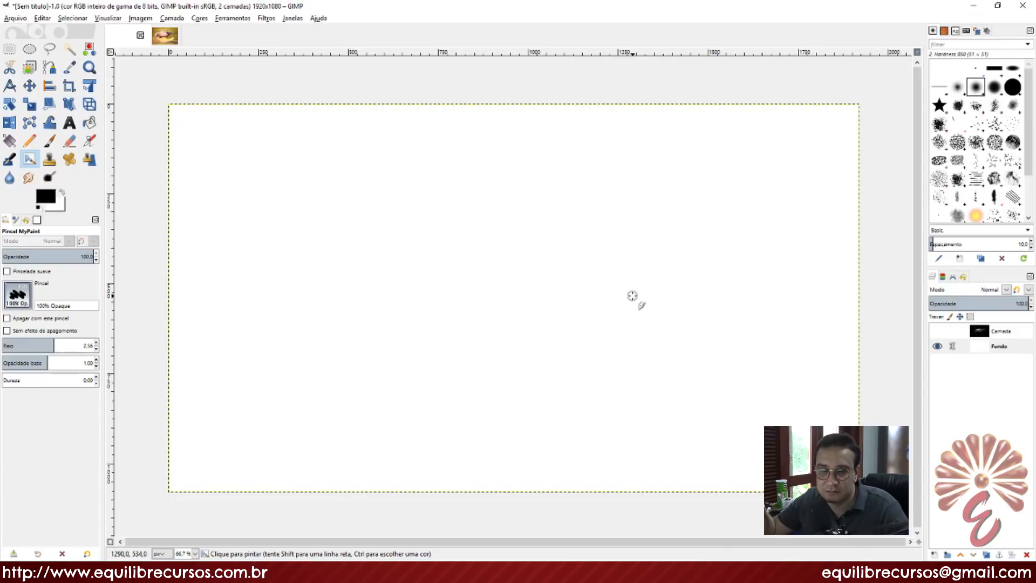
click(18, 380)
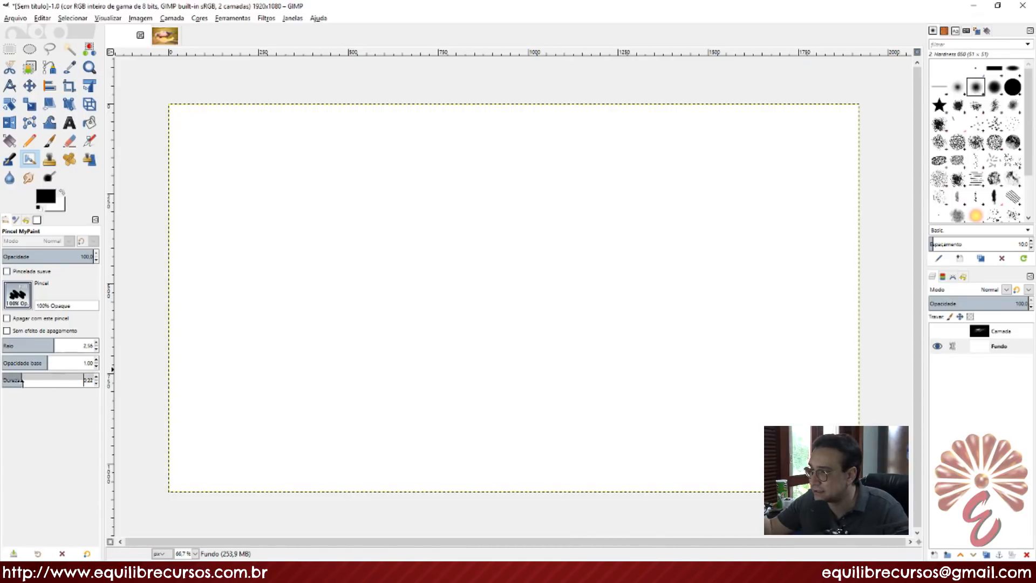
drag(22, 380, 19, 381)
mouse_move(280, 170)
mouse_down()
mouse_move(439, 239)
mouse_move(576, 280)
mouse_up()
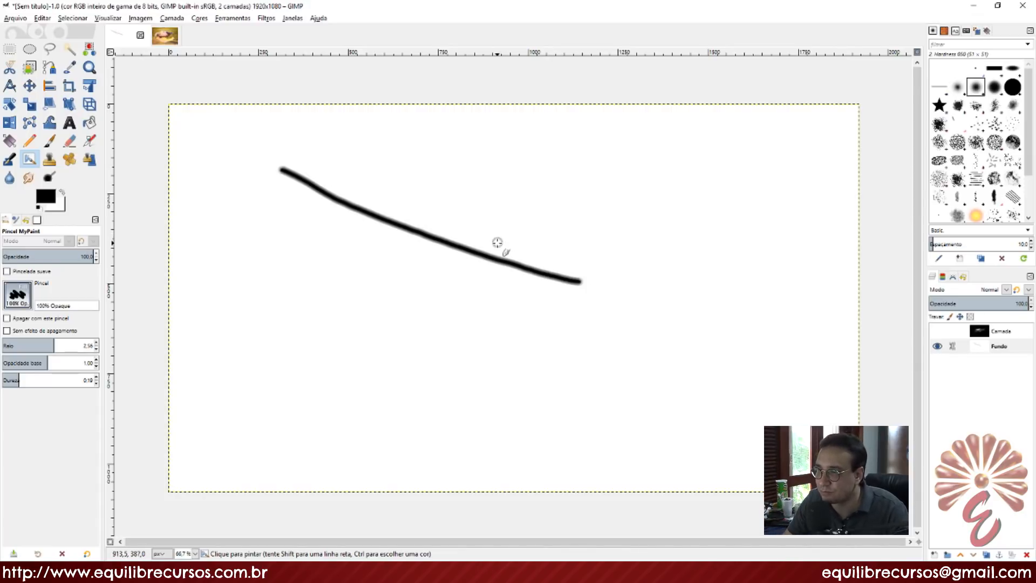
- Set the hardness to 1.00 and paint a shorter hard-edged stroke below the soft one
ctrl+scroll(495, 248, up, 5)
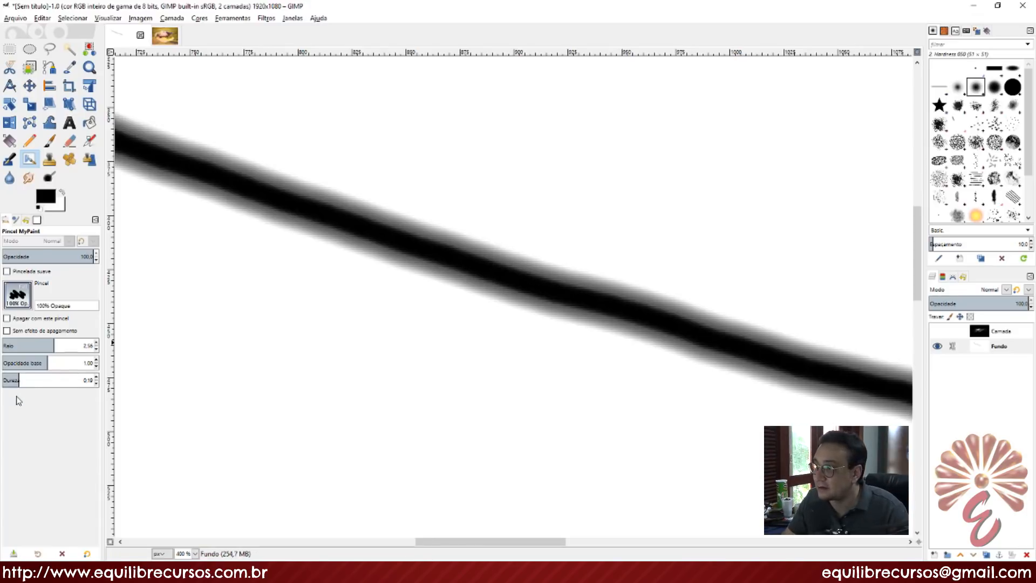
drag(18, 380, 124, 372)
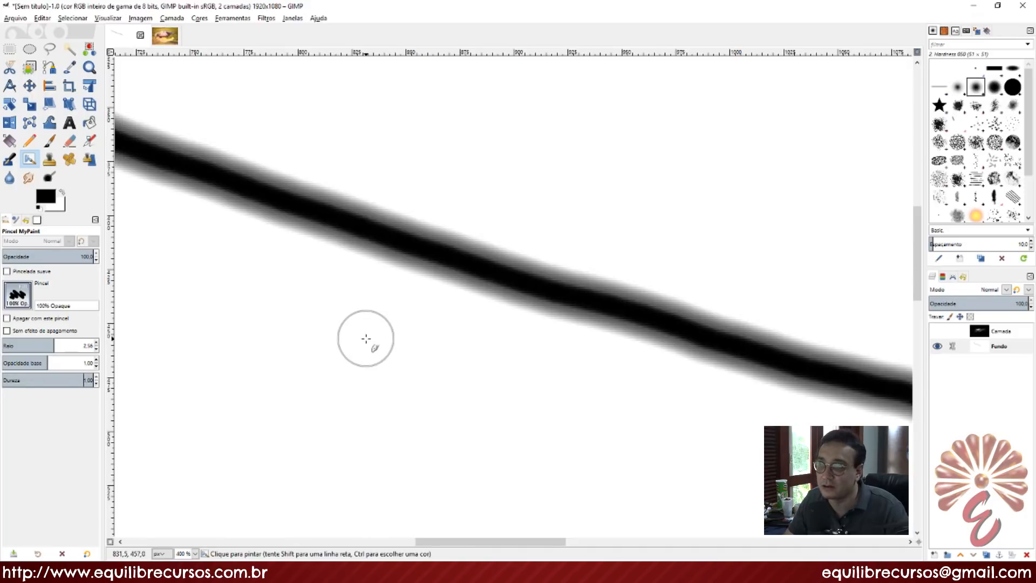
ctrl+scroll(361, 348, down, 2)
drag(275, 323, 574, 404)
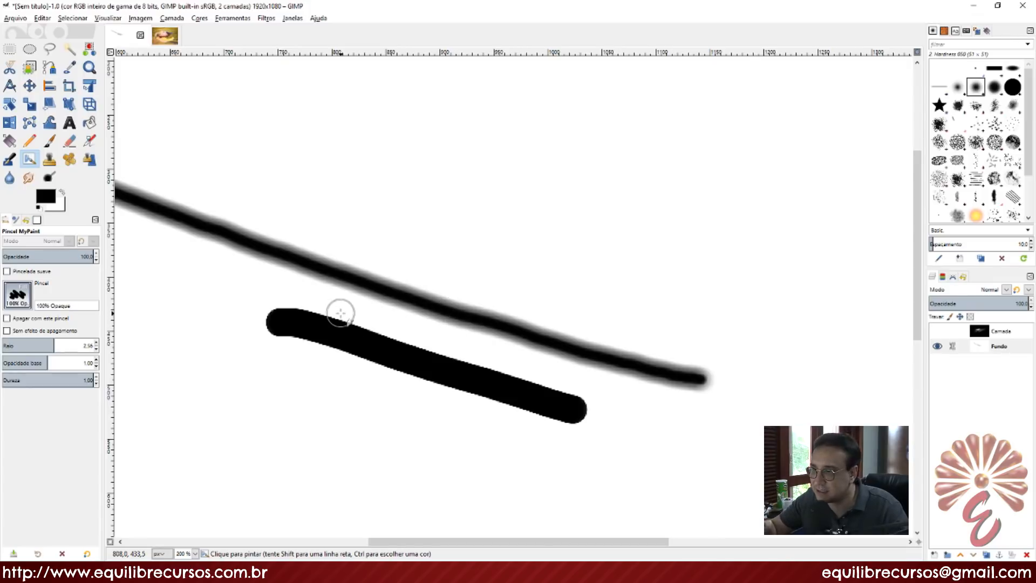
- Review the options of the Clone, Heal and Perspective Clone tools with the sheep image open
click(54, 162)
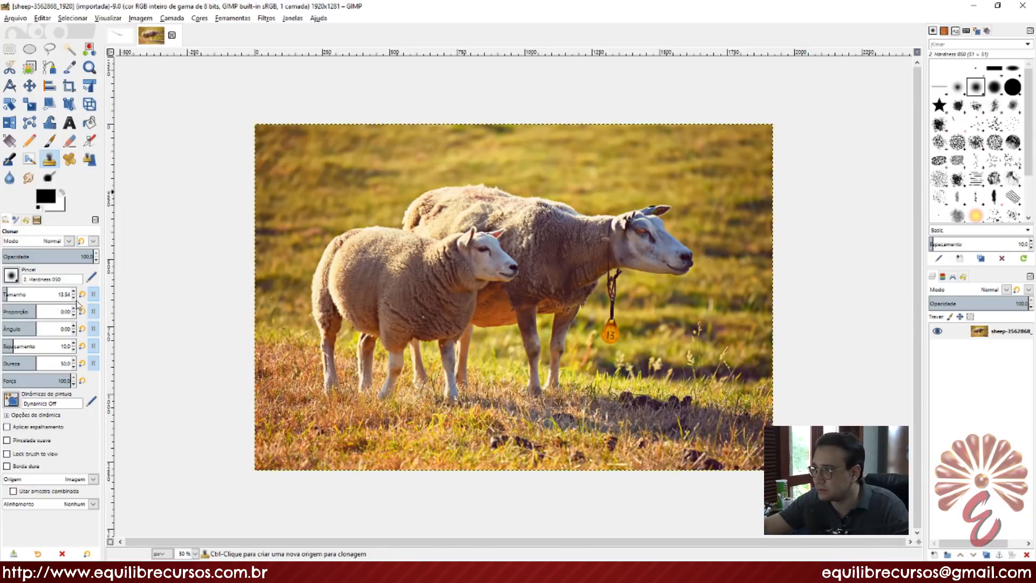
click(70, 159)
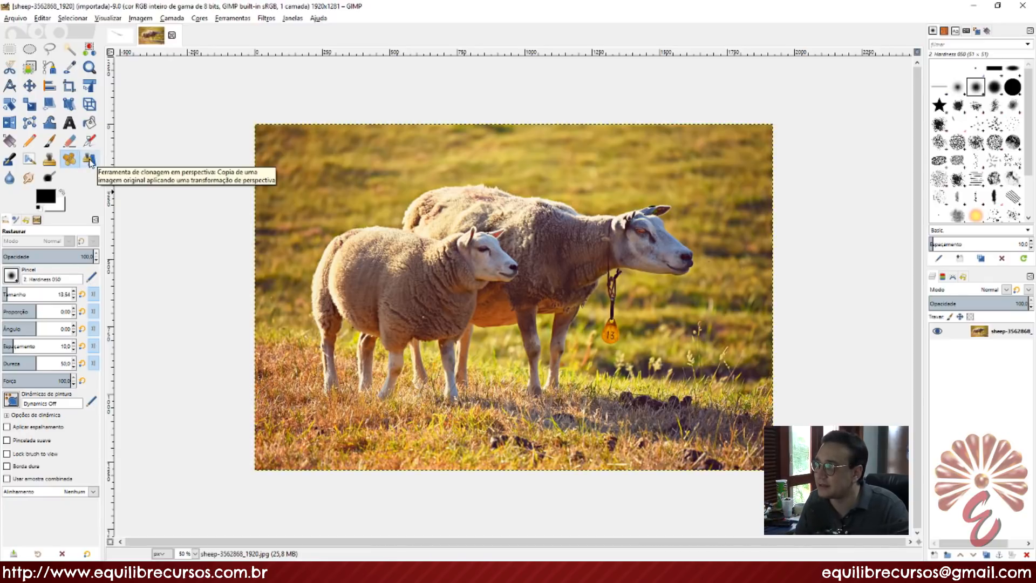
click(89, 159)
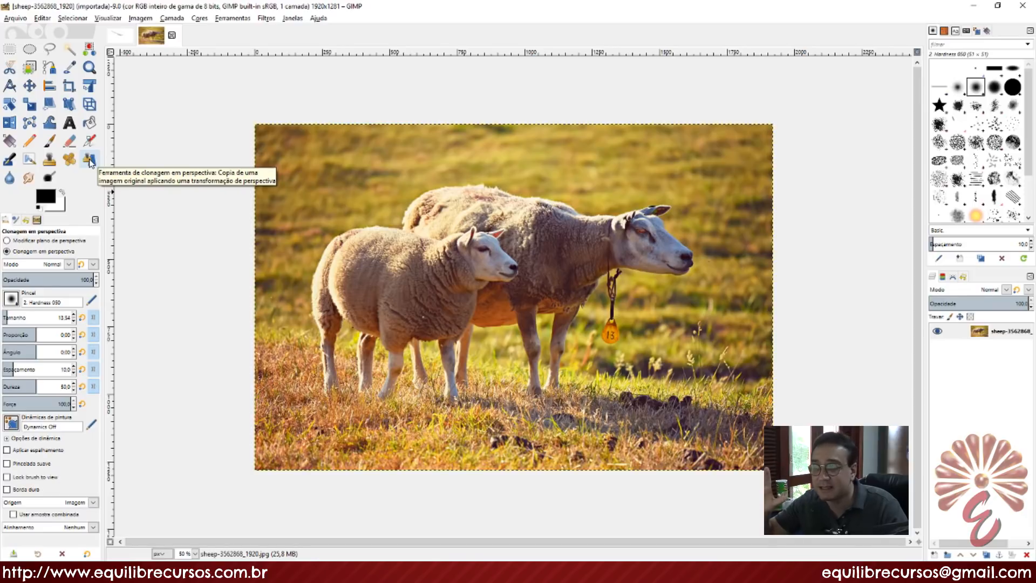
- Activate the Clone tool, set the brush size to 151.26, and sample the larger sheep's muzzle as the clone source
click(49, 160)
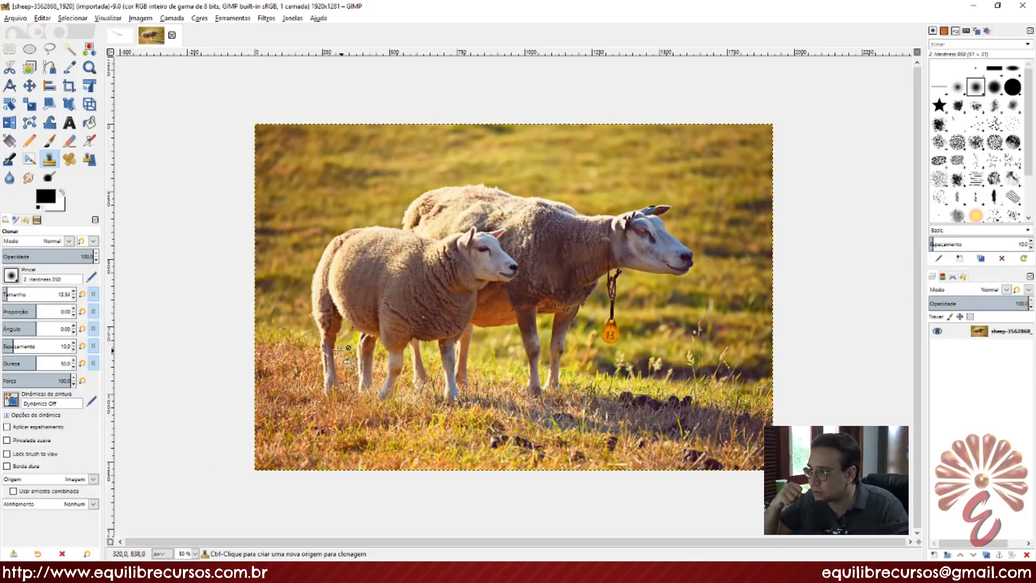
drag(8, 295, 17, 295)
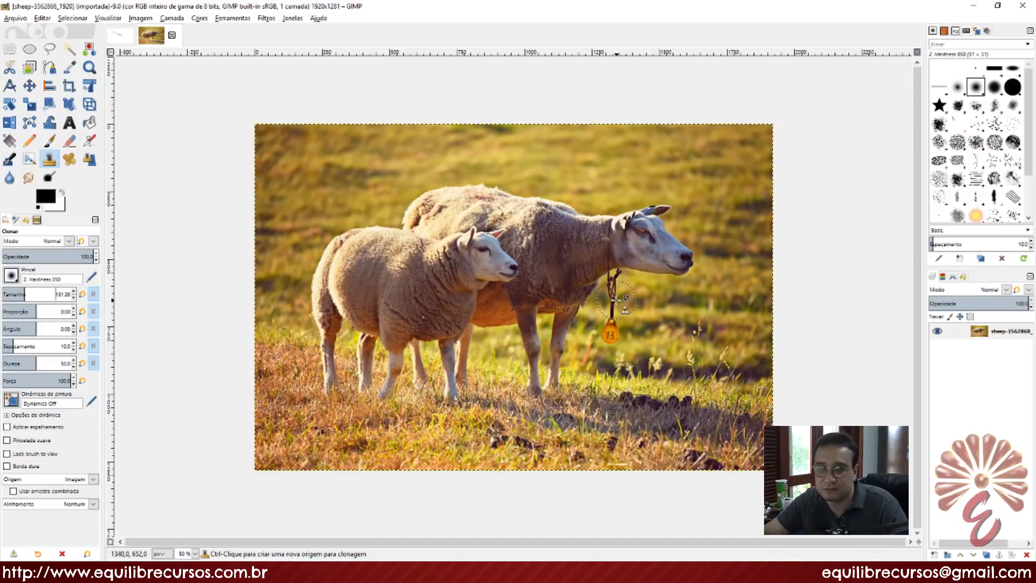
drag(634, 304, 546, 320)
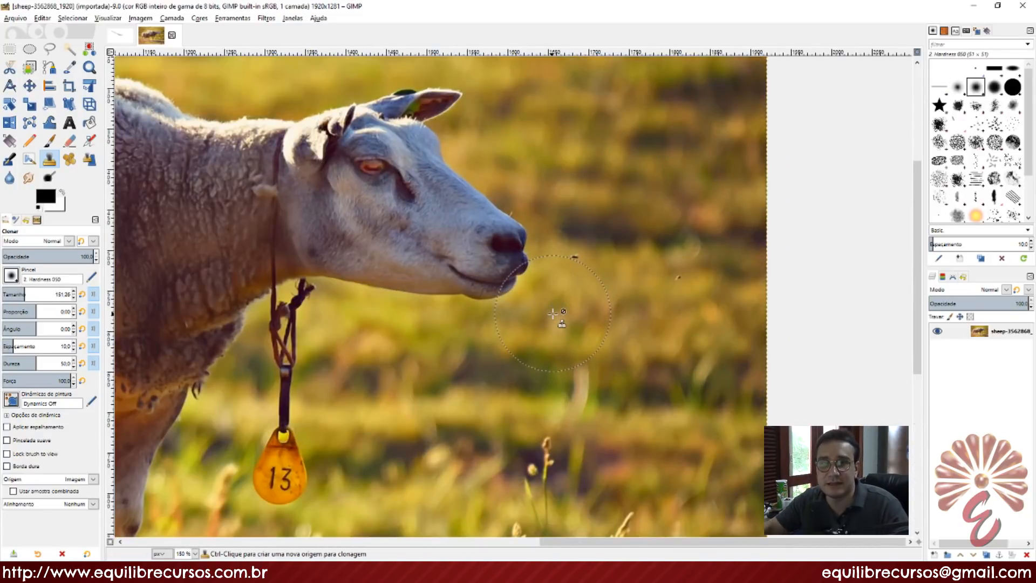
drag(535, 325, 623, 392)
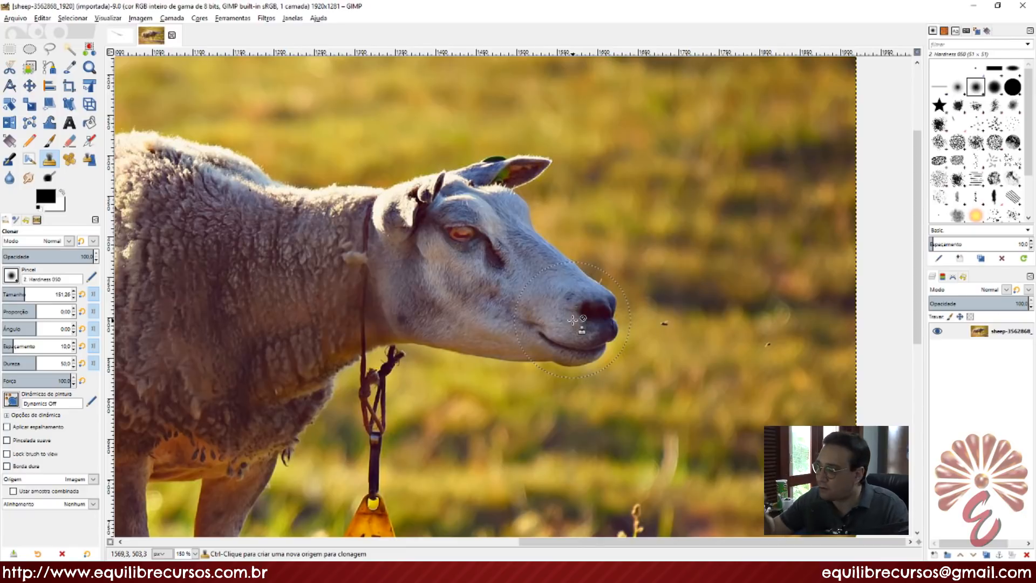
key(ctrl)
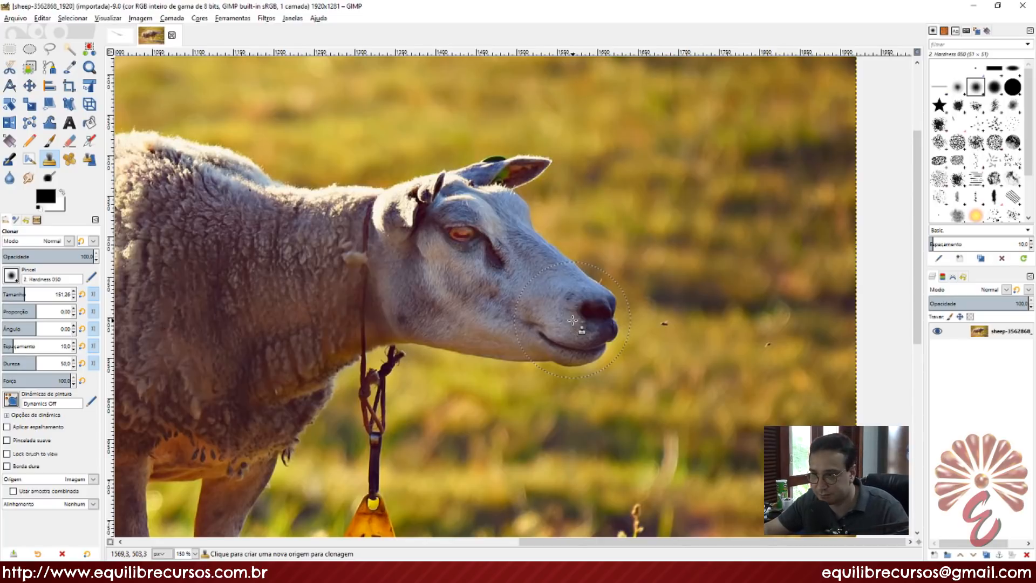
ctrl+click(573, 320)
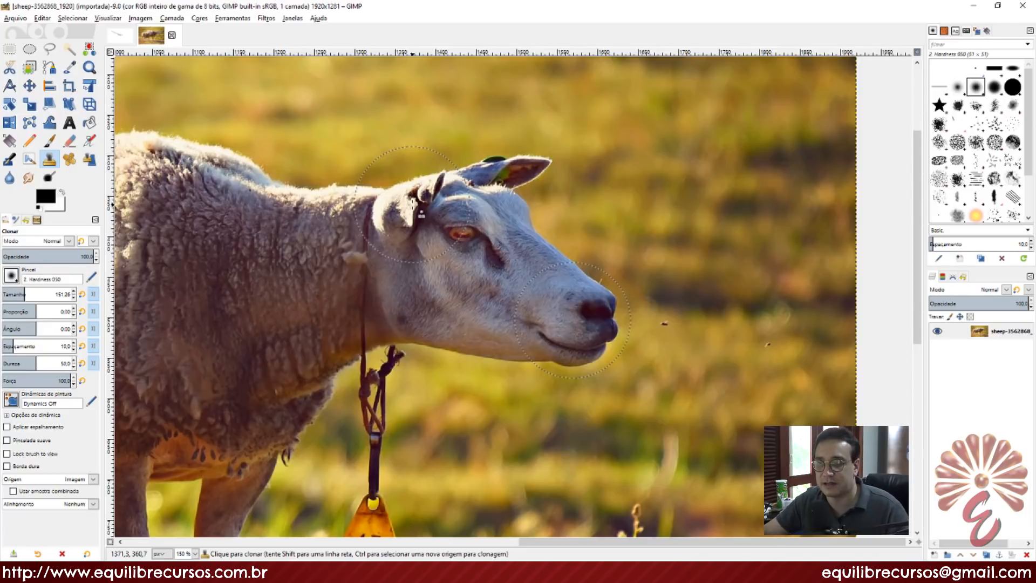
- Clone the larger sheep's head onto the grass above it in several separate strokes
scroll(421, 211, right, 2)
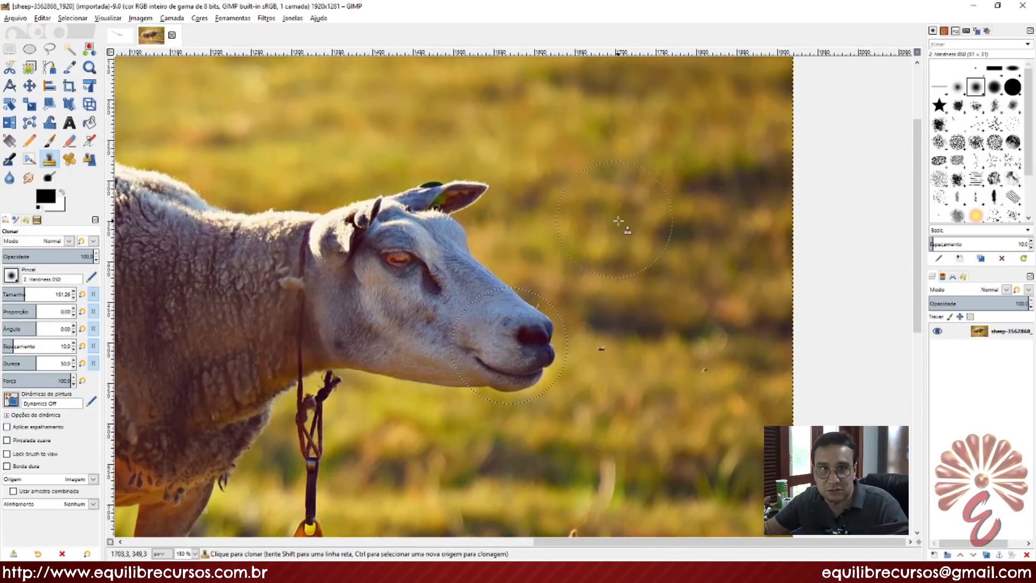
scroll(636, 211, up, 3)
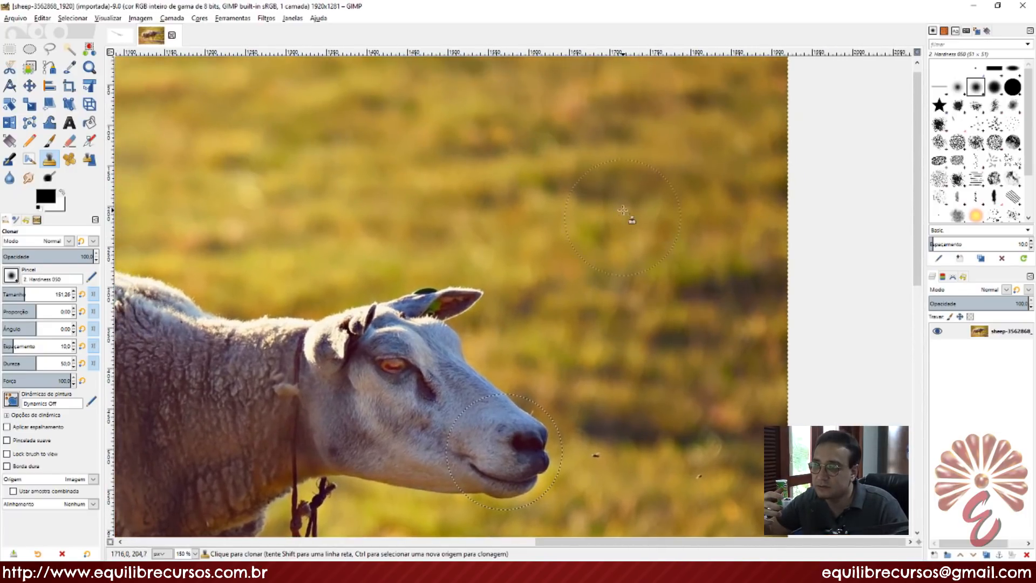
click(617, 193)
mouse_move(617, 193)
mouse_down()
mouse_move(492, 180)
mouse_move(512, 144)
mouse_move(581, 134)
mouse_move(613, 161)
mouse_move(541, 203)
mouse_up()
scroll(534, 195, up, 2)
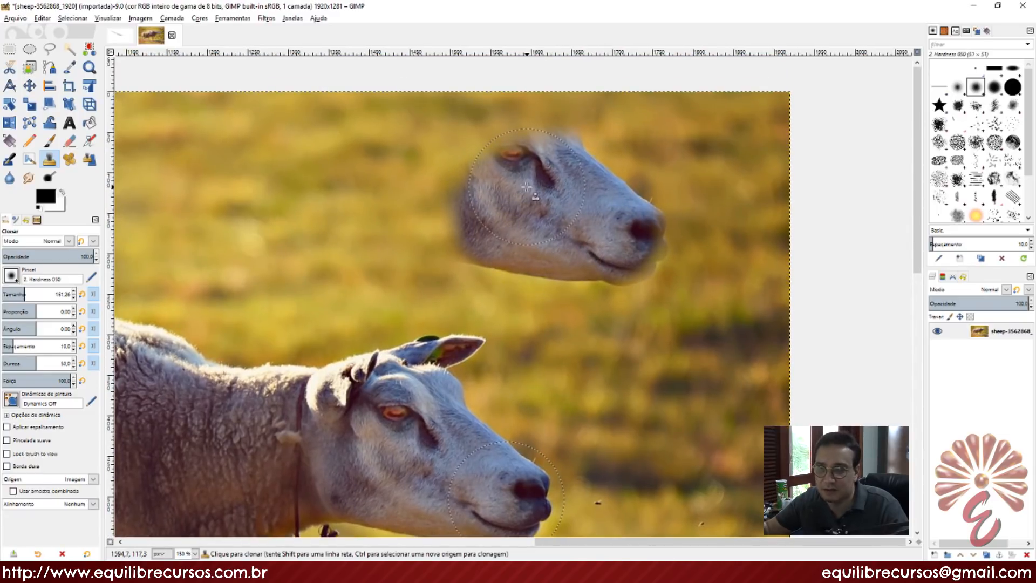
mouse_move(544, 137)
mouse_down()
mouse_move(490, 155)
mouse_move(488, 249)
mouse_move(662, 226)
mouse_move(551, 127)
mouse_move(462, 100)
mouse_up()
mouse_move(583, 301)
mouse_down()
mouse_move(524, 282)
mouse_move(602, 254)
mouse_move(529, 262)
mouse_move(474, 225)
mouse_move(486, 214)
mouse_move(475, 202)
mouse_move(419, 213)
mouse_move(449, 253)
mouse_move(485, 264)
mouse_up()
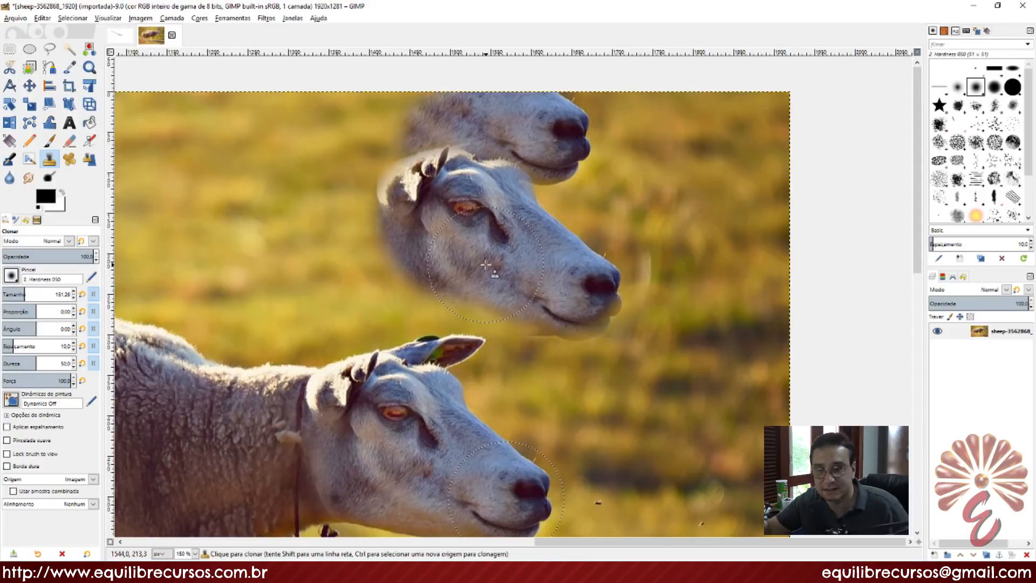
- Change the clone source to Textura with the Dried mud pattern, and paint it over the larger sheep's head and the surrounding grass
scroll(241, 299, down, 3)
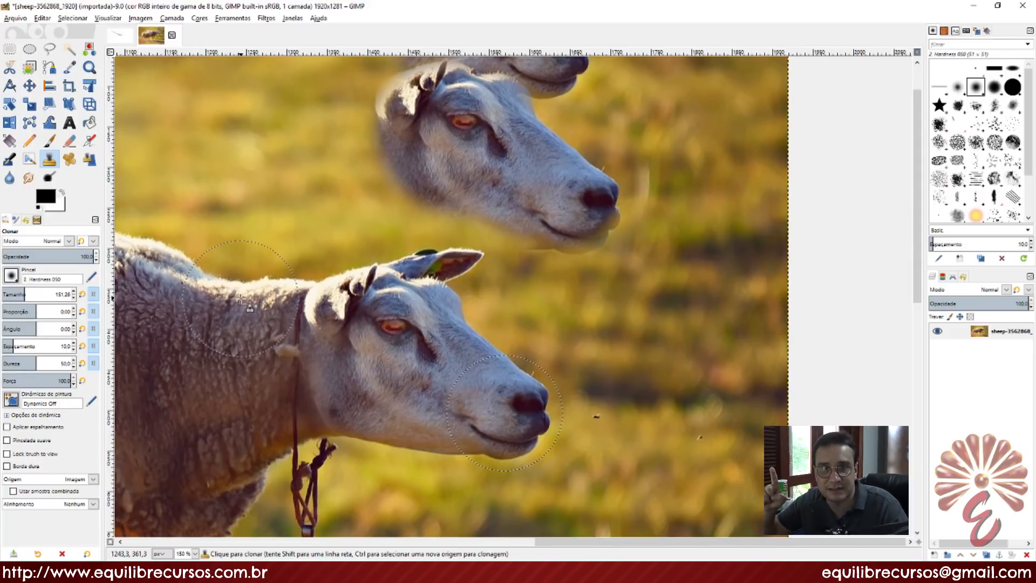
click(48, 481)
click(46, 491)
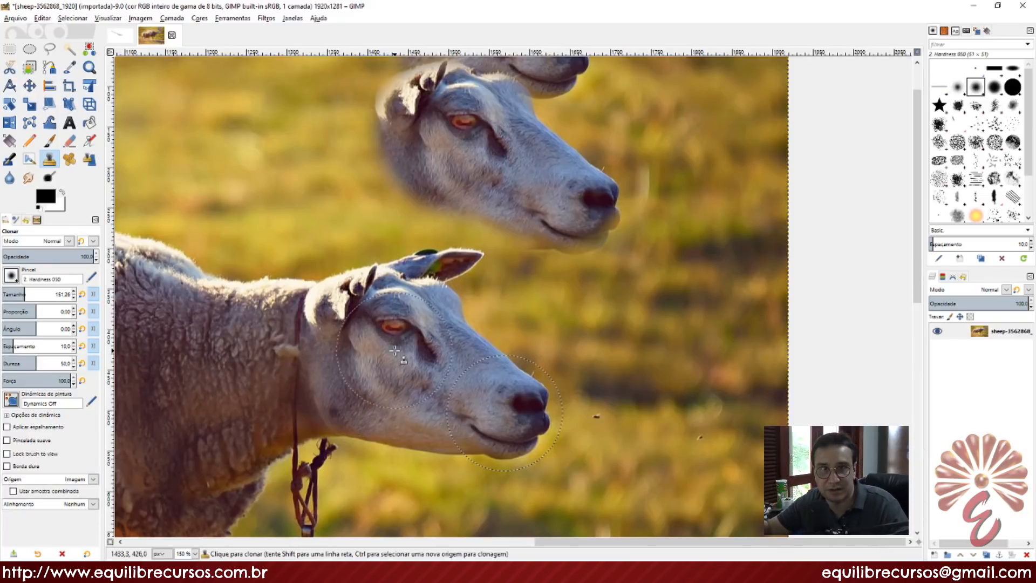
click(68, 479)
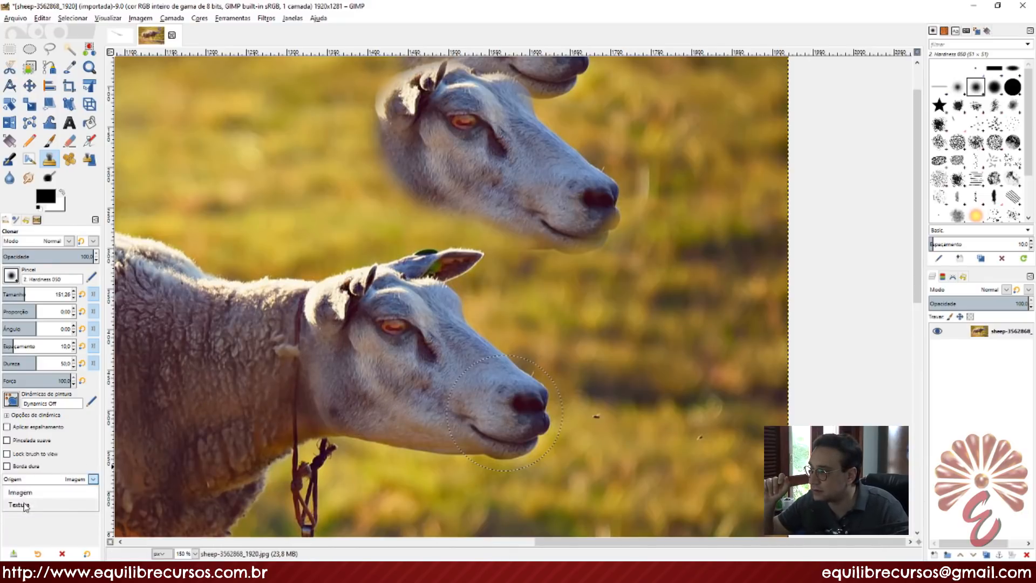
click(30, 491)
click(18, 495)
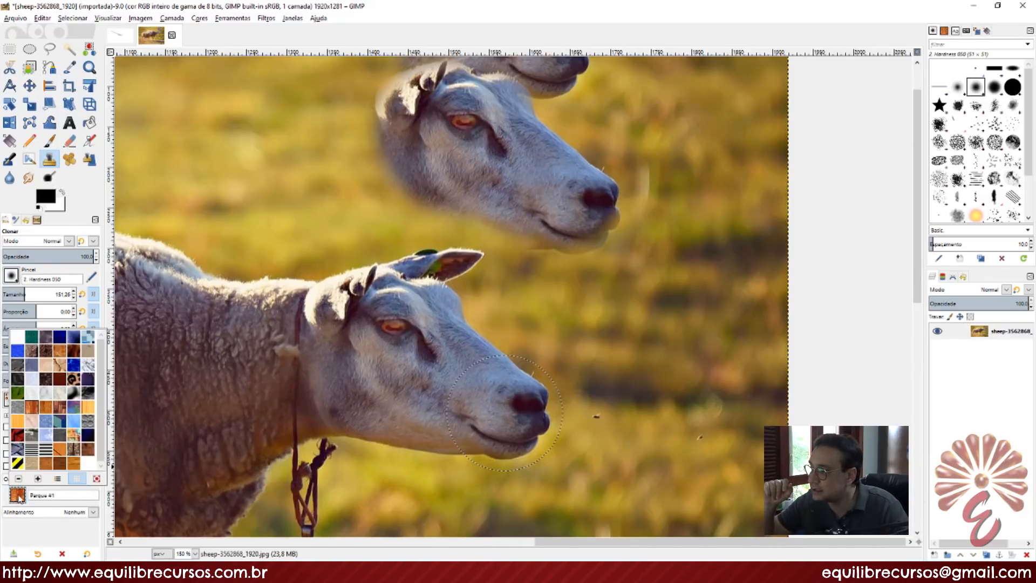
click(61, 365)
mouse_move(450, 326)
mouse_down()
mouse_move(428, 308)
mouse_move(315, 317)
mouse_move(455, 244)
mouse_move(294, 338)
mouse_move(461, 219)
mouse_move(322, 350)
mouse_move(334, 132)
mouse_move(580, 216)
mouse_move(464, 273)
mouse_move(576, 252)
mouse_move(577, 216)
mouse_up()
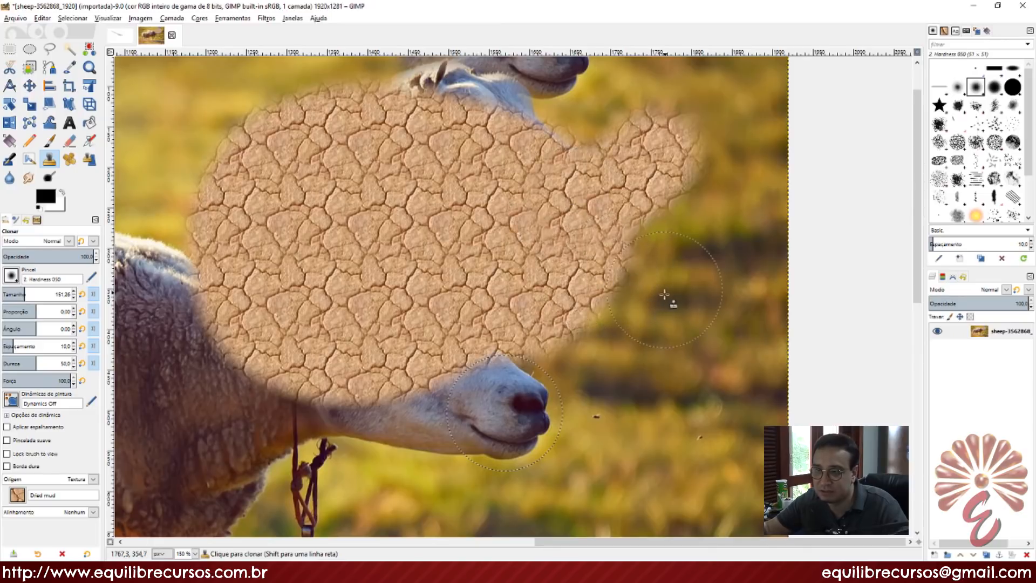
drag(666, 297, 664, 271)
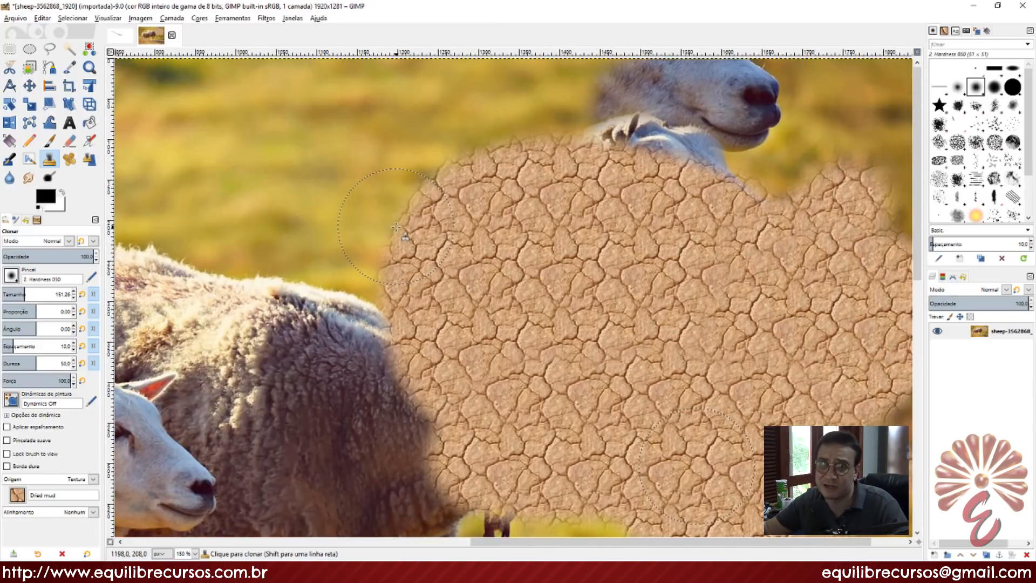
- Set the Clone tool's source back to Imagem
click(81, 479)
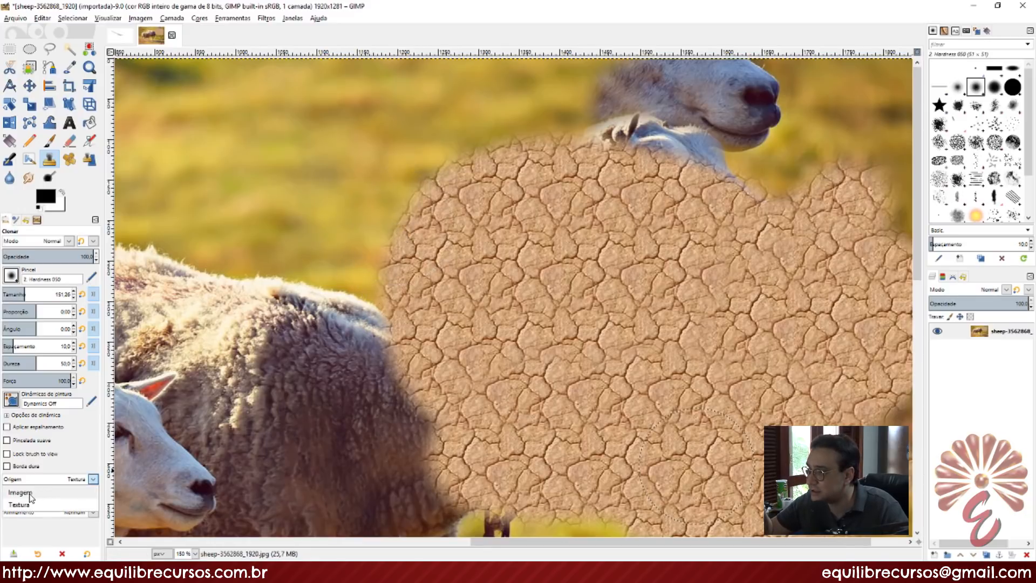
click(76, 467)
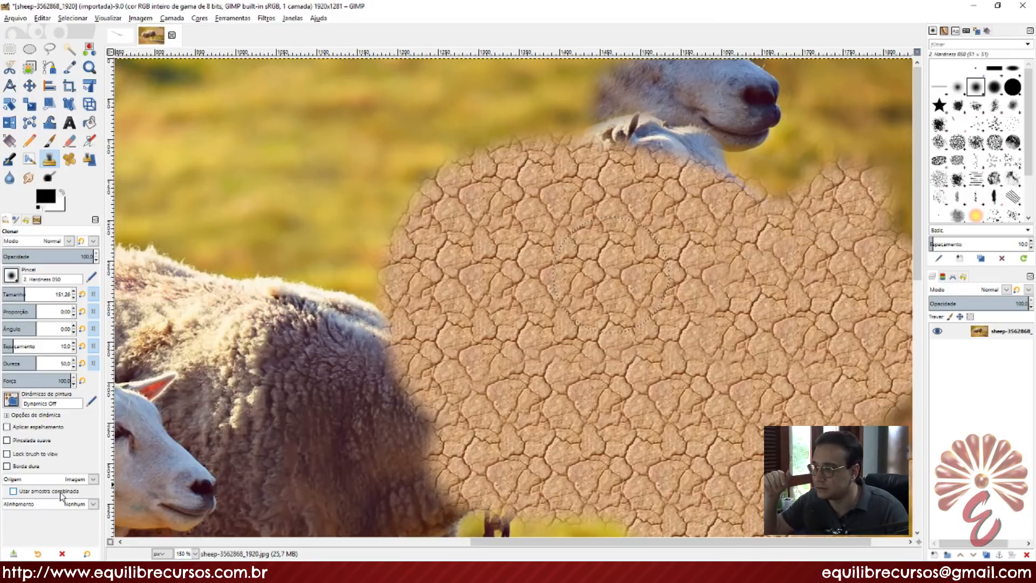
click(30, 504)
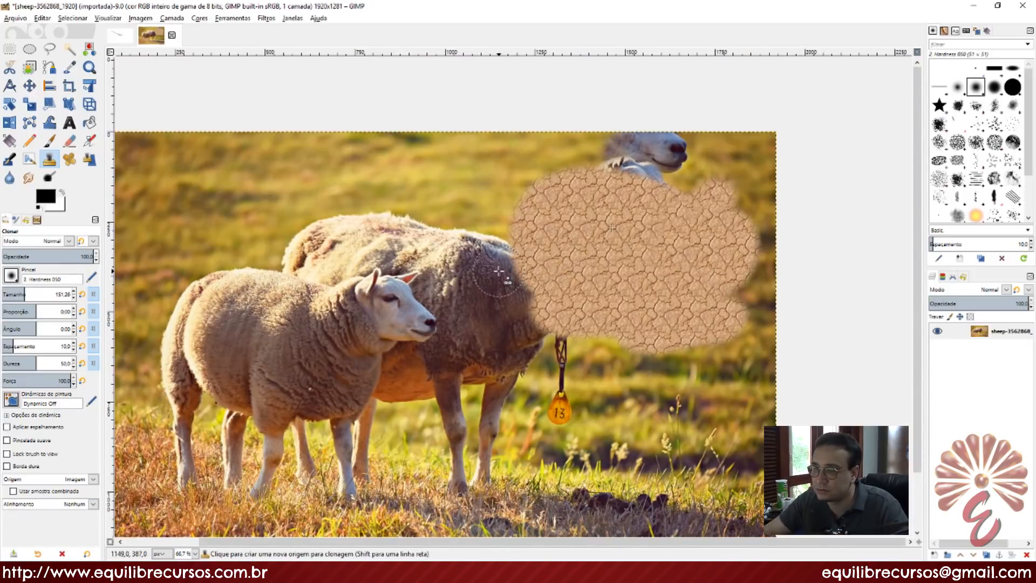
- Undo all the texture strokes and the cloned sheep heads
key(ctrl+z)
key(ctrl+z)
key(ctrl+z)
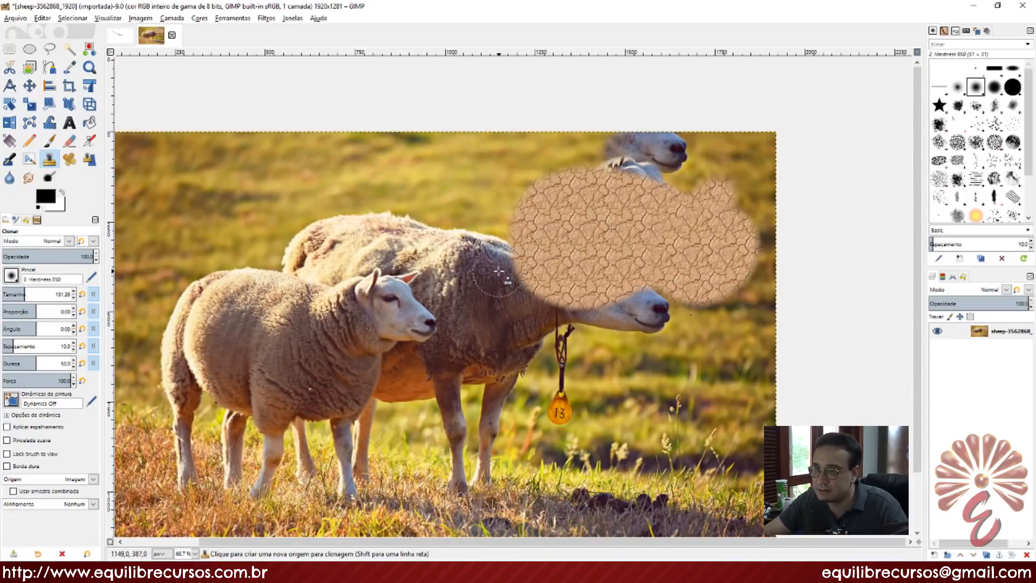
key(ctrl+z)
key(ctrl+z)
key(ctrl+z)
key(ctrl+z)
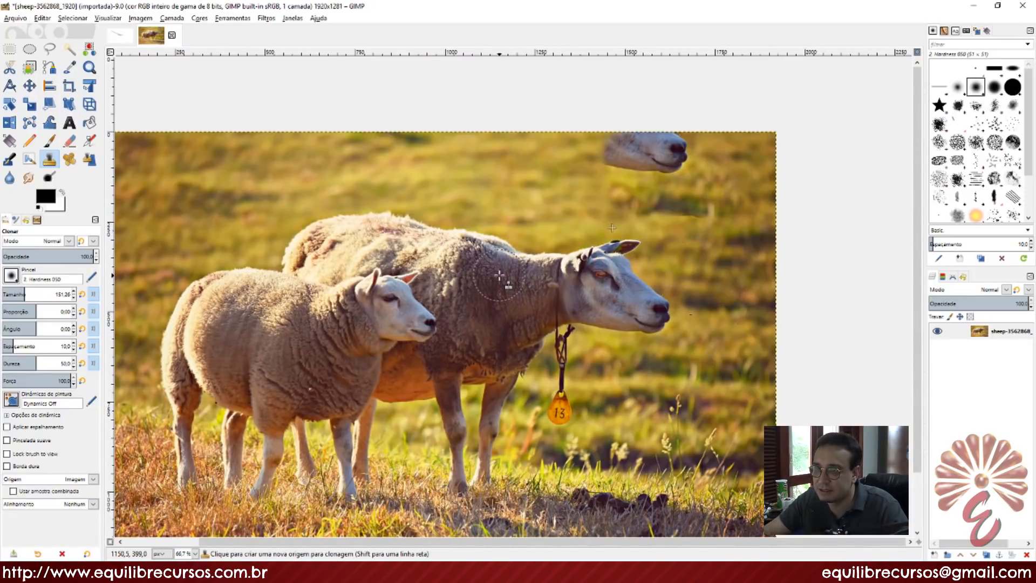
- Choose Nenhum as the clone alignment and sample the larger sheep's muzzle as the source again
drag(645, 336, 522, 318)
scroll(522, 318, up, 1)
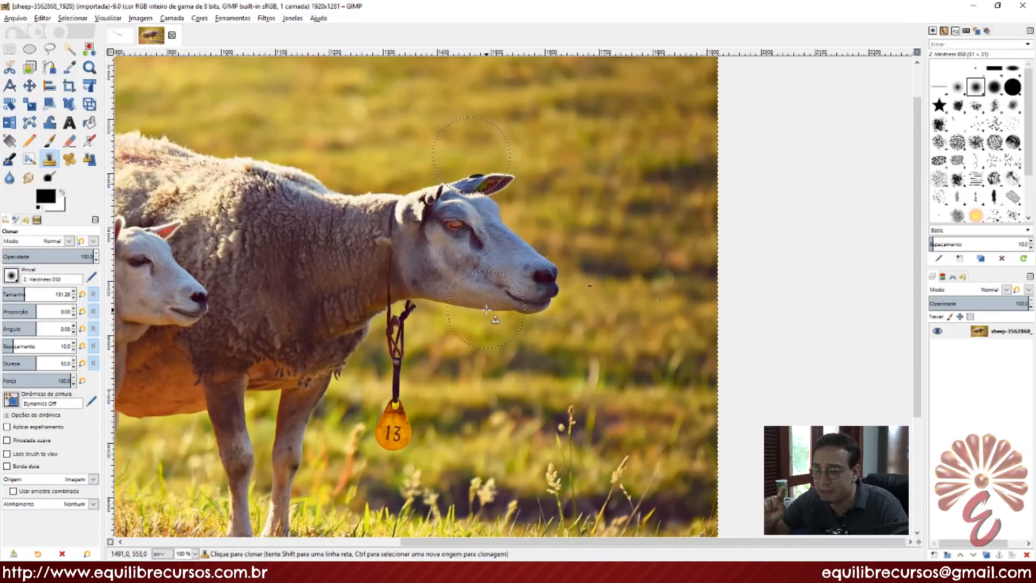
click(81, 504)
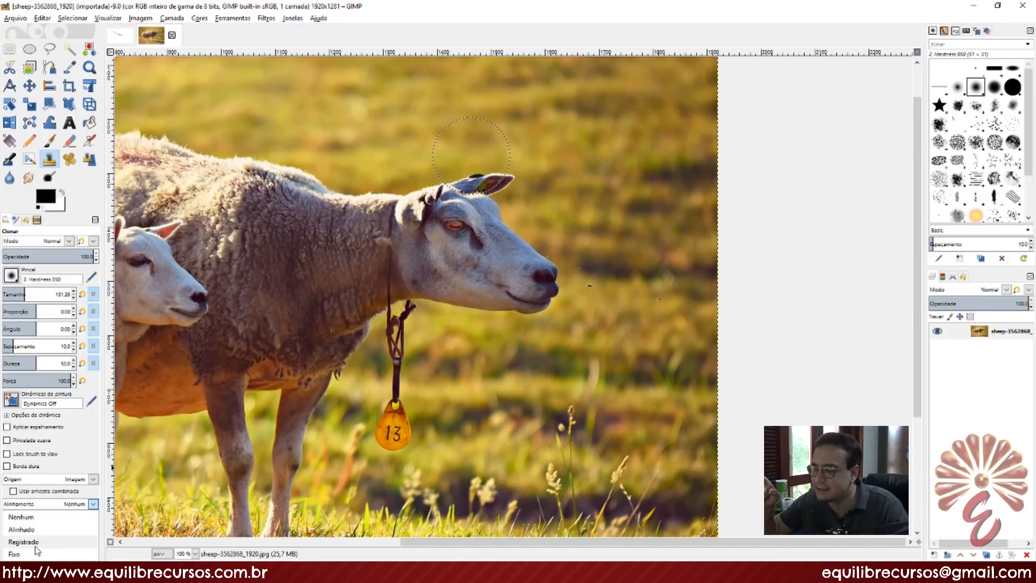
click(21, 517)
drag(547, 285, 576, 345)
scroll(575, 345, up, 2)
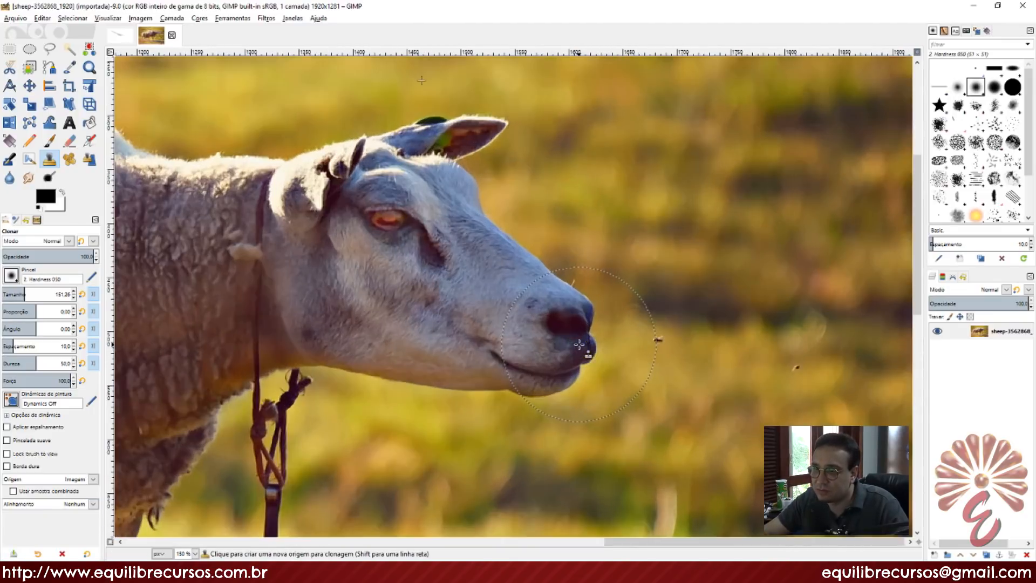
scroll(534, 342, down, 1)
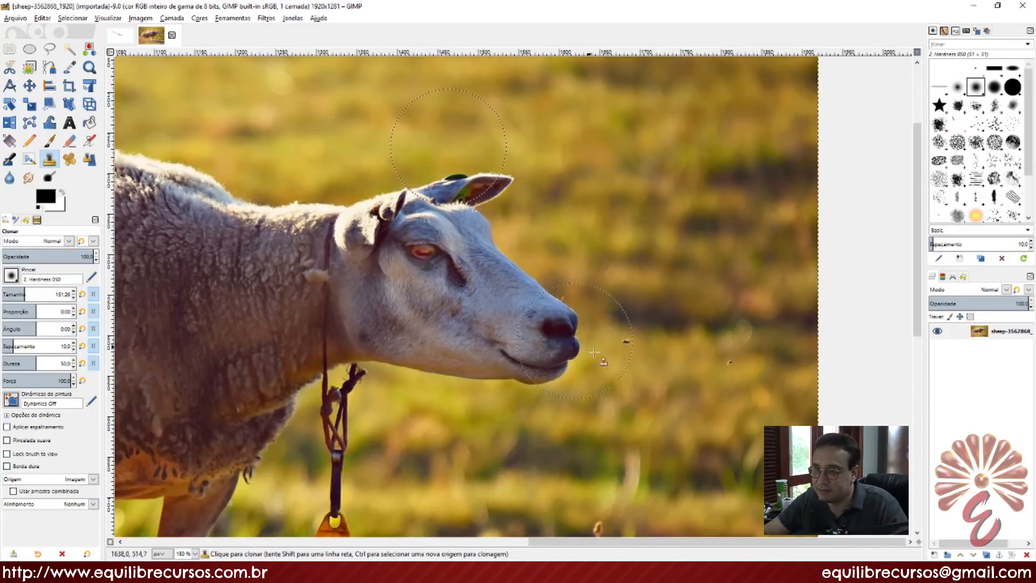
ctrl+click(538, 340)
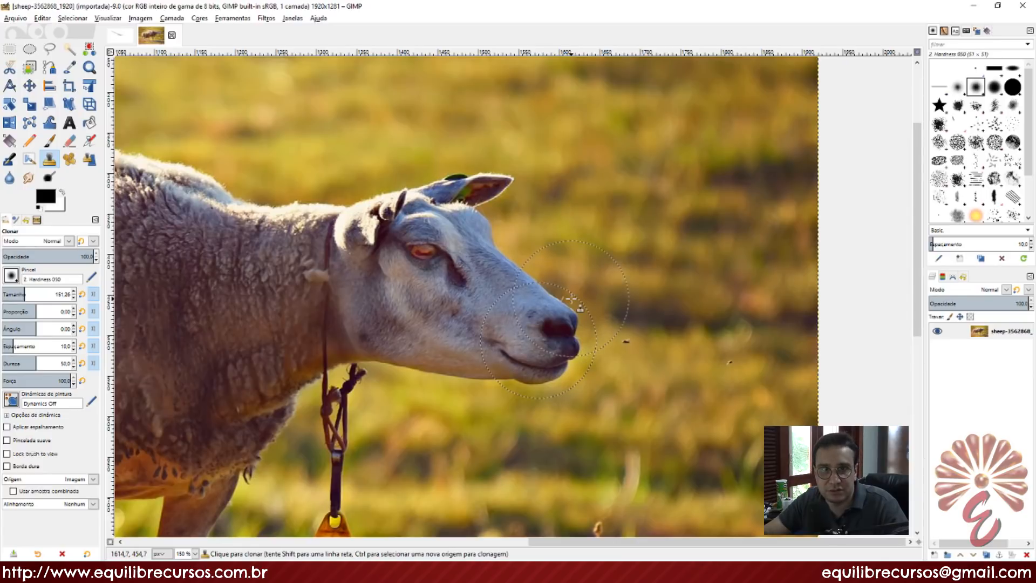
- Clone the muzzle and the rest of the head onto the grass above the larger sheep with unaligned strokes
drag(569, 299, 492, 398)
click(552, 211)
mouse_move(551, 212)
mouse_down()
mouse_move(524, 196)
mouse_move(551, 219)
mouse_move(526, 196)
mouse_move(542, 203)
mouse_move(443, 217)
mouse_move(367, 200)
mouse_up()
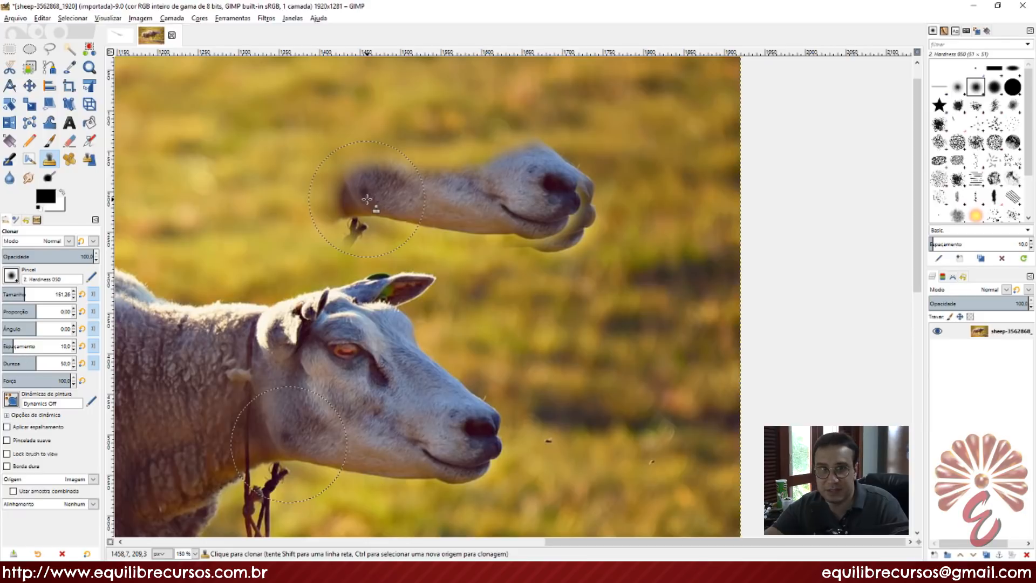
mouse_move(367, 200)
mouse_down()
mouse_move(372, 162)
mouse_move(453, 119)
mouse_move(448, 81)
mouse_up()
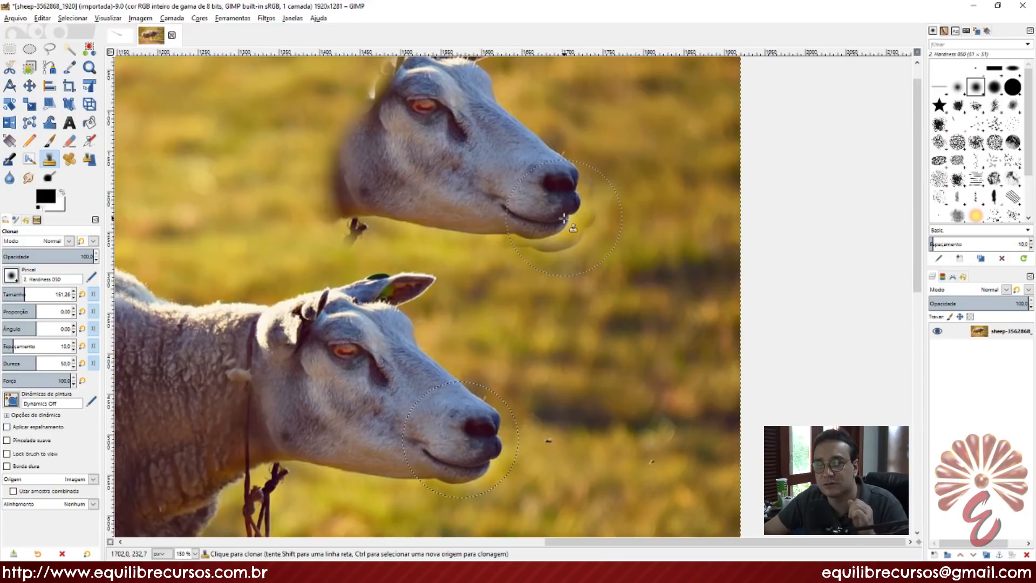
- Undo the unaligned clone strokes on the grass
key(ctrl+z)
key(ctrl+z)
key(ctrl+z)
- Set the clone alignment to Alinhado, sample the larger sheep's muzzle, and clone its head onto the grass above
click(63, 504)
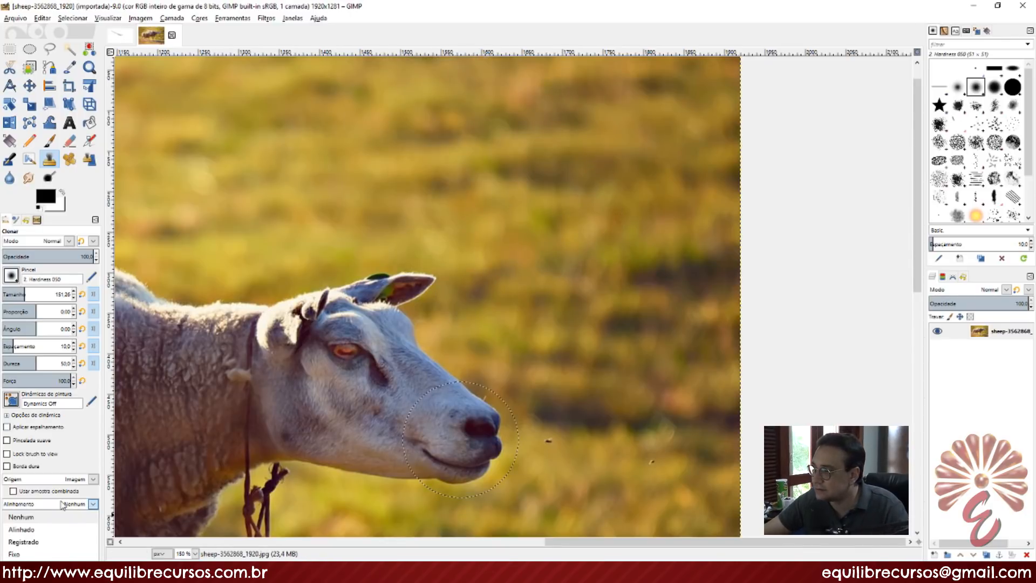
click(30, 529)
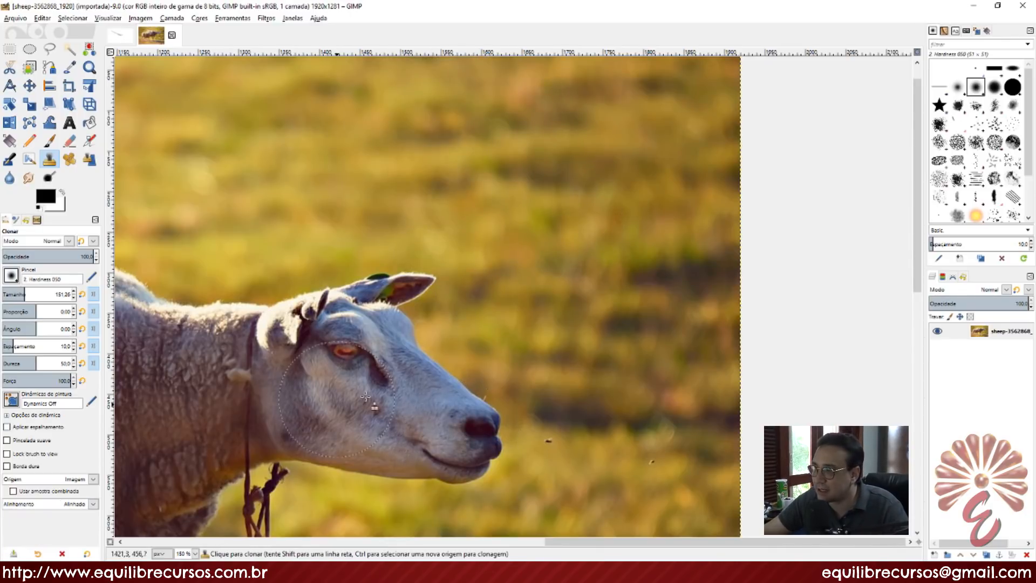
ctrl+click(467, 445)
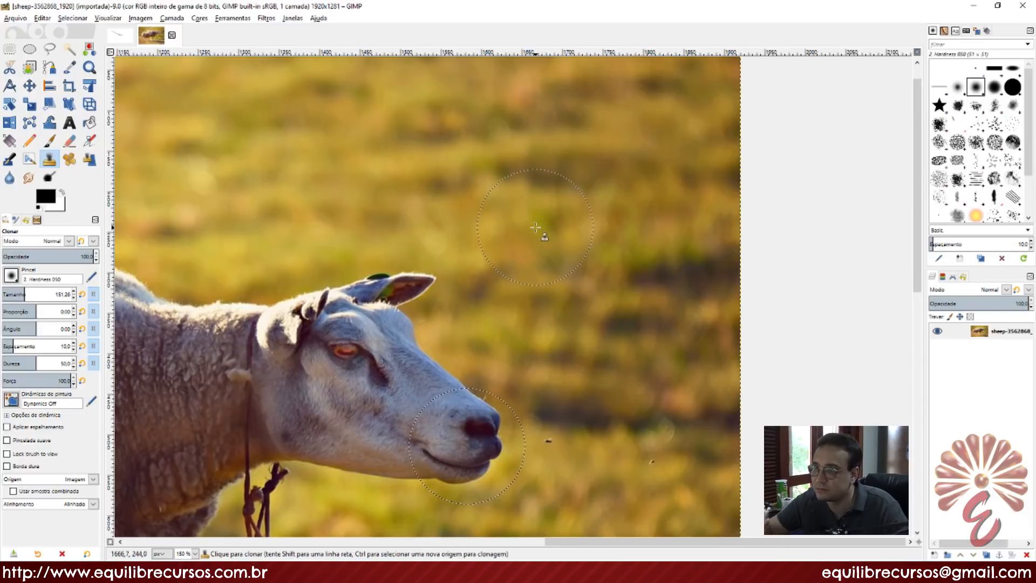
drag(536, 227, 555, 213)
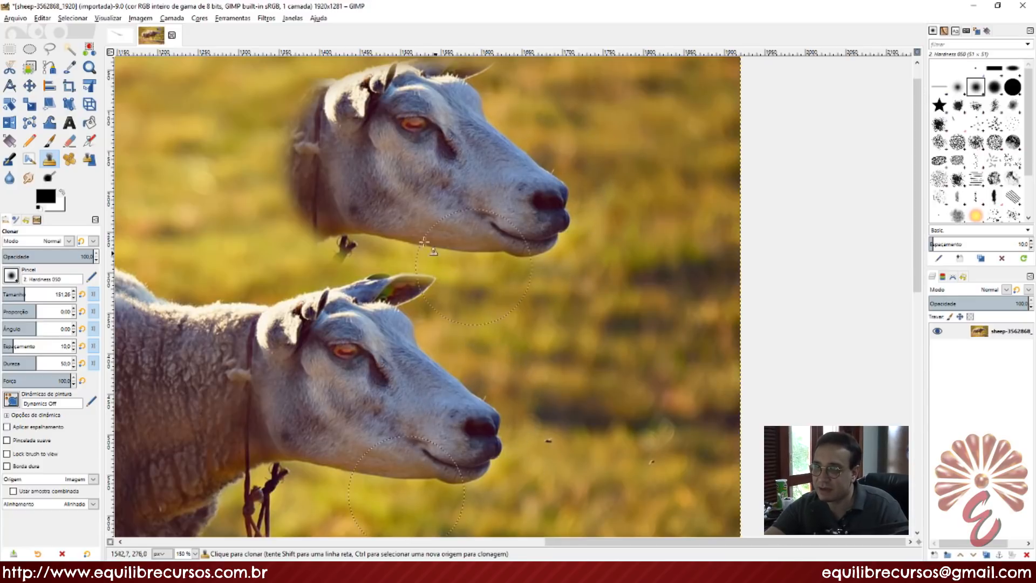
- Undo the aligned clone of the larger sheep's head on the grass
drag(487, 233, 628, 194)
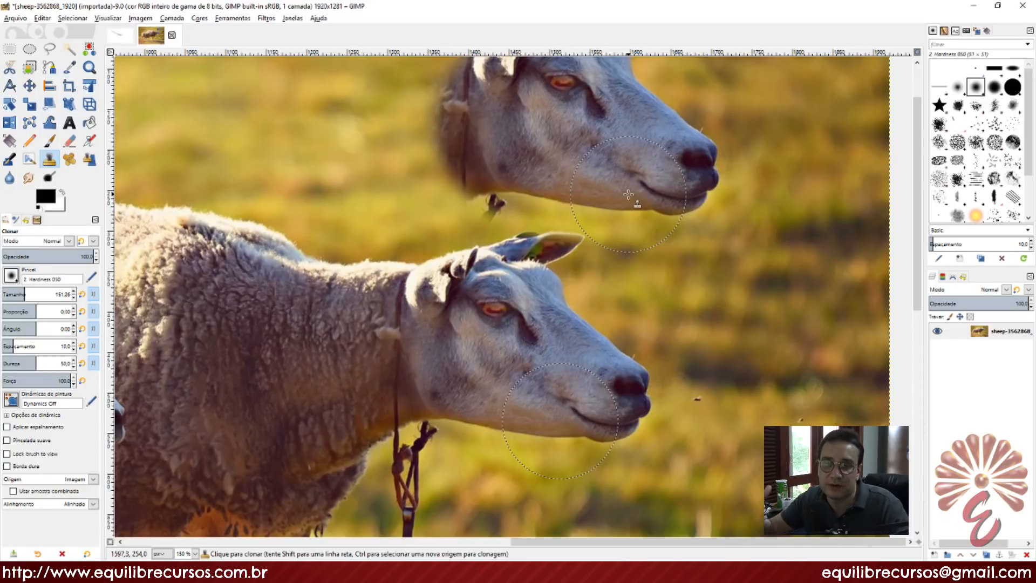
mouse_move(628, 194)
mouse_down()
mouse_move(520, 233)
mouse_move(507, 211)
mouse_move(639, 214)
mouse_move(642, 254)
mouse_move(573, 275)
mouse_up()
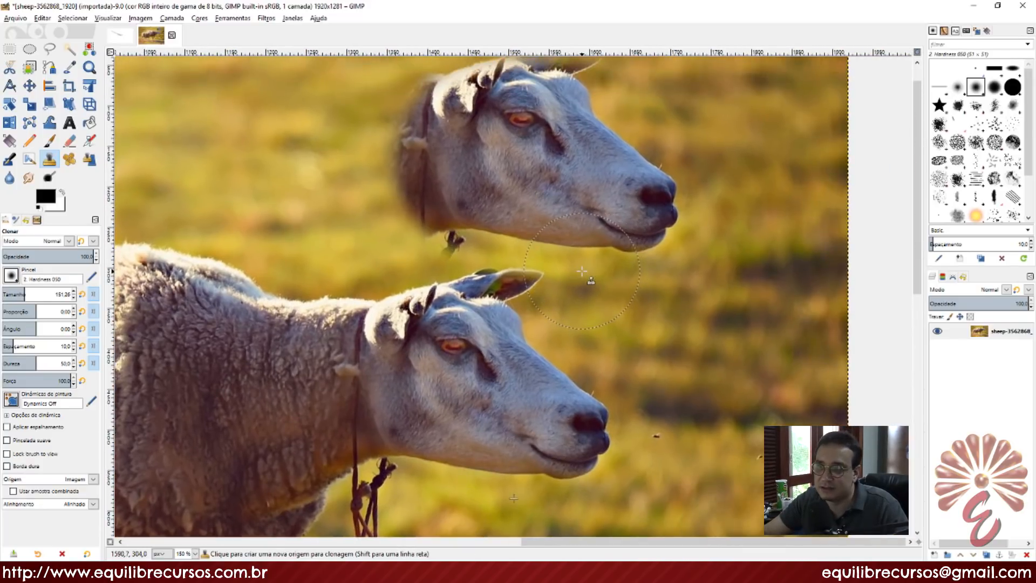
key(ctrl+z)
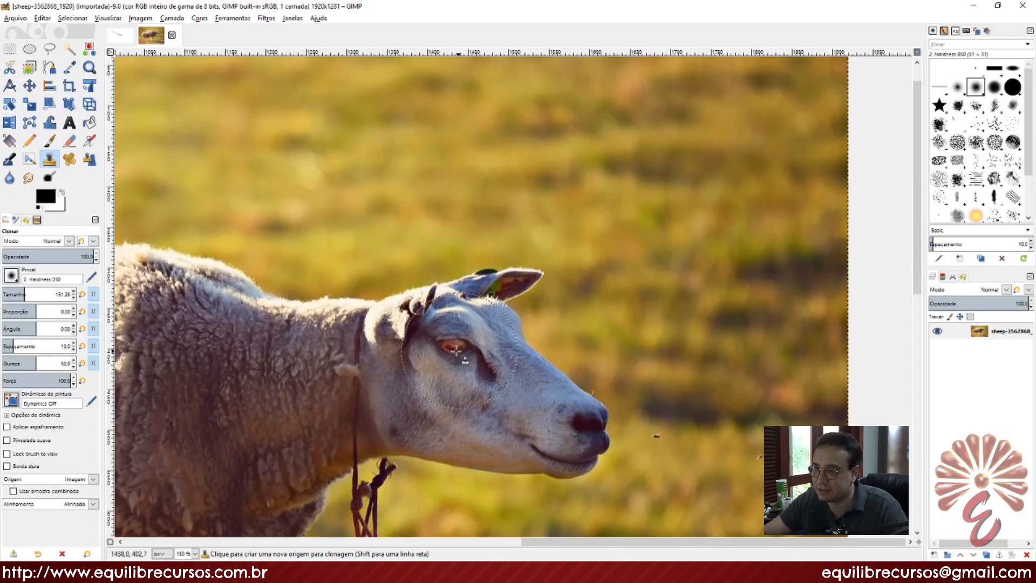
- Clone the larger sheep's head, neck and back onto the grass above it with aligned strokes, sourced from the eye area
drag(644, 273, 604, 323)
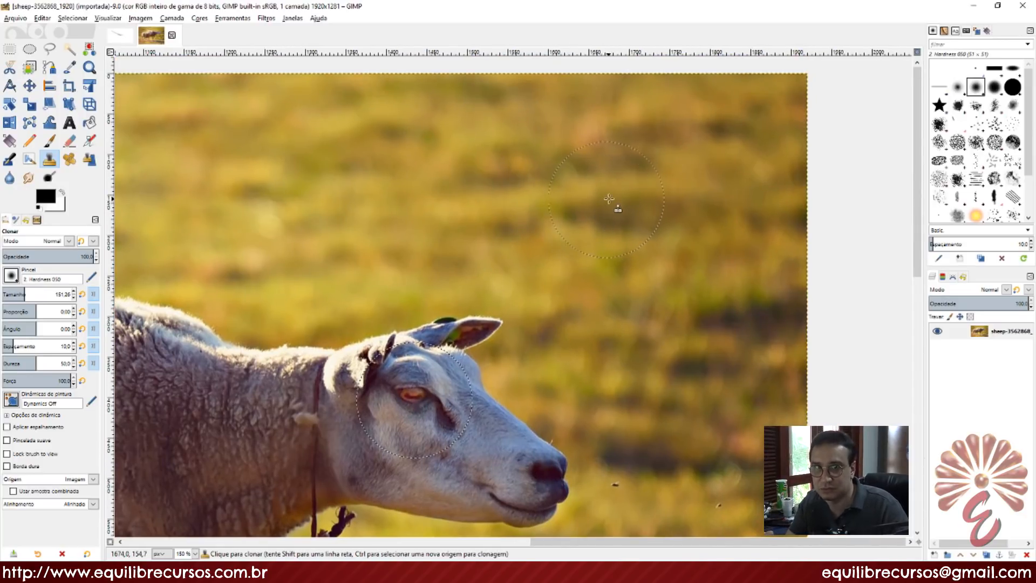
mouse_move(533, 268)
mouse_down()
mouse_move(472, 270)
mouse_move(561, 230)
mouse_move(448, 286)
mouse_move(610, 202)
mouse_move(642, 243)
mouse_up()
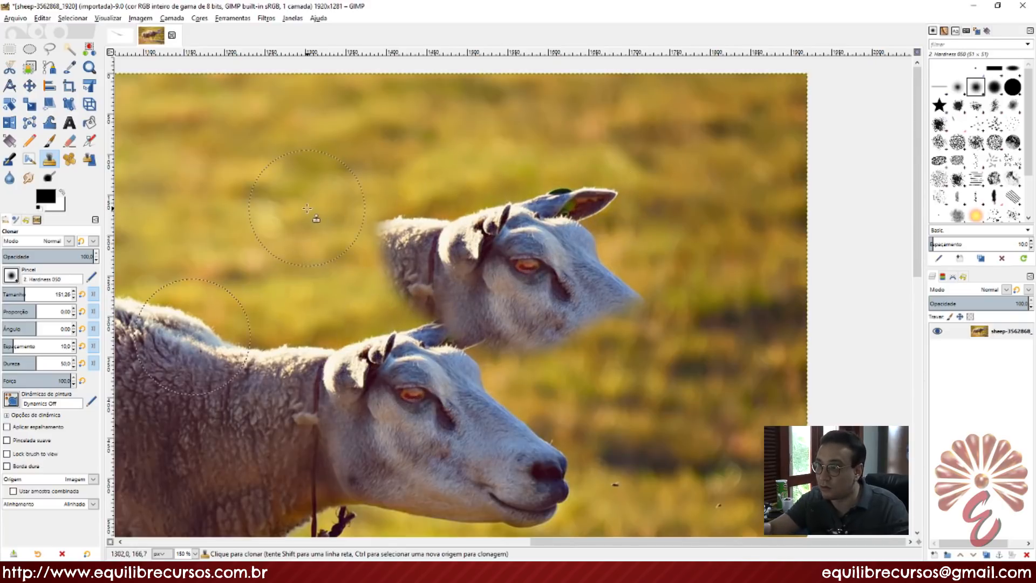
mouse_move(377, 216)
mouse_down()
mouse_move(295, 249)
mouse_move(389, 286)
mouse_up()
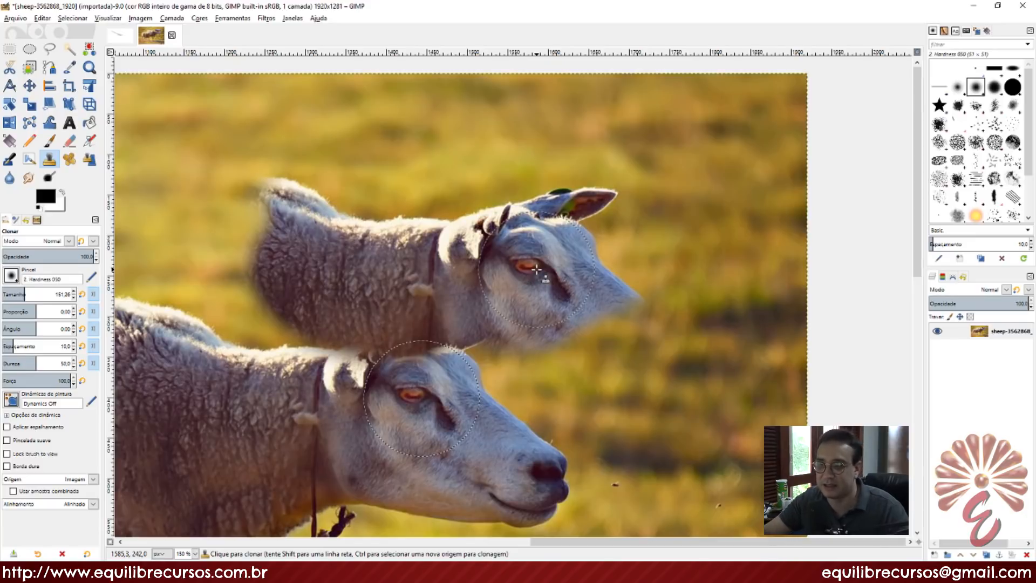
- Undo the cloned head, neck and back strokes on the grass
key(ctrl+z)
key(ctrl+z)
key(ctrl+z)
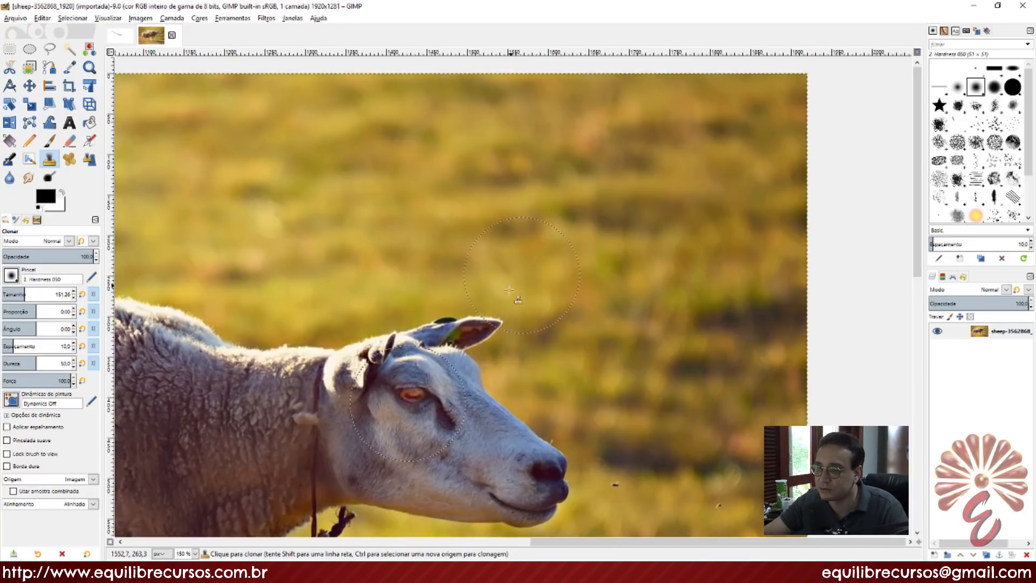
- Set the clone alignment to Registrado and sample the larger sheep's muzzle as the source
drag(517, 304, 526, 179)
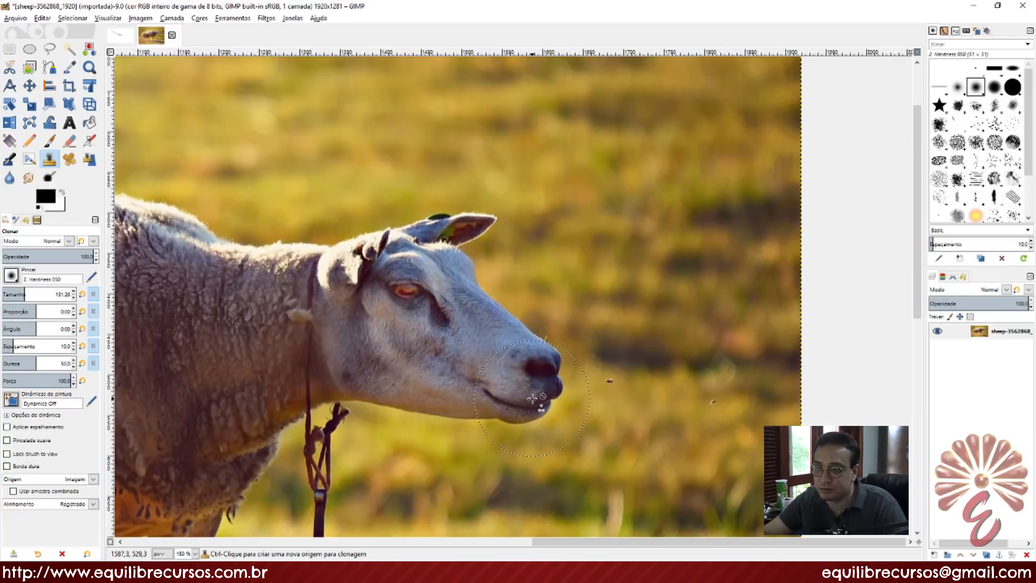
scroll(532, 398, up, 1)
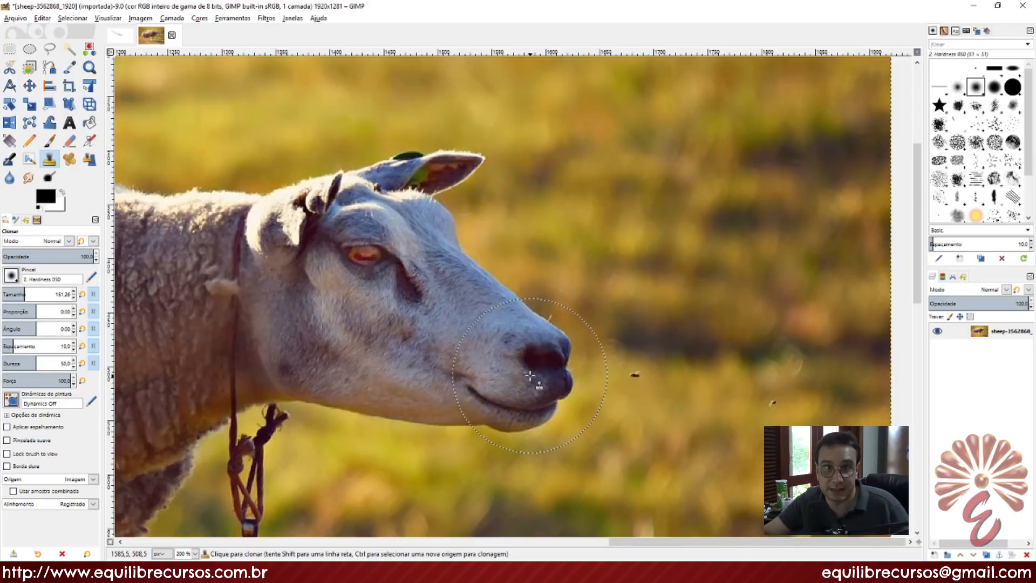
ctrl+click(530, 376)
scroll(561, 270, up, 1)
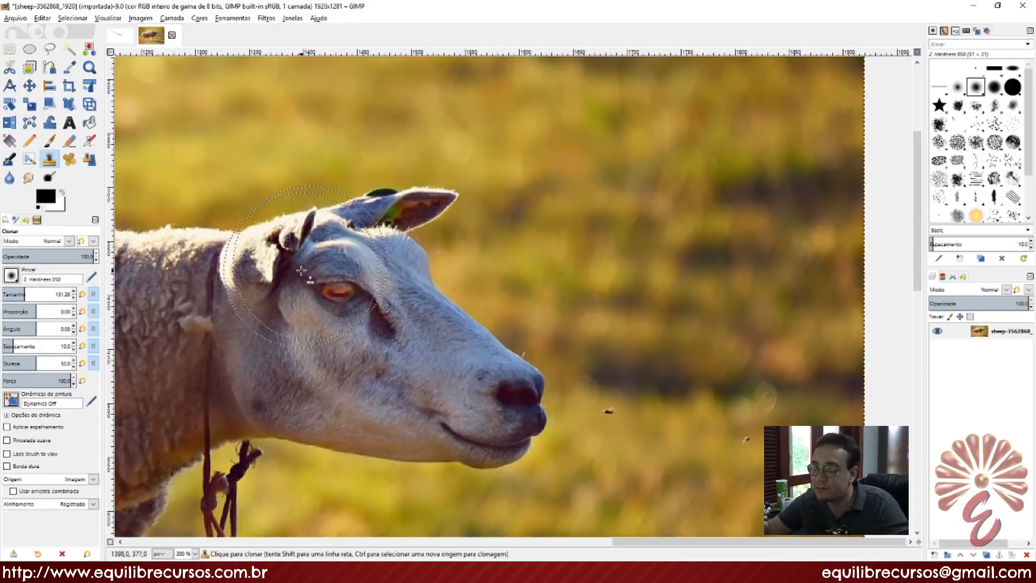
- Examine how the brush and source outlines line up over the larger sheep's head and back in Registrado mode
scroll(460, 286, left, 5)
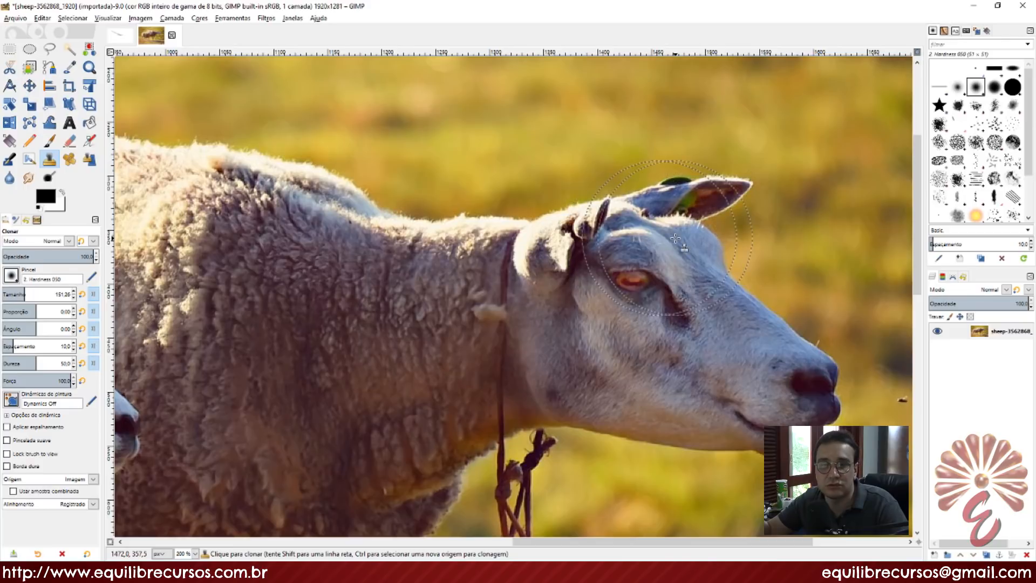
scroll(643, 257, right, 3)
scroll(629, 349, down, 1)
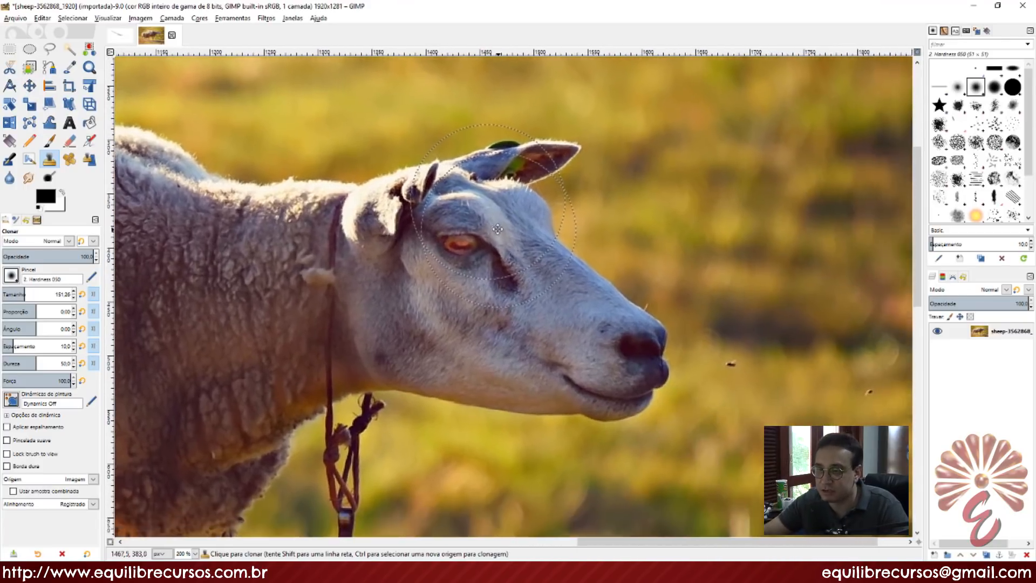
scroll(629, 349, left, 3)
scroll(594, 297, up, 2)
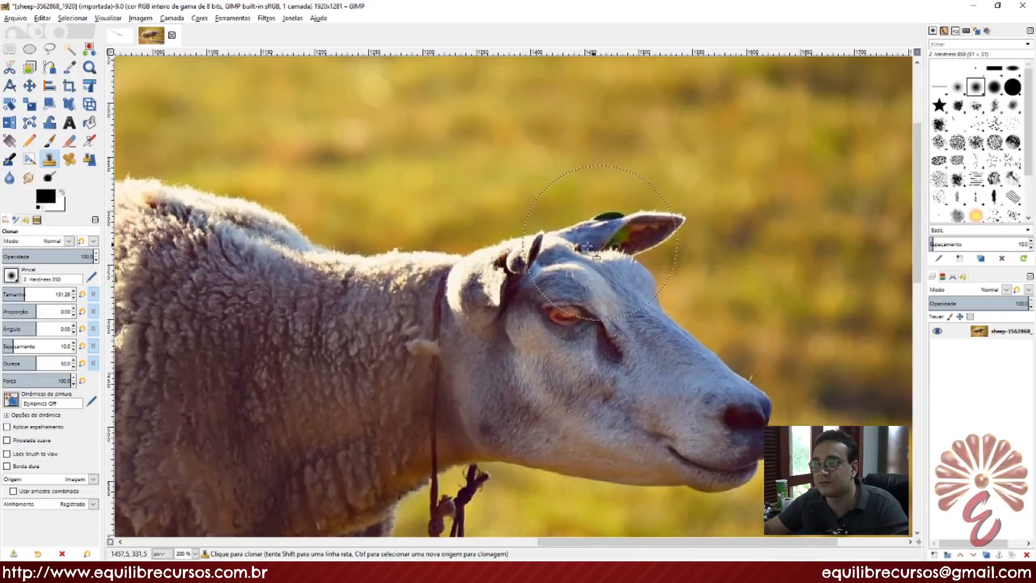
scroll(254, 323, left, 7)
scroll(253, 323, up, 2)
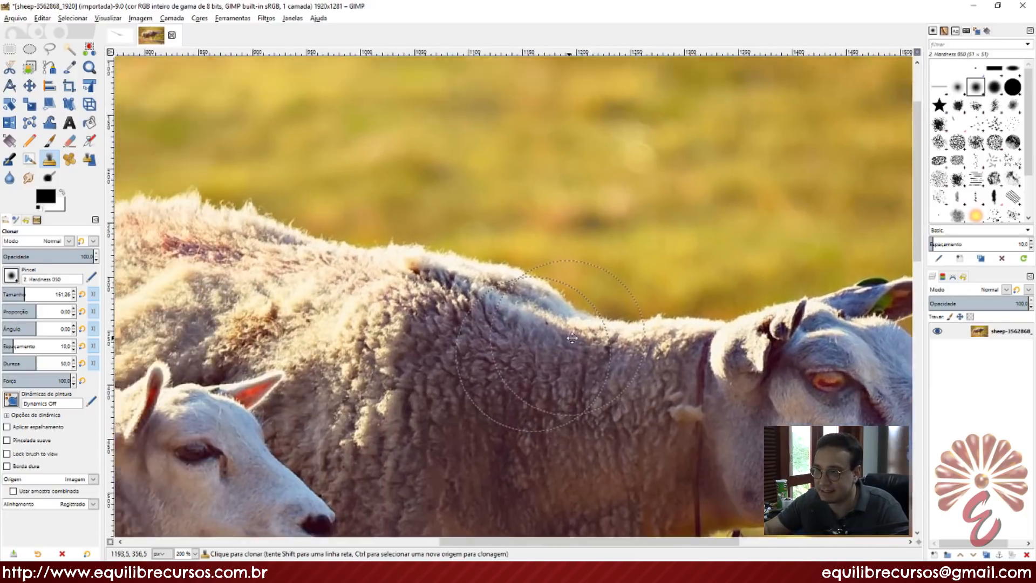
scroll(391, 283, down, 3)
scroll(392, 283, right, 6)
scroll(391, 283, up, 3)
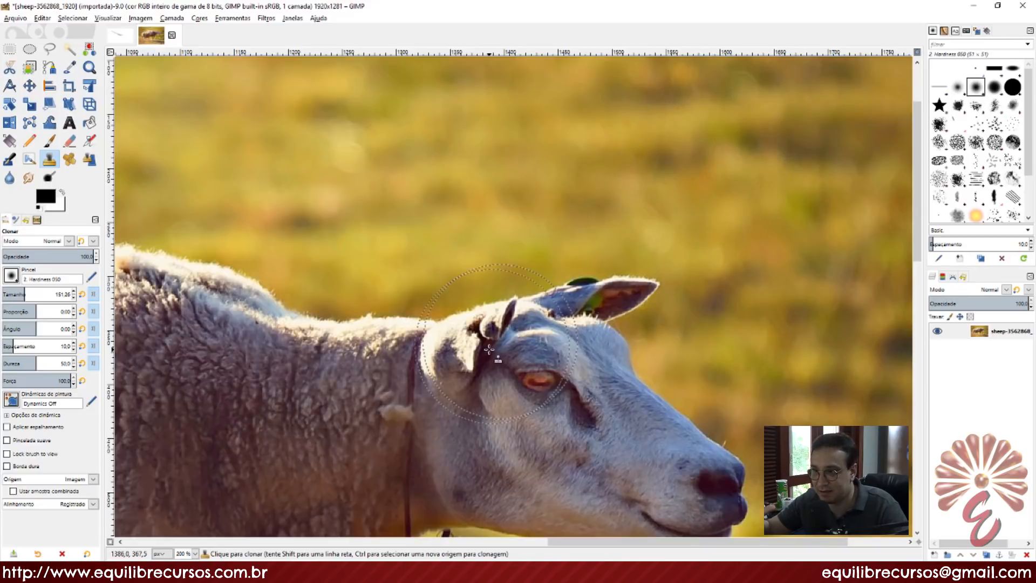
scroll(502, 359, right, 4)
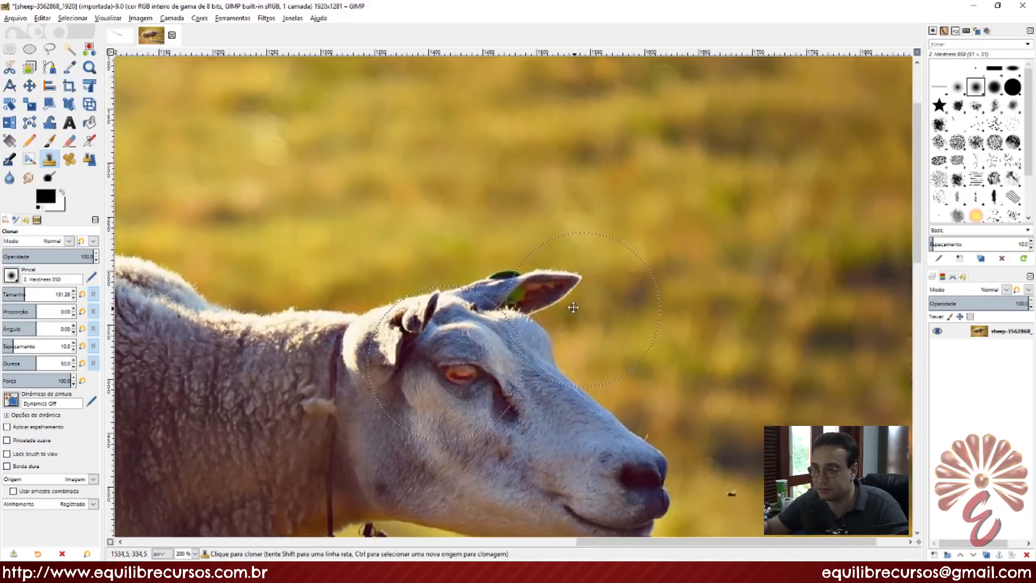
- Set the clone alignment to Fixo and sample the larger sheep's muzzle as the source
scroll(502, 360, down, 1)
click(74, 504)
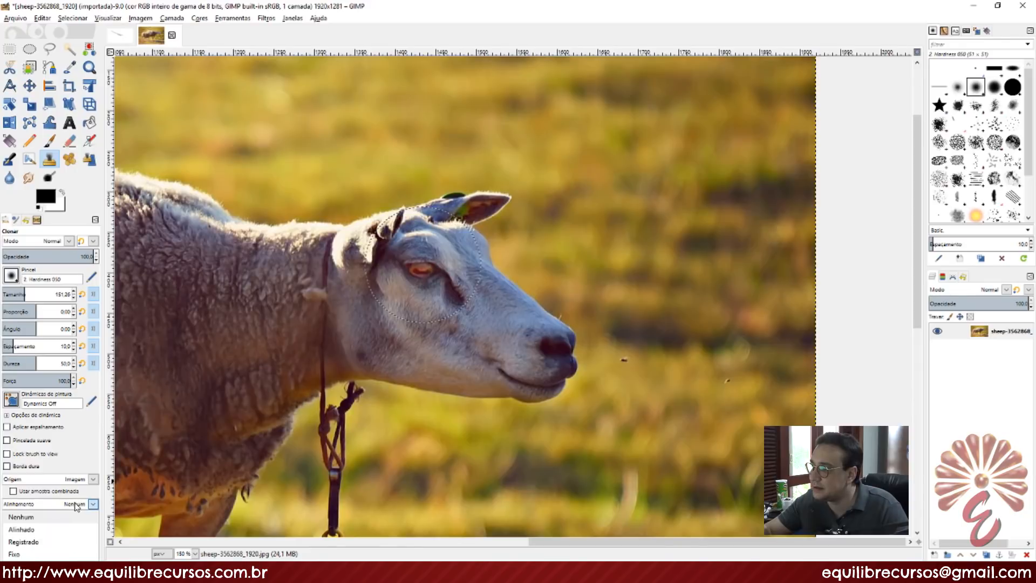
click(33, 553)
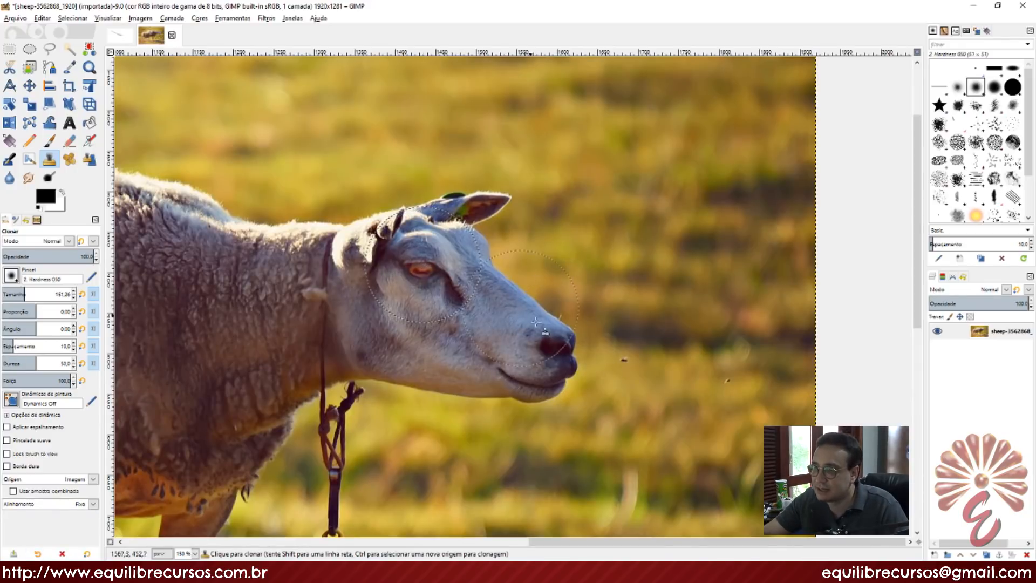
ctrl+click(543, 363)
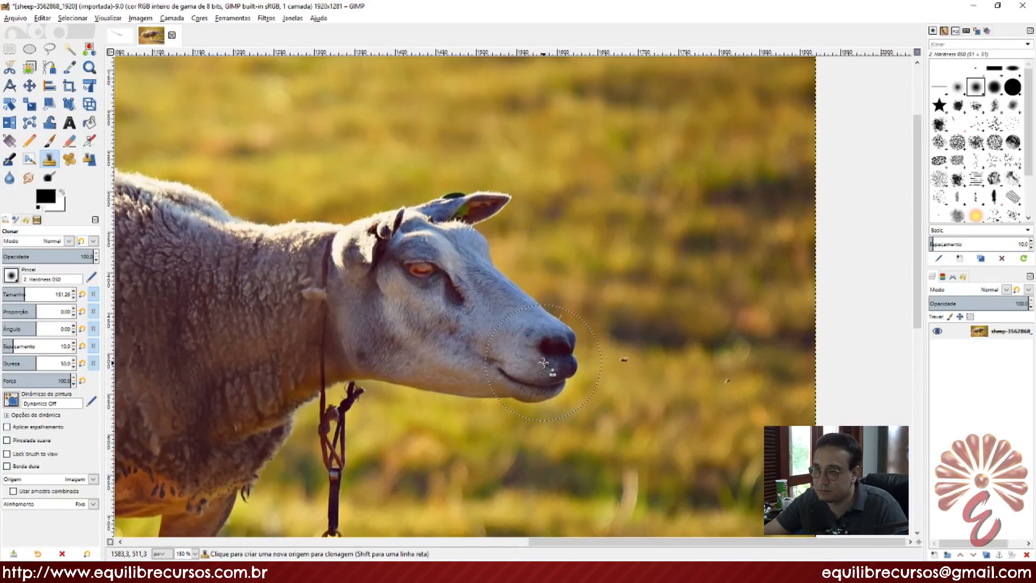
- Try painting looping fixed-source clone strokes of the muzzle across the grass above the larger sheep, and undo them
drag(559, 319, 556, 325)
mouse_move(522, 161)
mouse_down()
mouse_move(560, 157)
mouse_move(551, 192)
mouse_move(488, 199)
mouse_move(465, 155)
mouse_move(538, 113)
mouse_move(610, 167)
mouse_move(555, 250)
mouse_move(451, 210)
mouse_move(485, 140)
mouse_move(540, 150)
mouse_up()
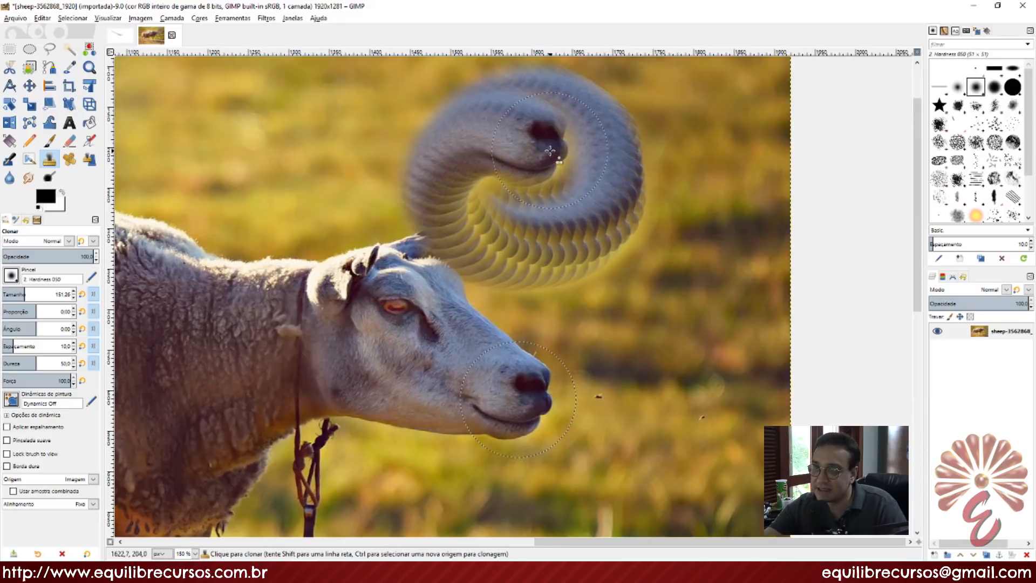
mouse_move(575, 163)
mouse_down()
mouse_move(479, 248)
mouse_move(474, 136)
mouse_move(616, 164)
mouse_move(510, 241)
mouse_move(511, 143)
mouse_move(614, 169)
mouse_move(511, 235)
mouse_move(505, 146)
mouse_move(606, 211)
mouse_move(418, 211)
mouse_move(449, 232)
mouse_move(206, 161)
mouse_move(265, 111)
mouse_move(468, 92)
mouse_move(670, 97)
mouse_move(718, 245)
mouse_move(270, 186)
mouse_move(454, 132)
mouse_move(667, 160)
mouse_move(564, 229)
mouse_move(460, 209)
mouse_up()
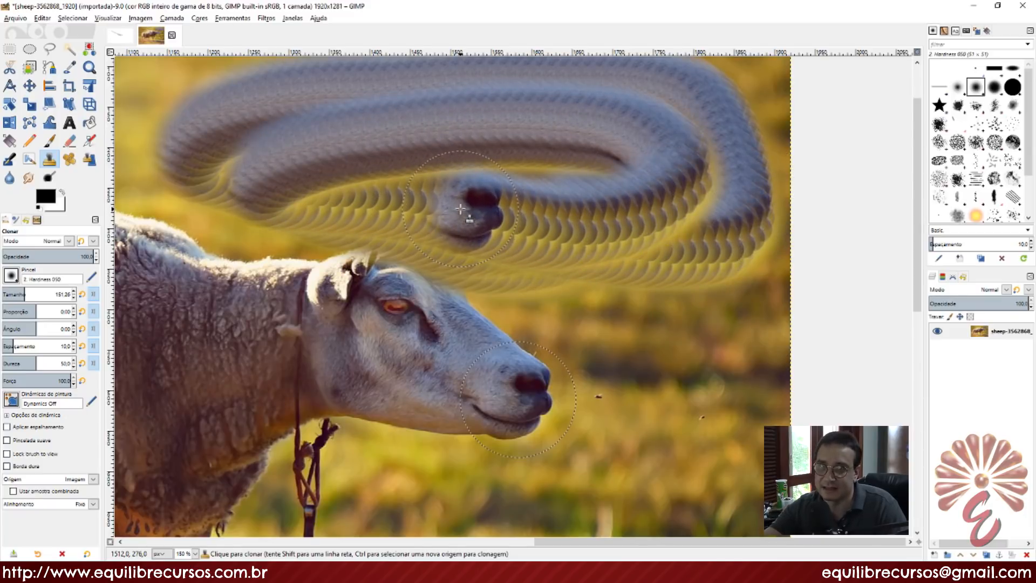
key(ctrl+z)
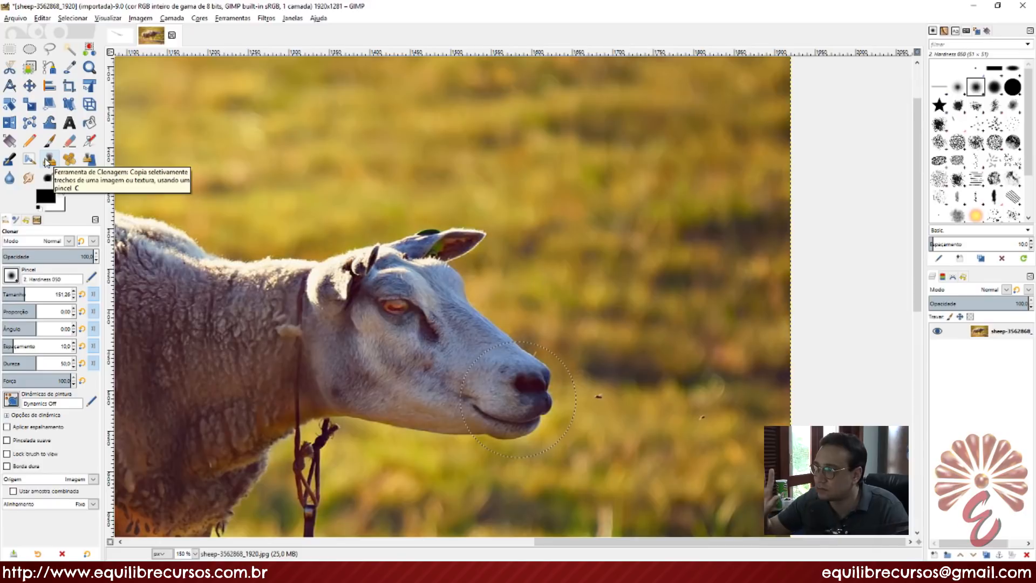
- Compare the options of the Clone and Heal (Restaurar) tools, leaving the Heal tool active
click(69, 162)
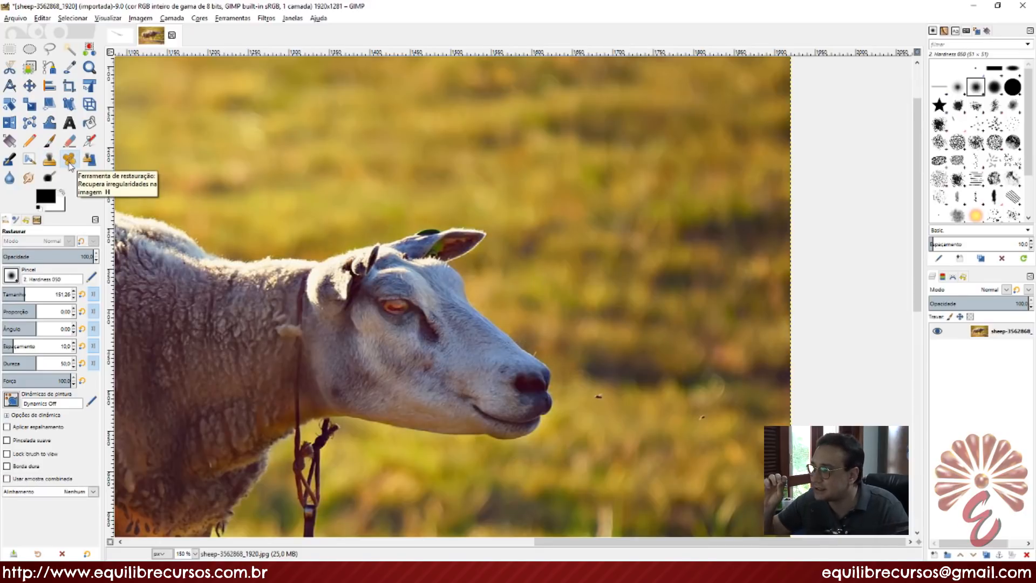
click(68, 161)
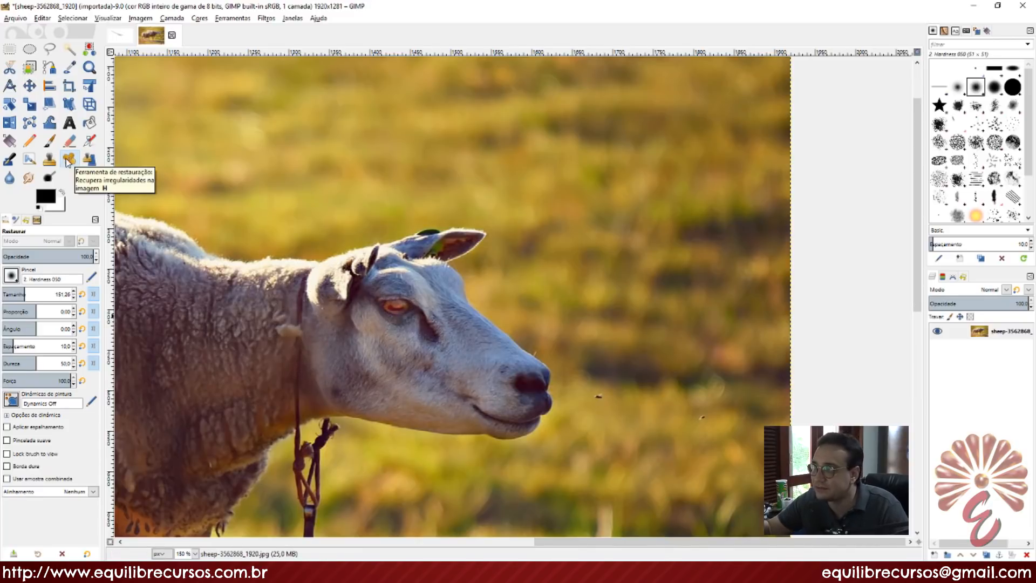
key(c)
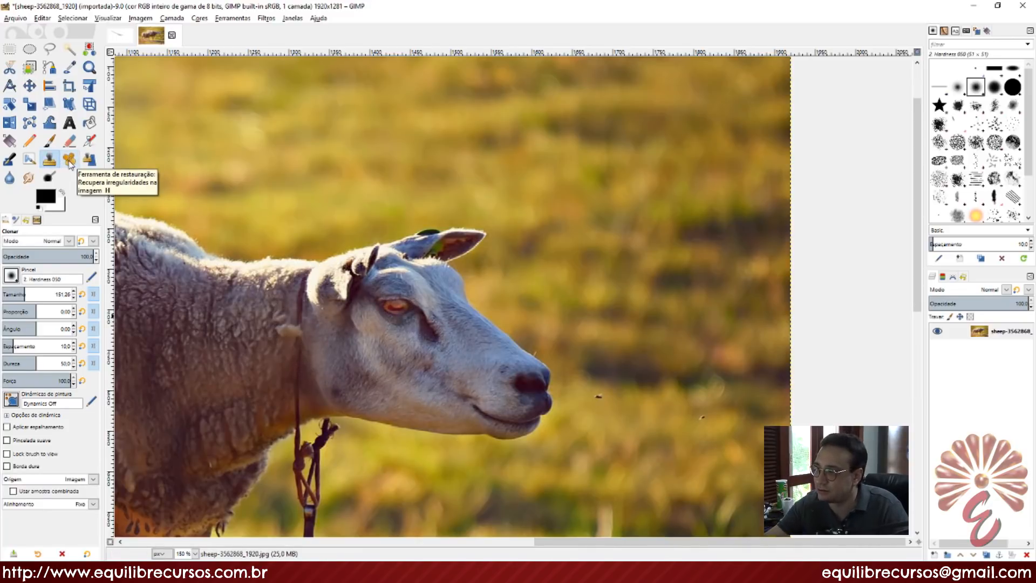
click(69, 160)
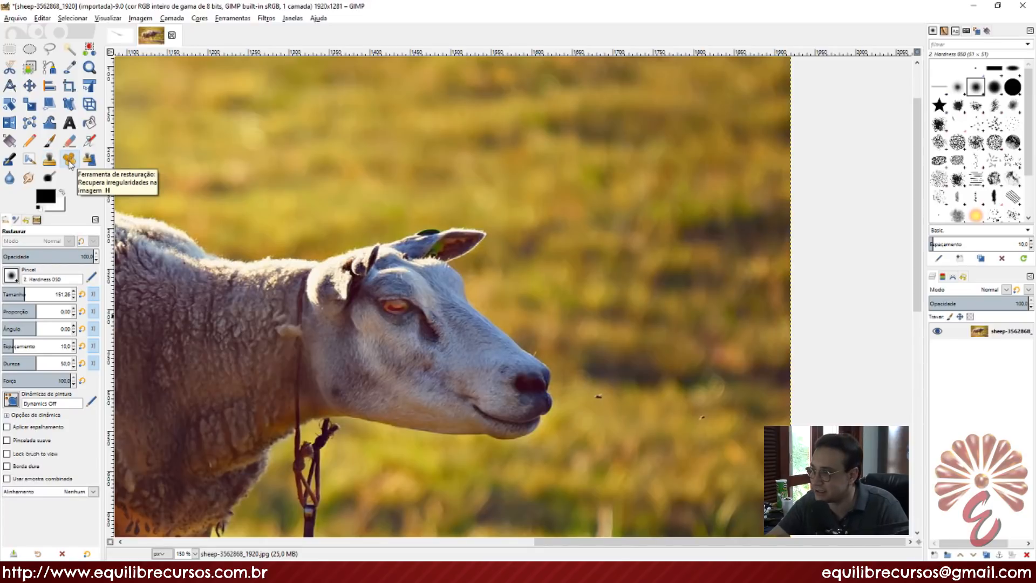
click(51, 163)
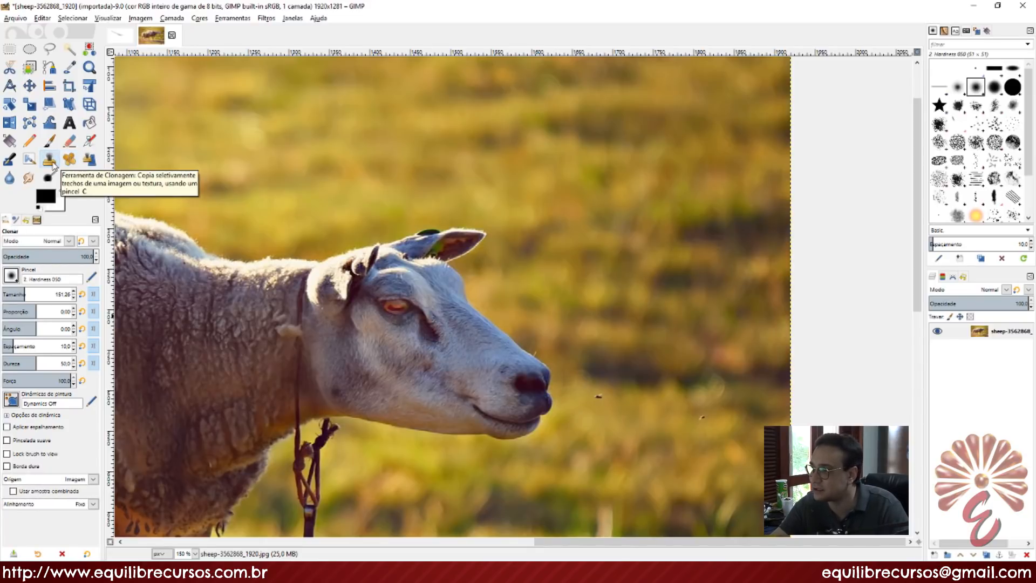
click(69, 160)
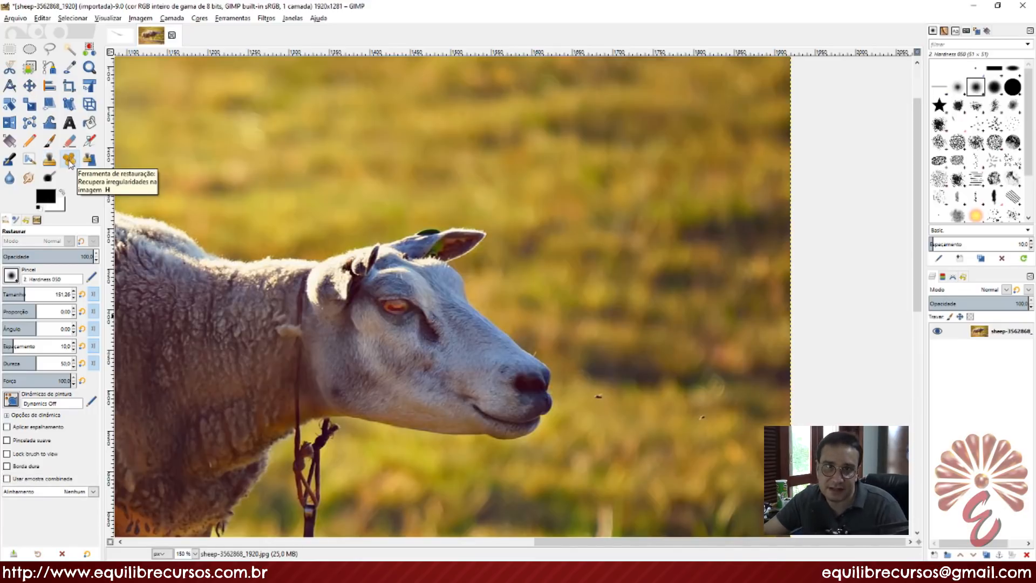
- Review the Heal tool's alignment choices, leaving Nenhum selected
scroll(454, 324, up, 1)
drag(430, 371, 452, 363)
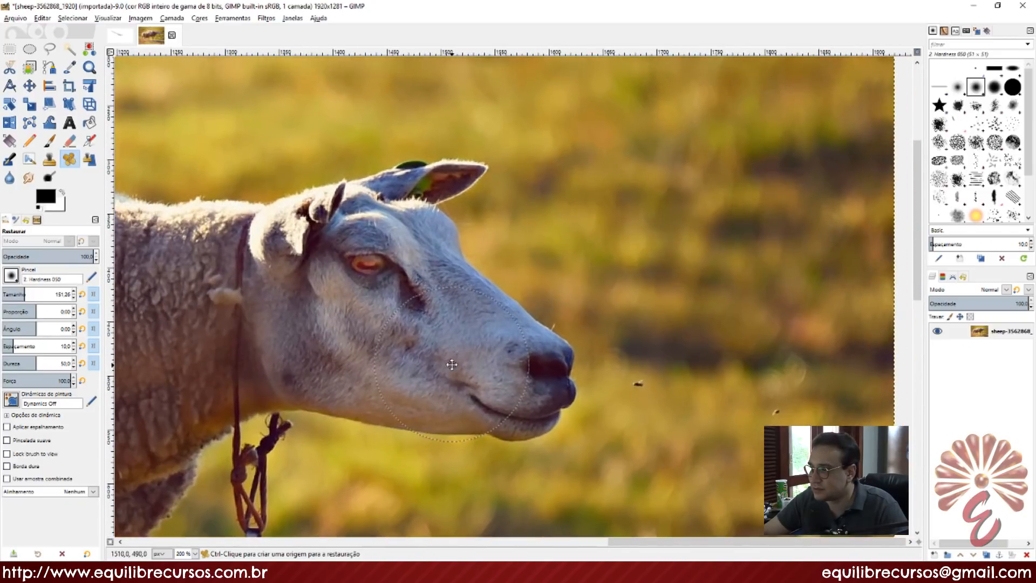
click(78, 492)
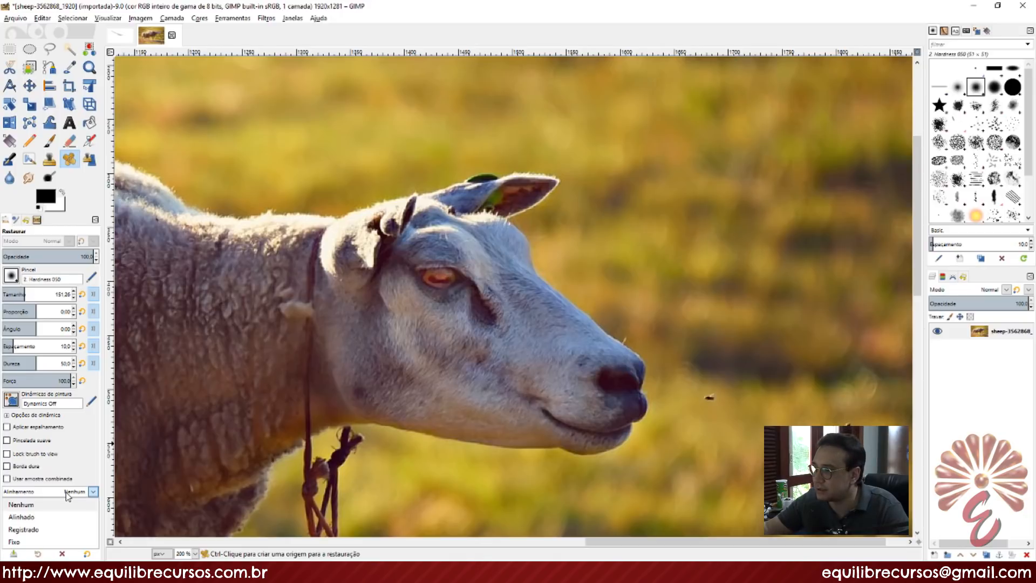
click(570, 374)
drag(561, 386, 573, 374)
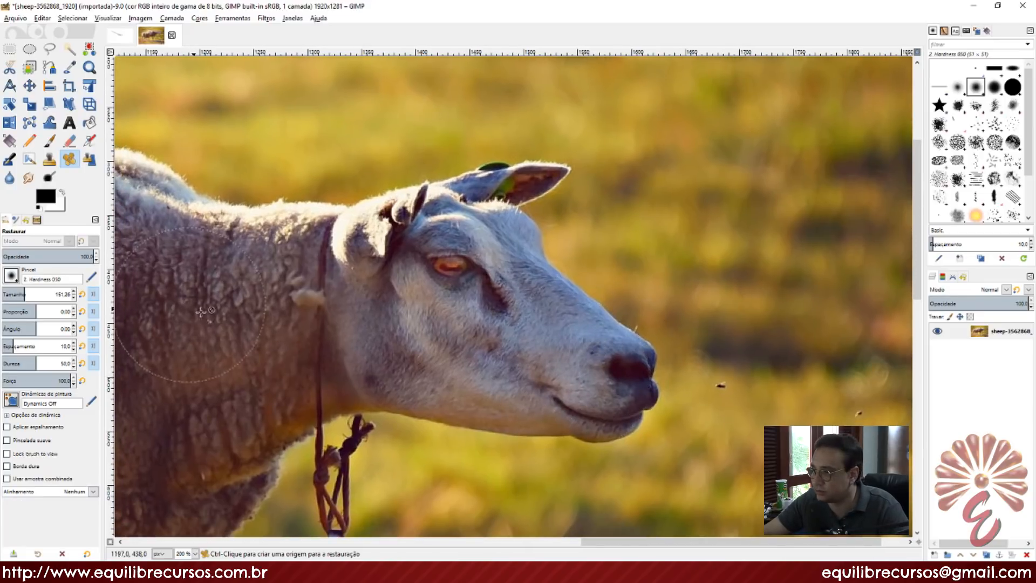
- Reduce the Heal tool's brush size to 81,08 for the small insects in front of the larger sheep's muzzle
drag(23, 293, 17, 293)
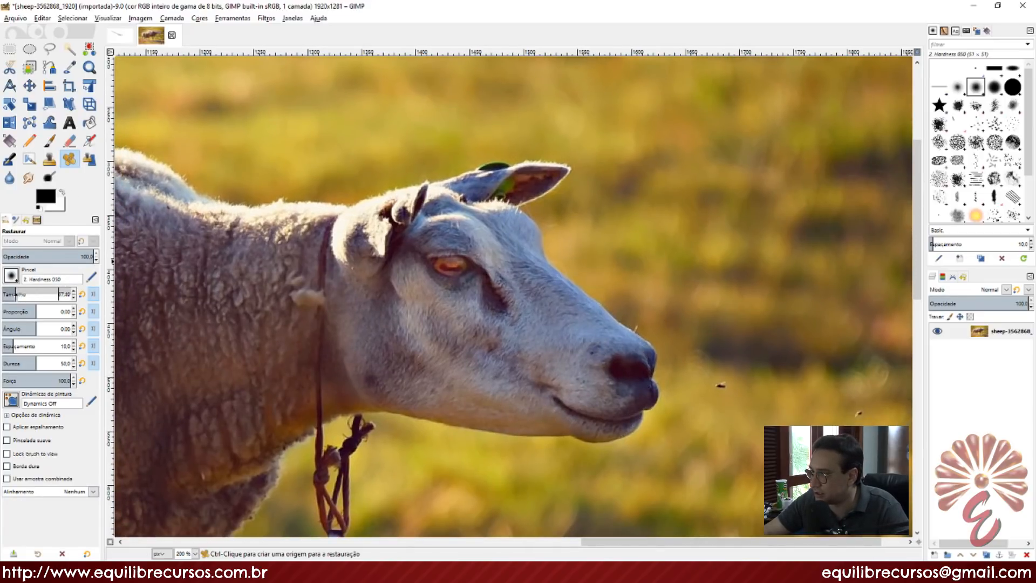
scroll(605, 365, up, 4)
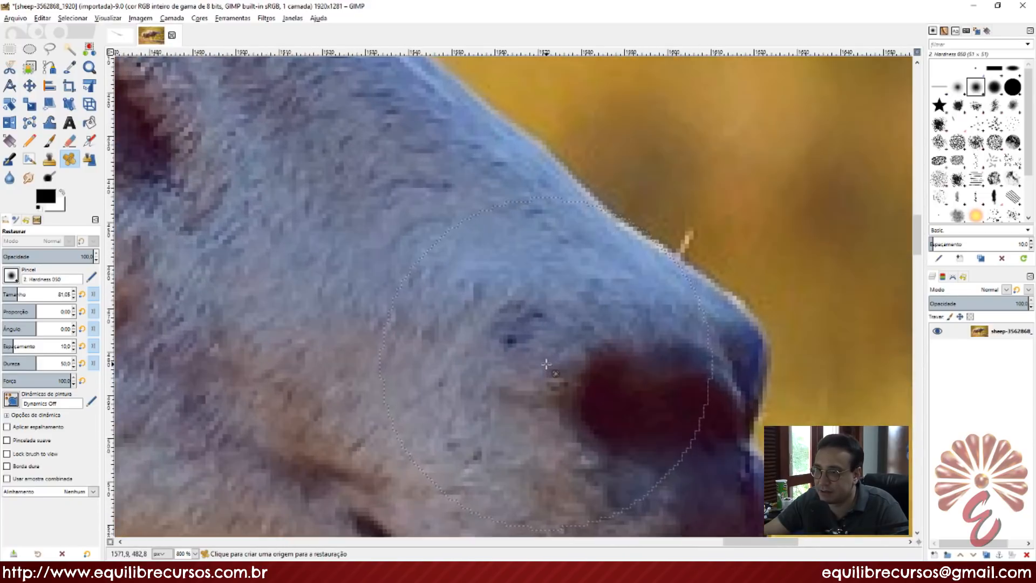
scroll(546, 365, down, 1)
drag(581, 370, 450, 308)
drag(613, 363, 370, 291)
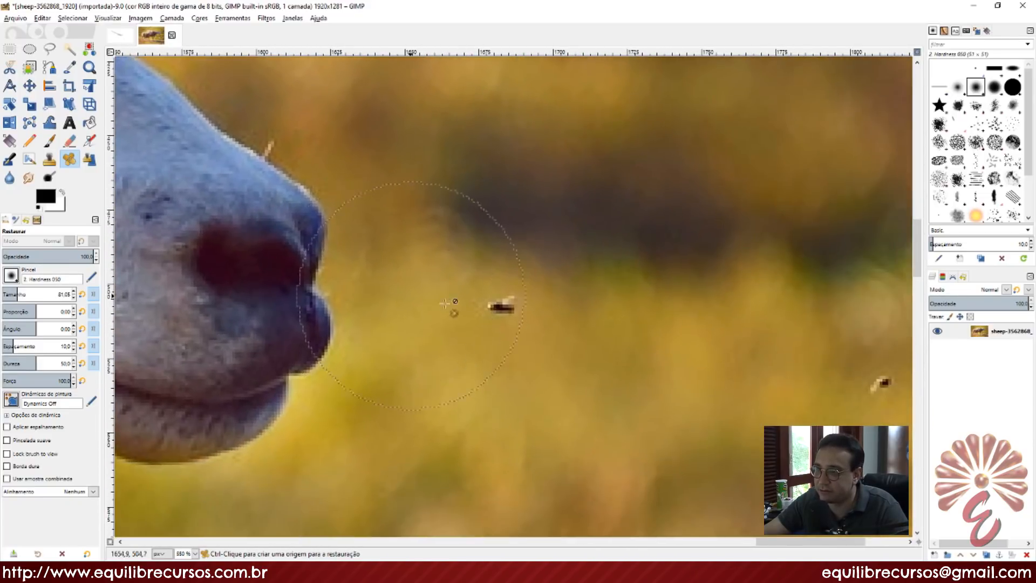
scroll(543, 293, down, 5)
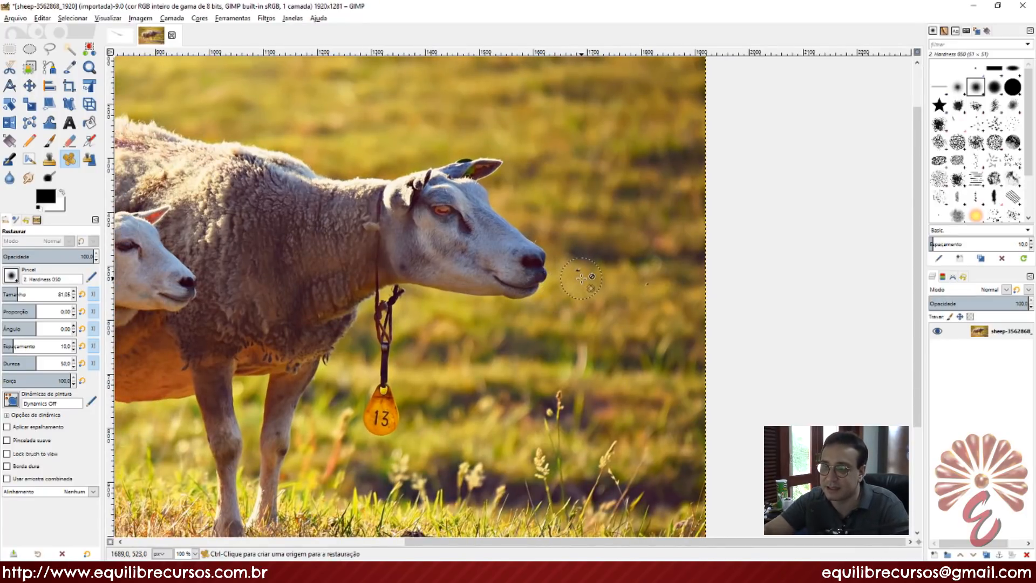
- Heal away the two small insects in front of the larger sheep's muzzle, sampling the clean grass between them
scroll(582, 278, up, 4)
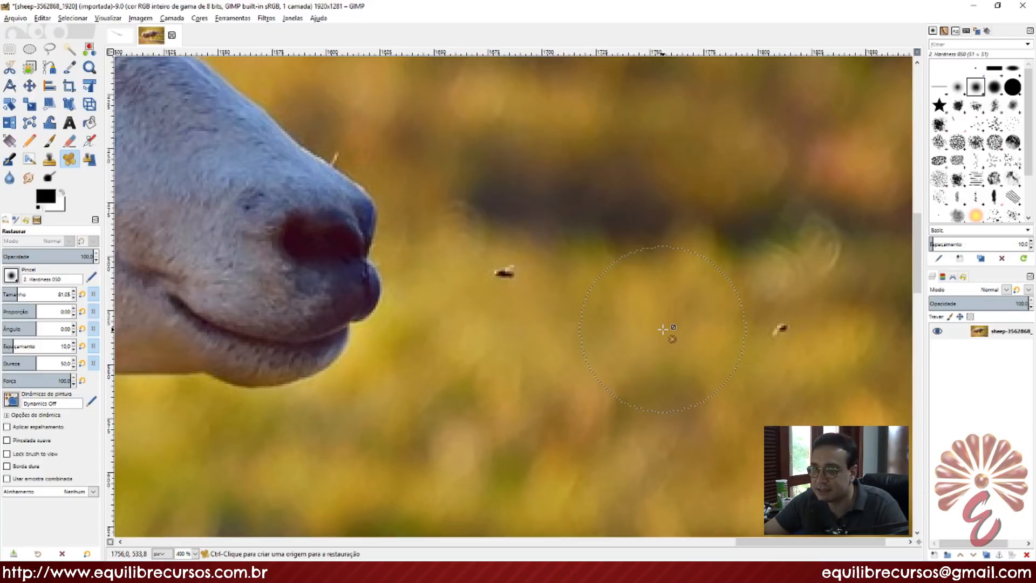
key(ctrl)
ctrl+click(663, 329)
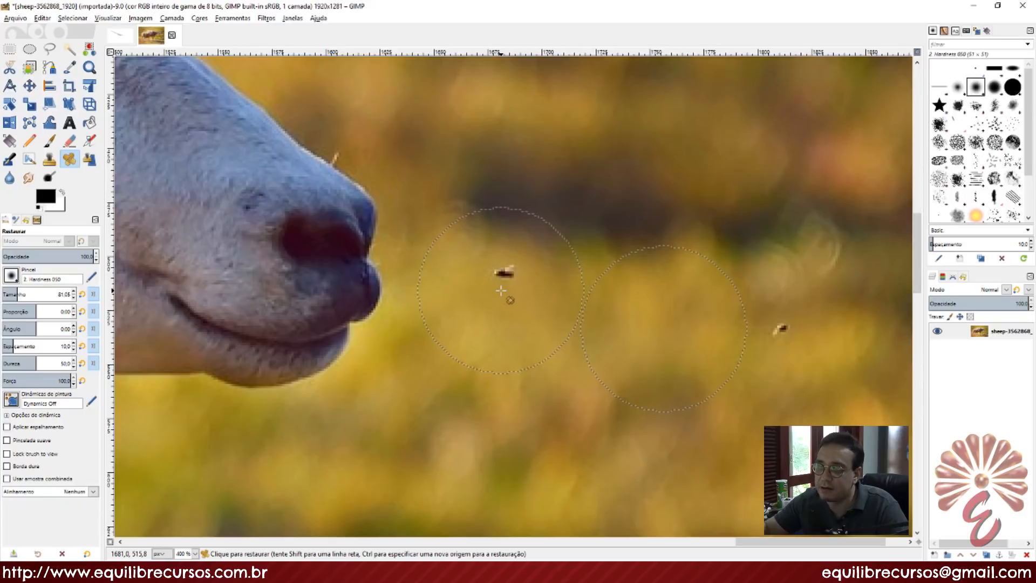
click(506, 272)
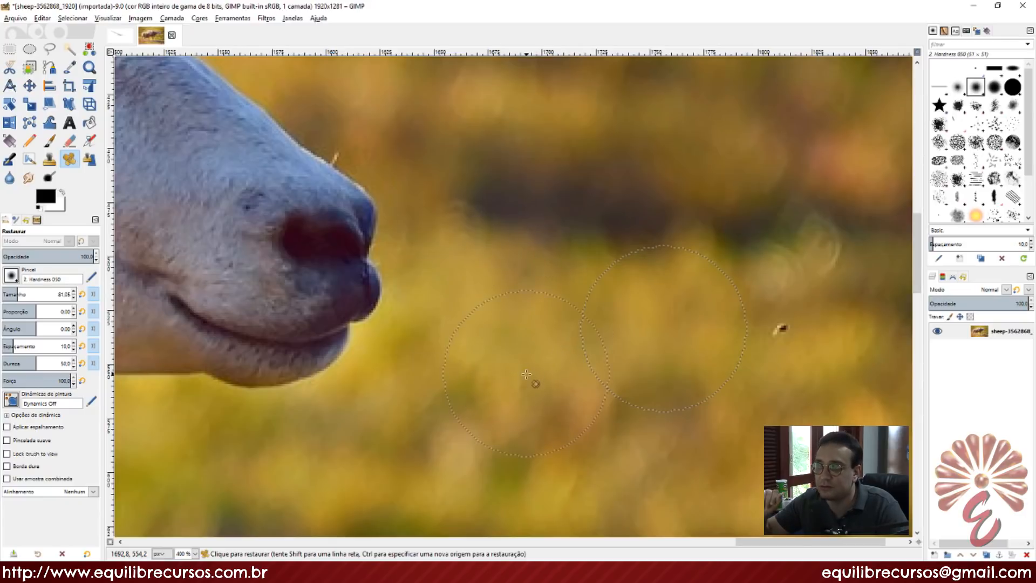
click(789, 342)
scroll(629, 387, down, 3)
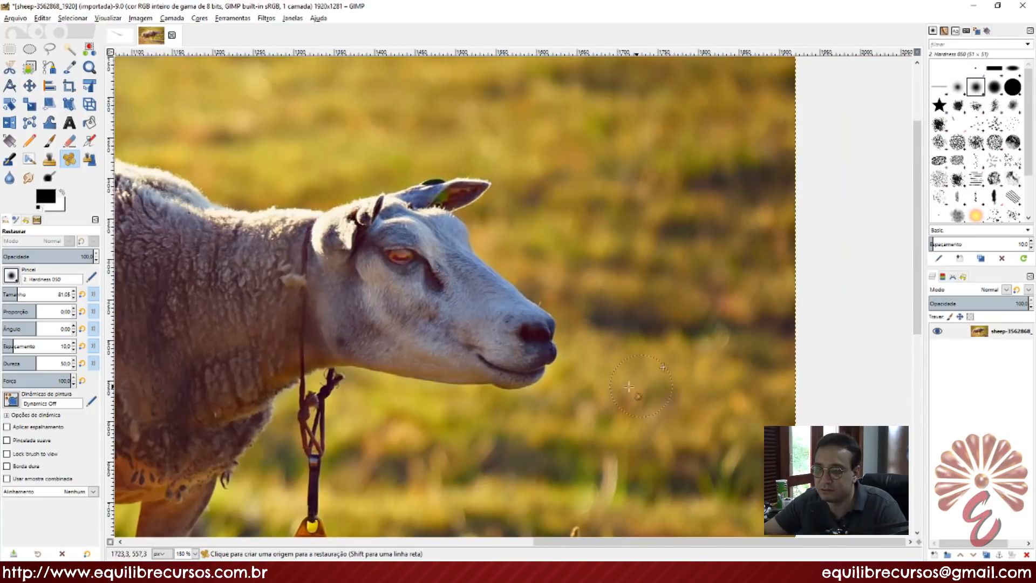
scroll(629, 387, down, 1)
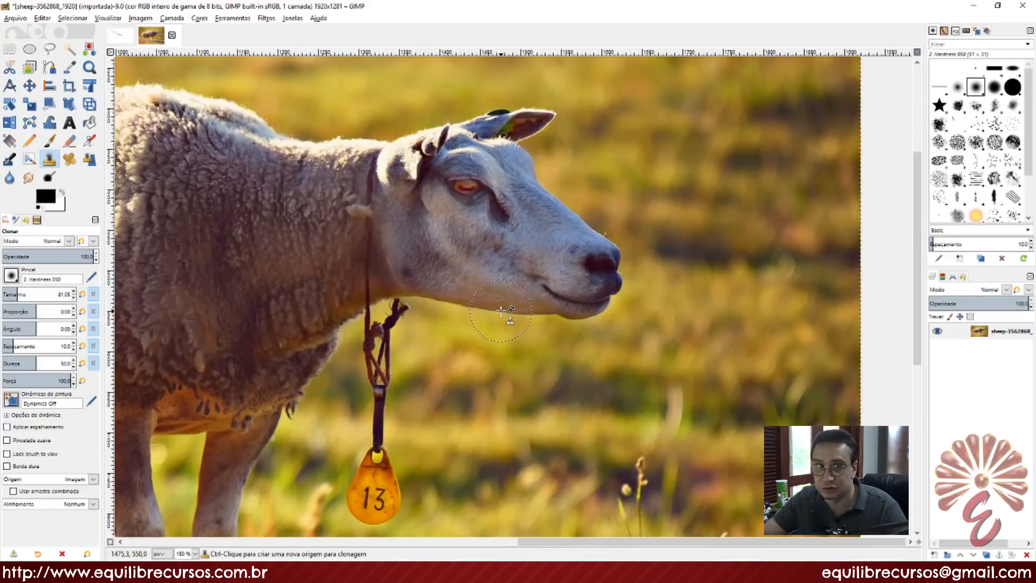
- Try cloning a patch of the larger sheep's cheek onto the grass below its jaw
scroll(501, 310, up, 3)
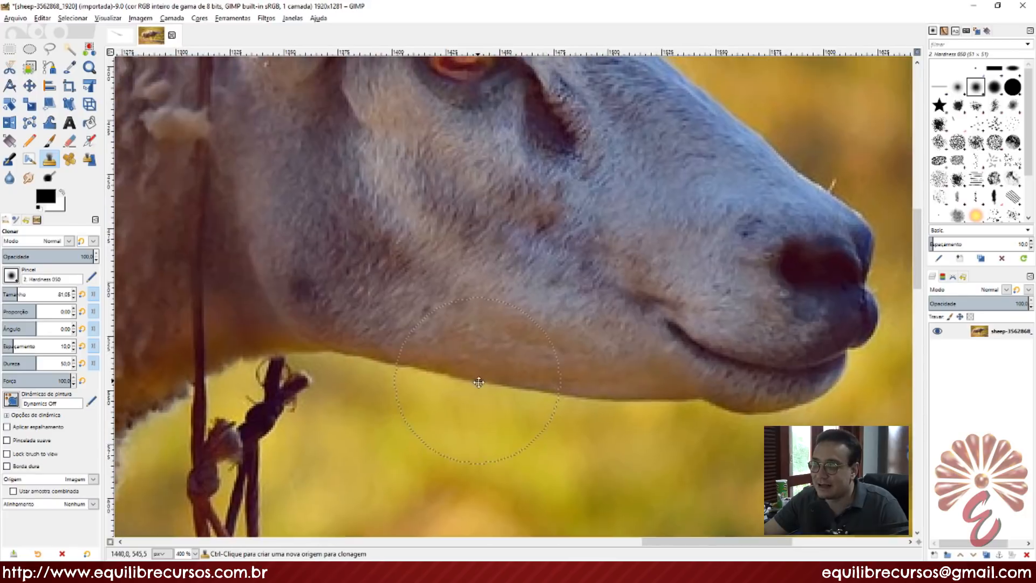
drag(479, 382, 483, 387)
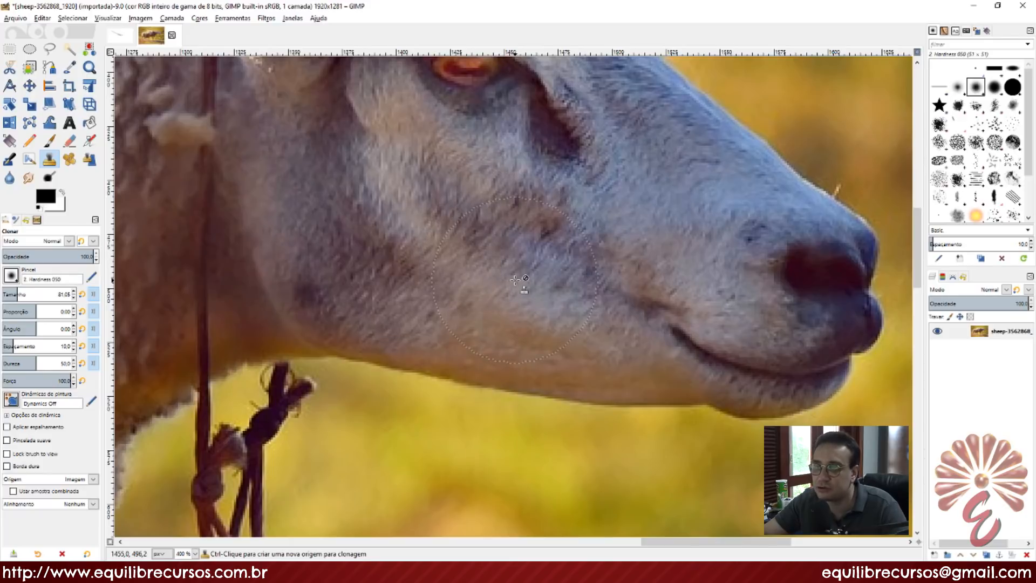
scroll(507, 276, down, 1)
ctrl+click(475, 267)
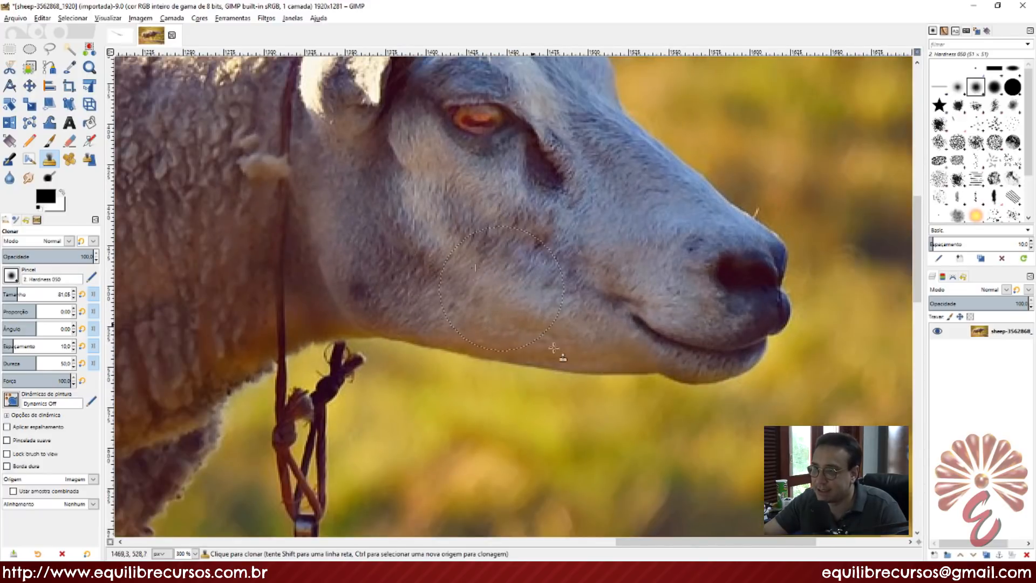
drag(562, 356, 497, 226)
click(405, 341)
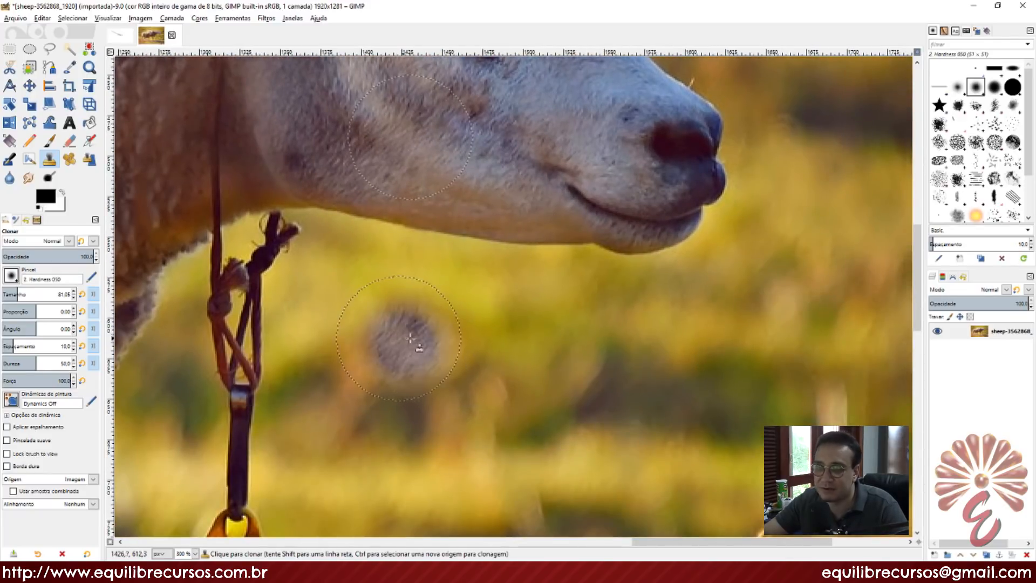
scroll(406, 341, up, 1)
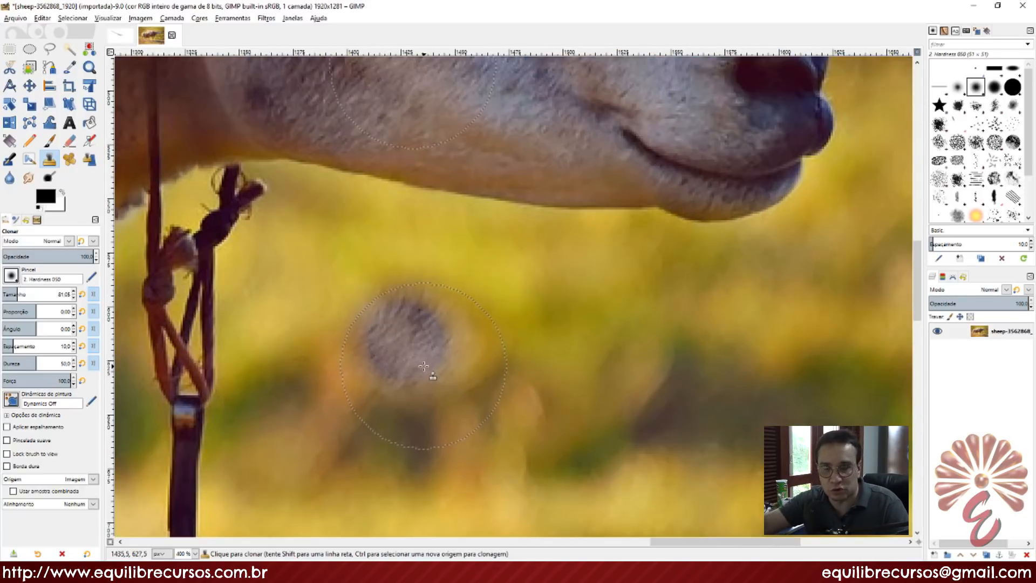
- Try the Heal tool with the same cheek source on the grass beside the cloned patch, for comparison
key(h)
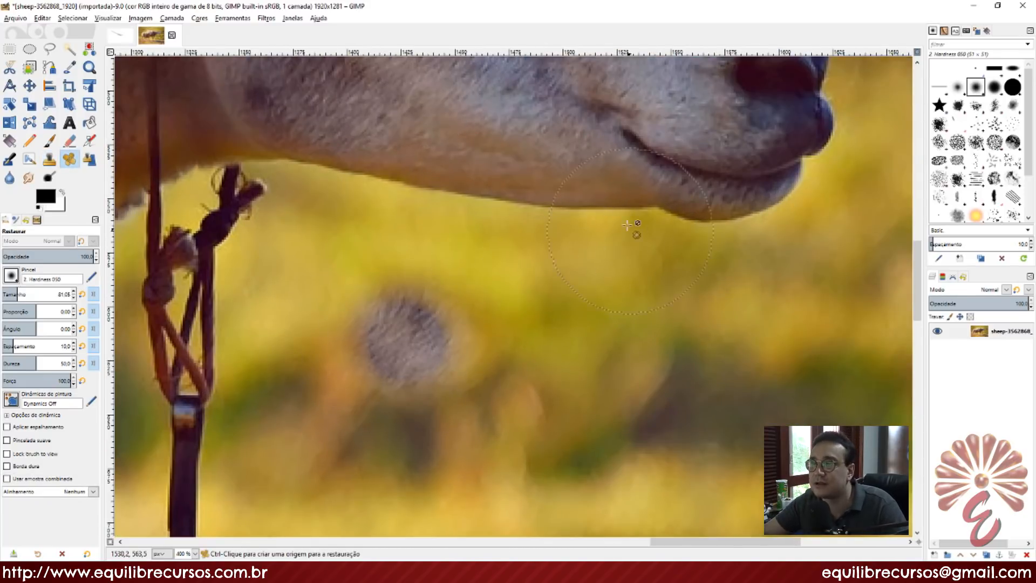
drag(432, 102, 416, 166)
ctrl+click(400, 142)
drag(591, 319, 546, 204)
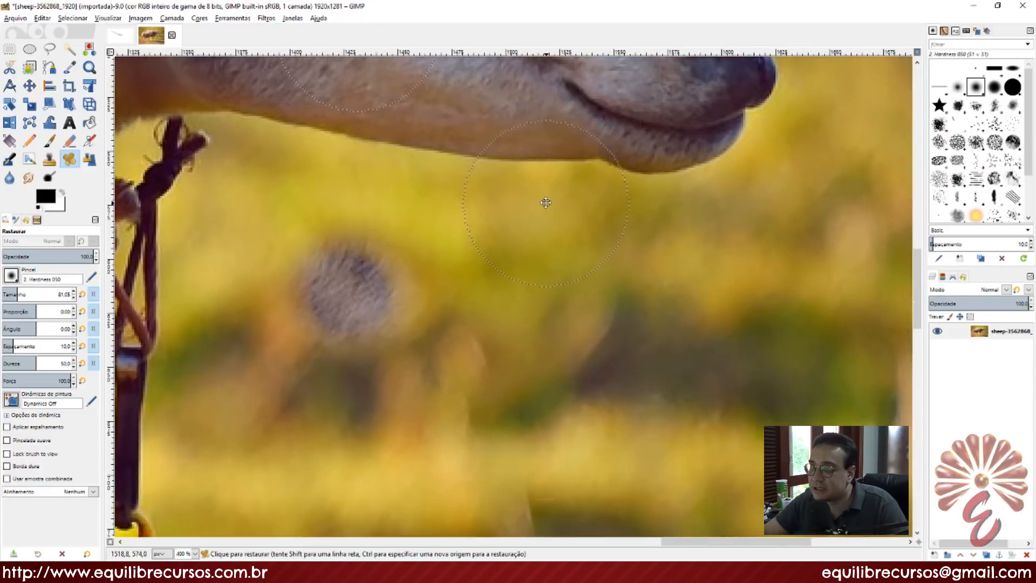
click(550, 310)
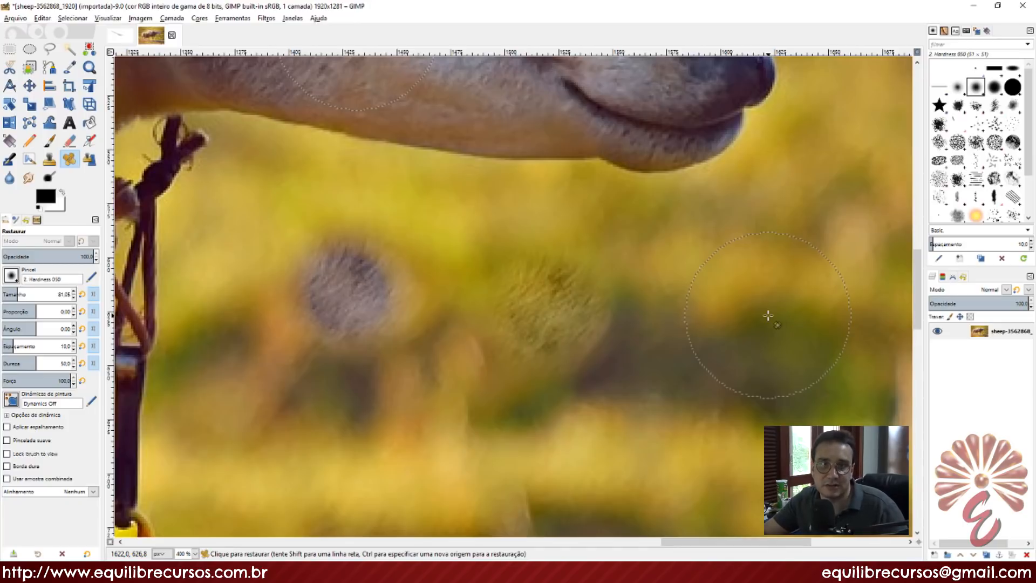
- Switch to the Clonagem em perspectiva tool in Modificar plano de perspectiva mode, with the whole photo in view
scroll(768, 316, down, 5)
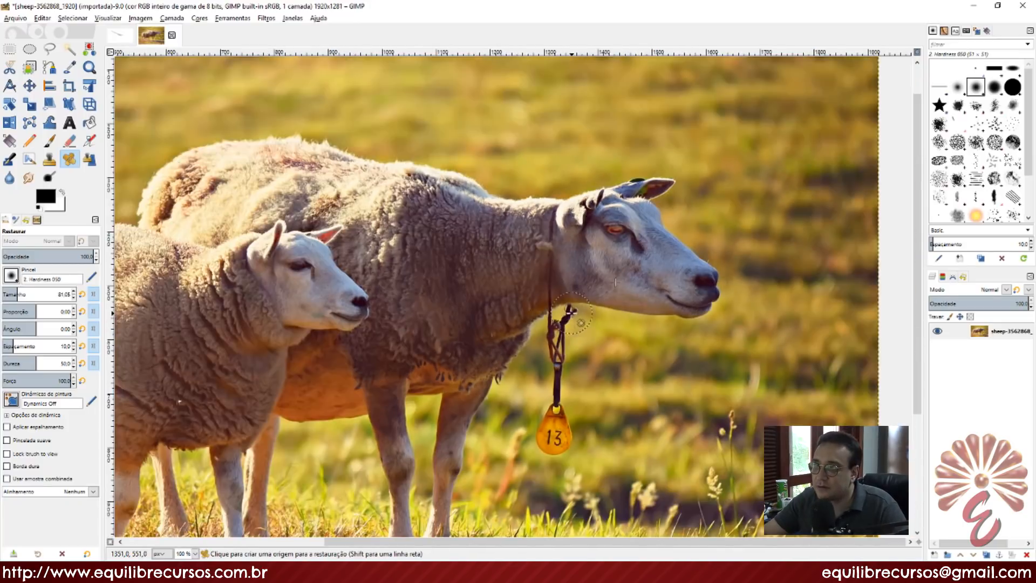
drag(535, 326, 619, 270)
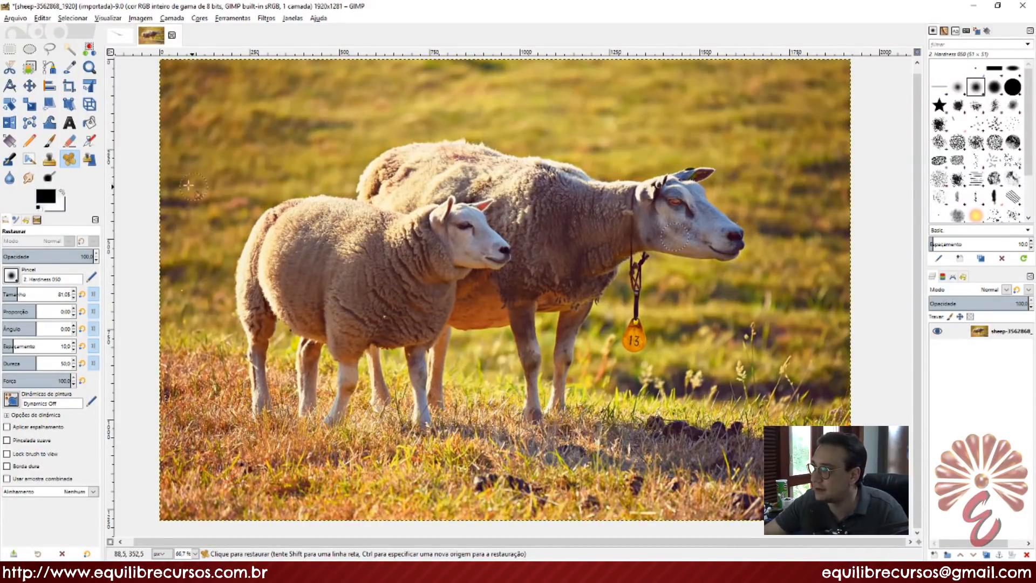
click(89, 161)
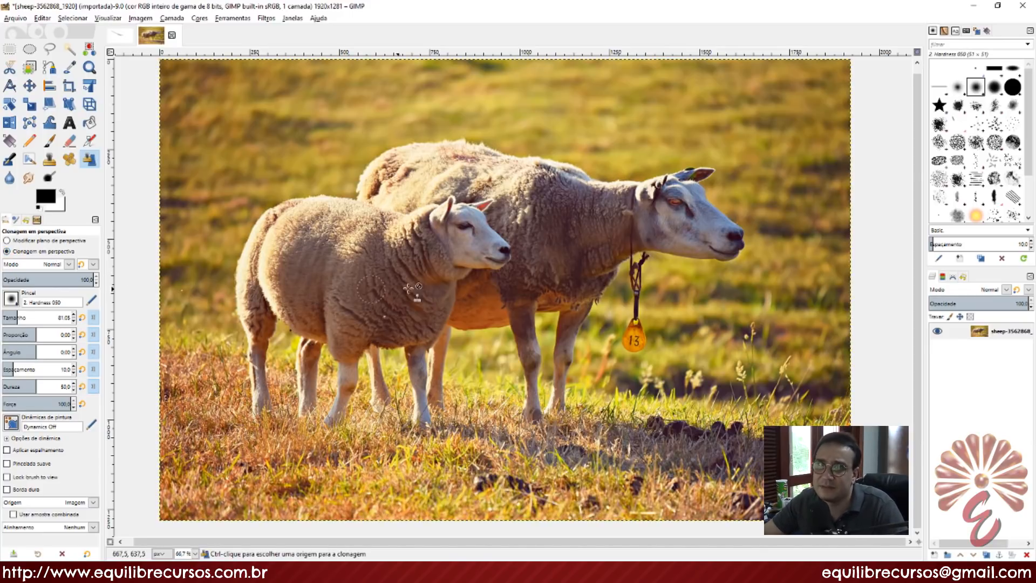
scroll(466, 292, down, 1)
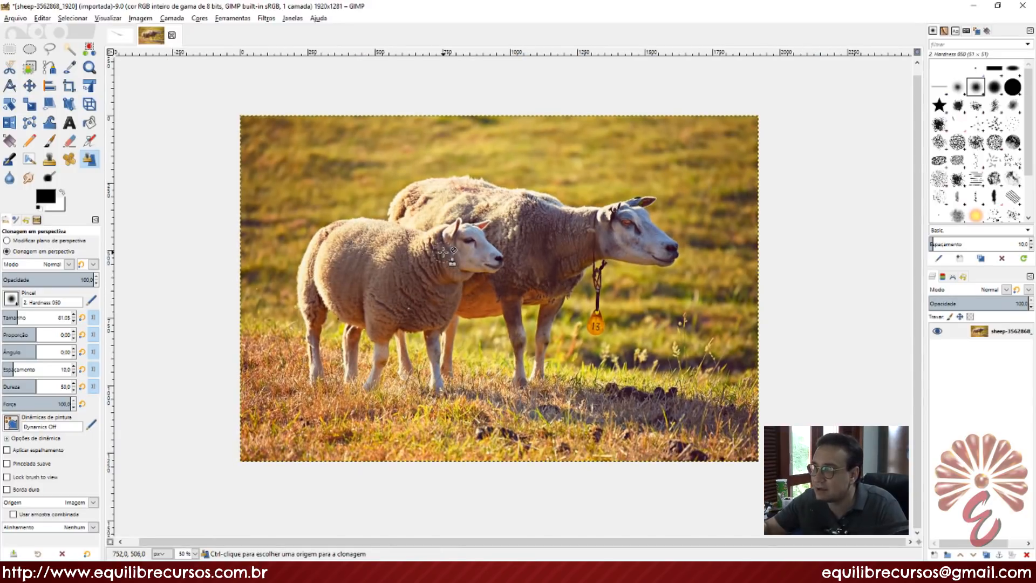
click(36, 241)
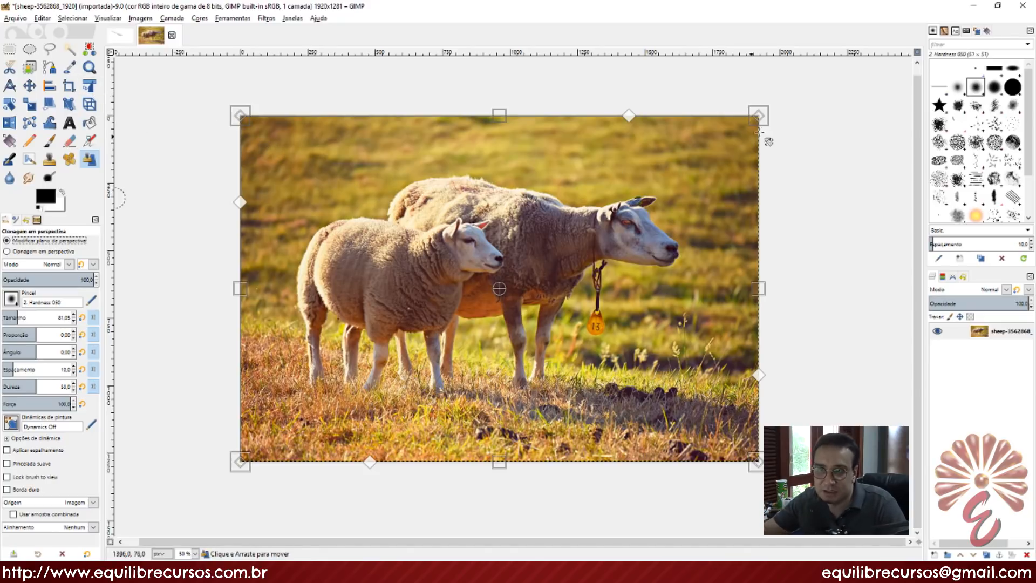
- Try reshaping the perspective plane with its corner and shear handles, and restore the original rectangle
mouse_move(747, 126)
mouse_down()
mouse_move(693, 155)
mouse_move(704, 162)
mouse_move(669, 152)
mouse_move(679, 152)
mouse_move(643, 182)
mouse_move(733, 141)
mouse_move(557, 201)
mouse_move(648, 152)
mouse_move(586, 203)
mouse_move(672, 174)
mouse_up()
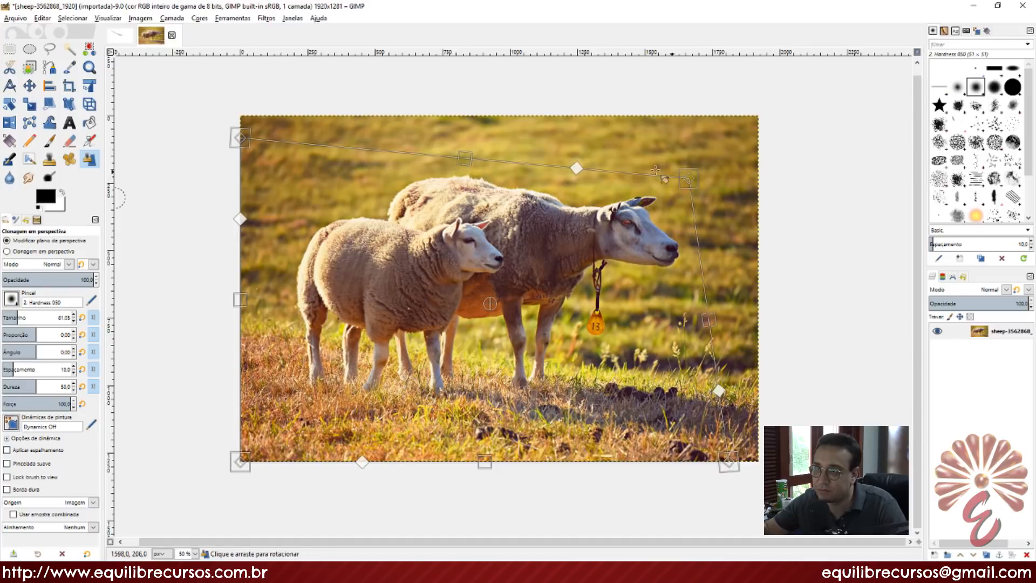
drag(576, 169, 683, 148)
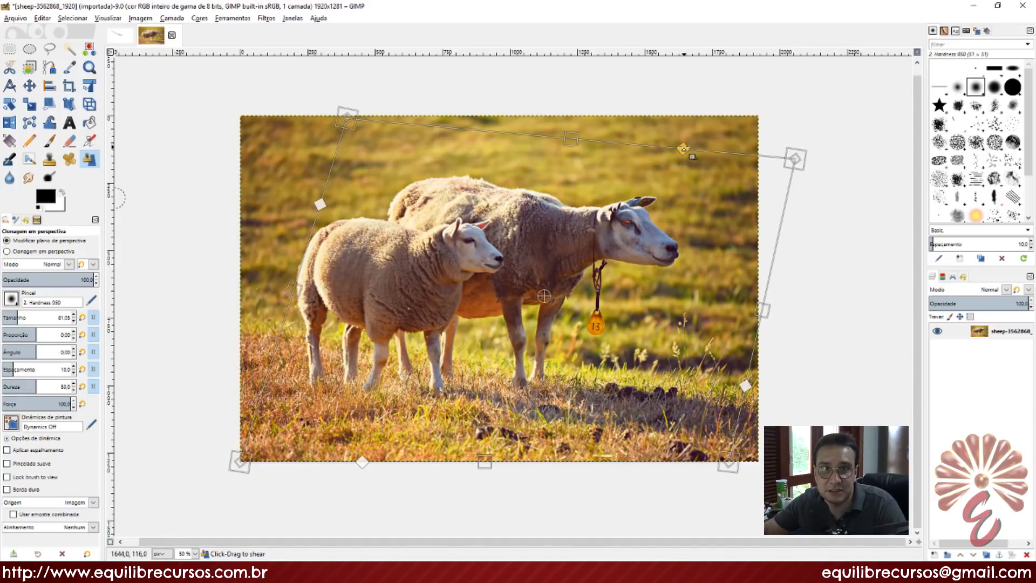
click(17, 253)
click(23, 242)
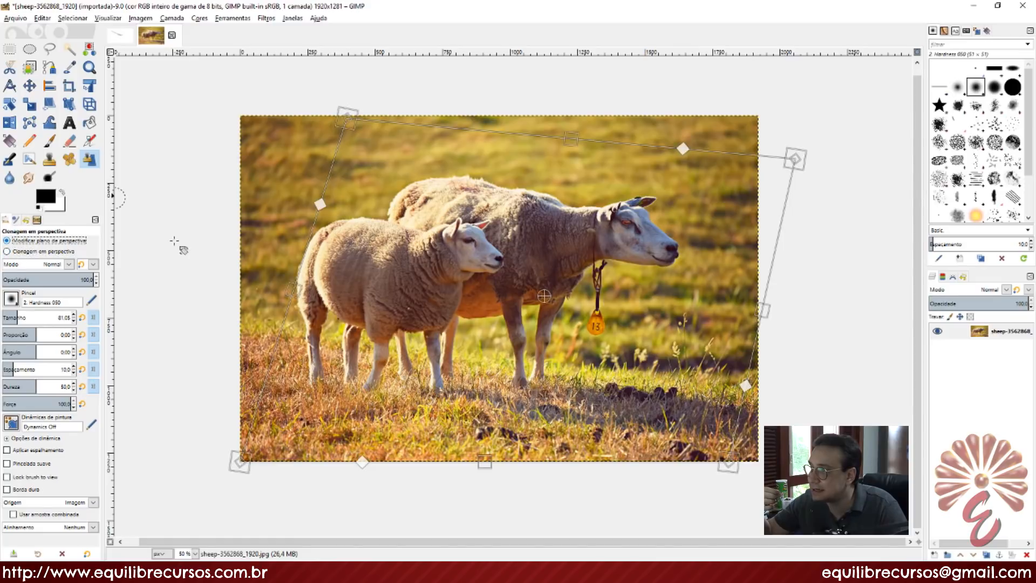
click(377, 174)
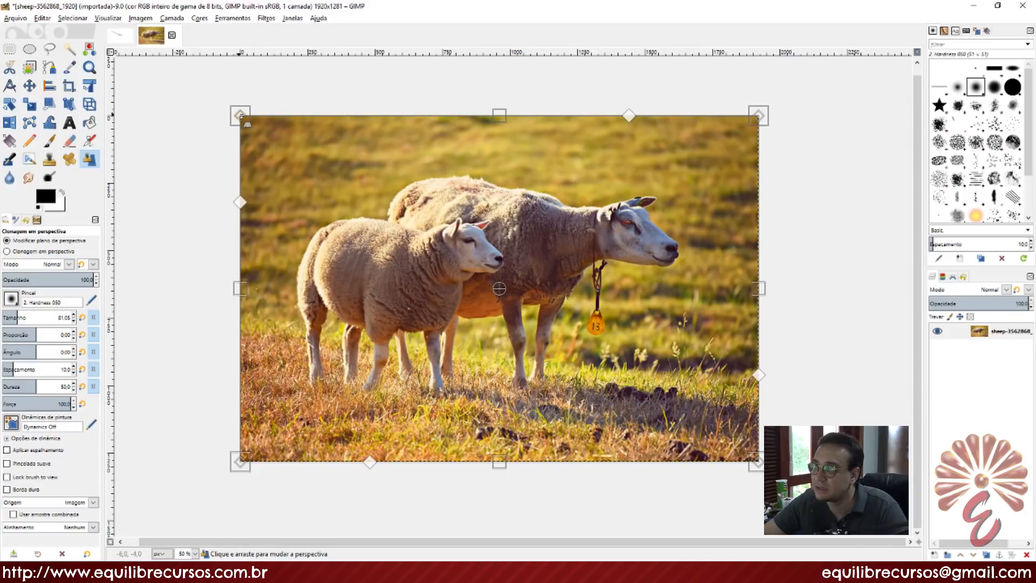
- Shape the perspective plane into a trapezoid by moving both upper corners down and inward, just above the sheep's backs
drag(239, 115, 289, 164)
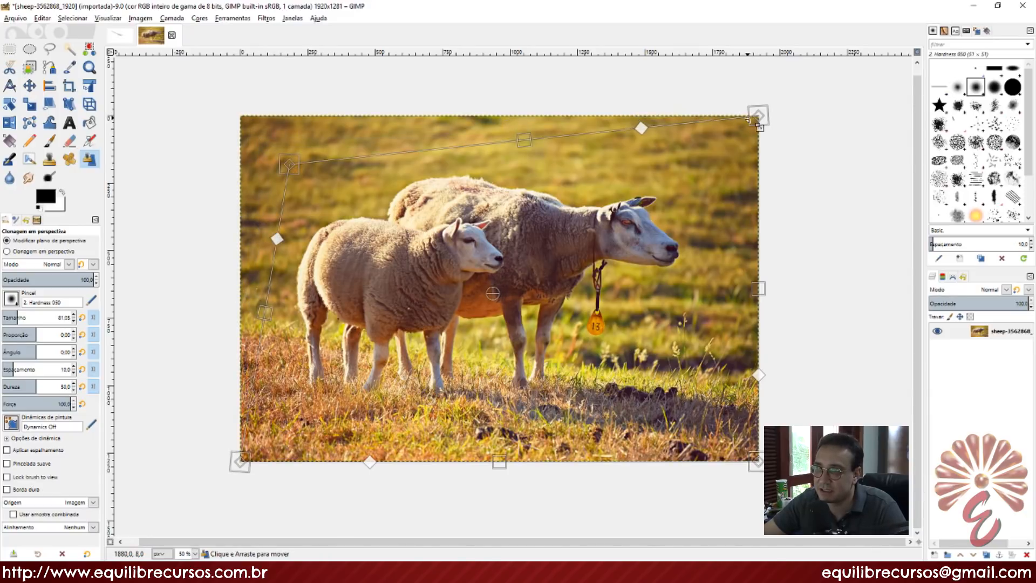
drag(758, 116, 593, 167)
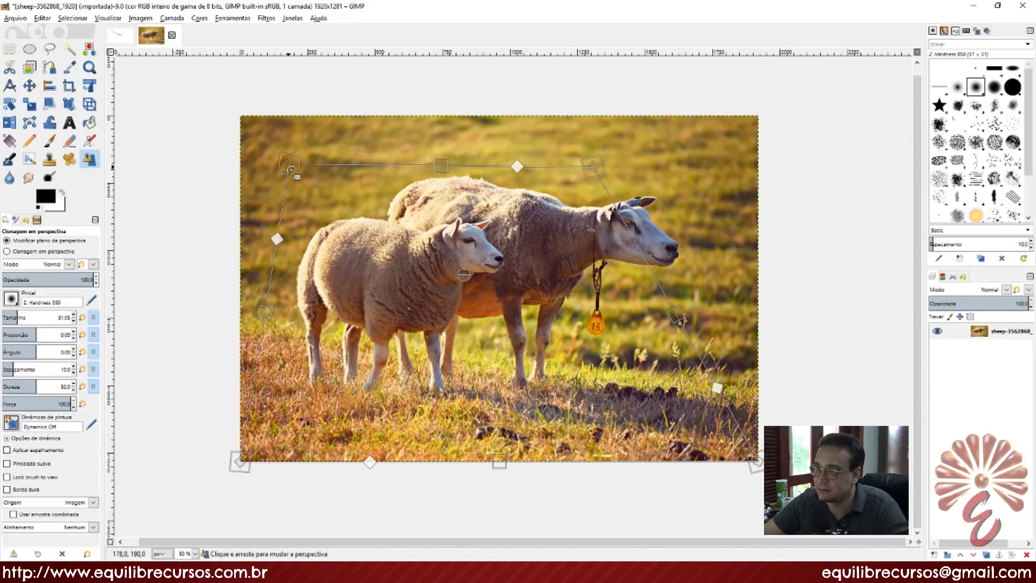
drag(291, 166, 382, 167)
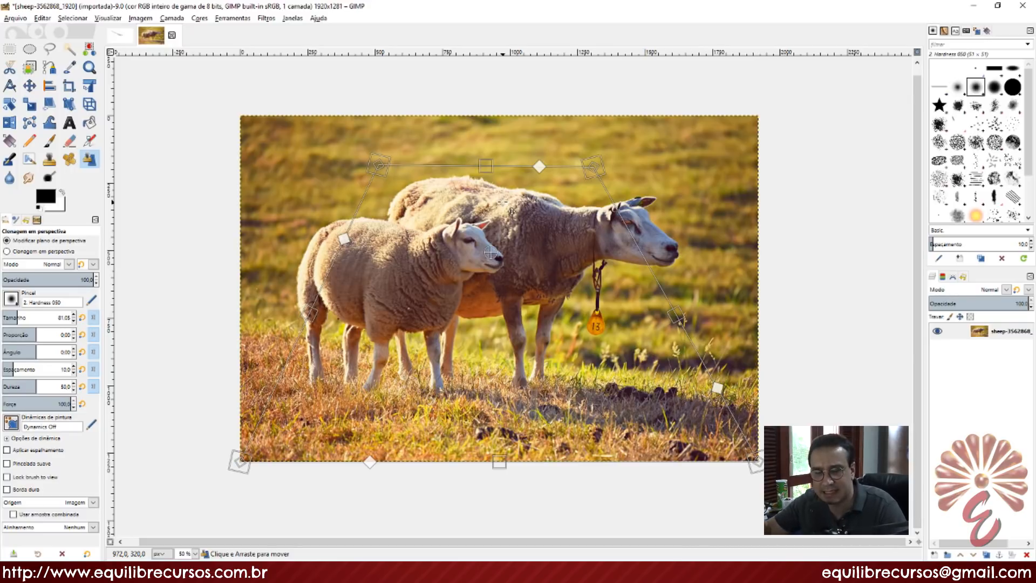
drag(499, 209, 515, 193)
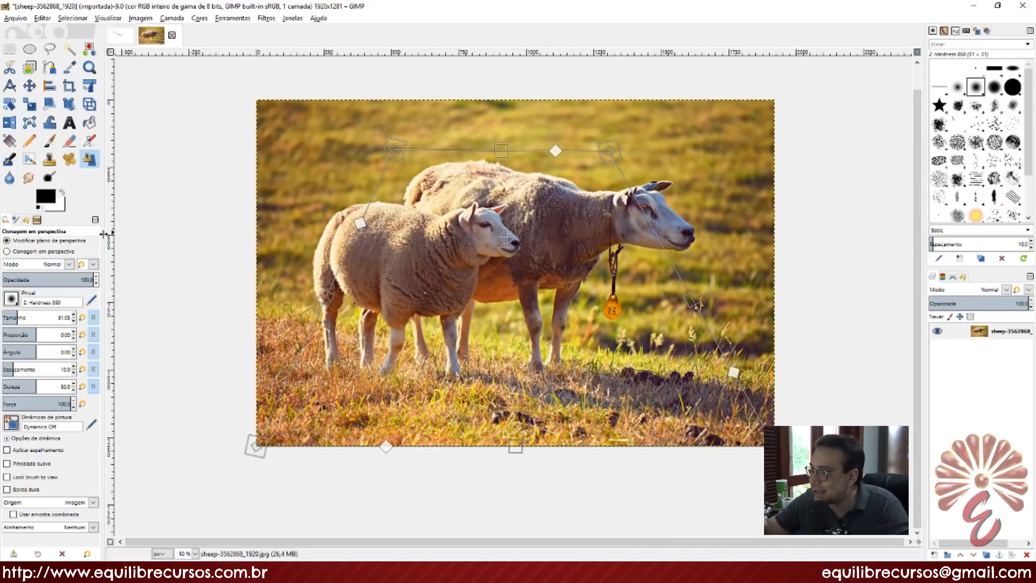
- Perspective-clone the sheep scene onto the upper part of the photo, using the smaller sheep's muzzle as the source
click(19, 252)
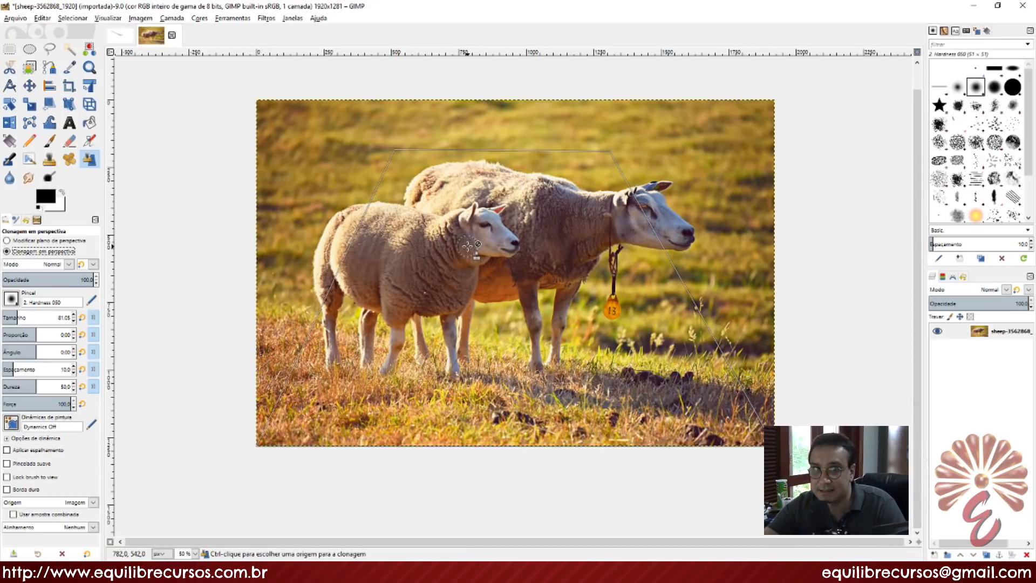
ctrl+click(515, 247)
mouse_move(507, 168)
mouse_down()
mouse_move(475, 162)
mouse_move(448, 183)
mouse_move(465, 152)
mouse_move(513, 124)
mouse_move(599, 119)
mouse_move(669, 162)
mouse_move(549, 195)
mouse_move(378, 205)
mouse_move(455, 172)
mouse_move(366, 138)
mouse_move(759, 178)
mouse_move(688, 215)
mouse_move(313, 249)
mouse_move(283, 212)
mouse_move(723, 111)
mouse_up()
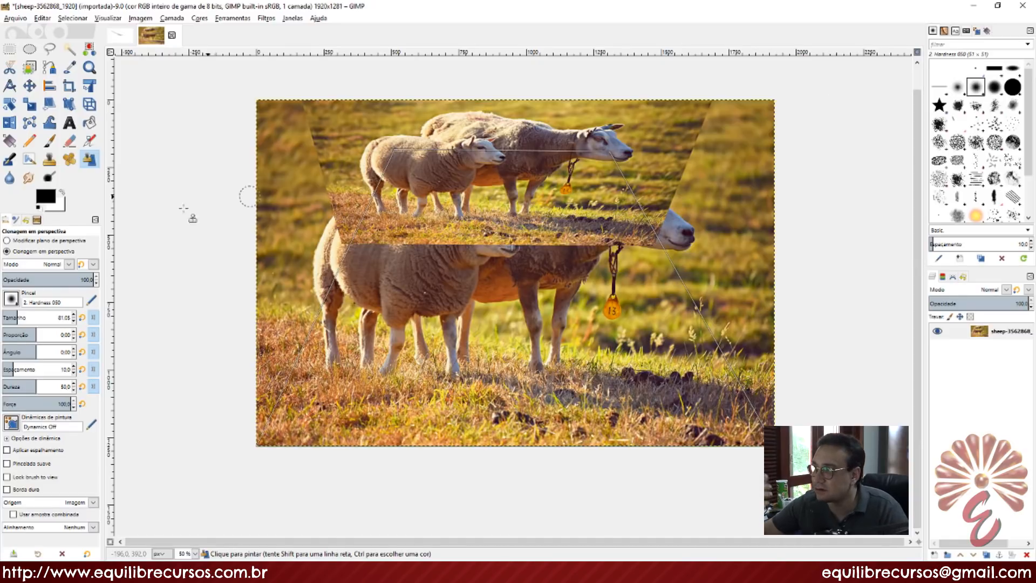
- Return the perspective clone to Modificar plano de perspectiva mode
click(38, 240)
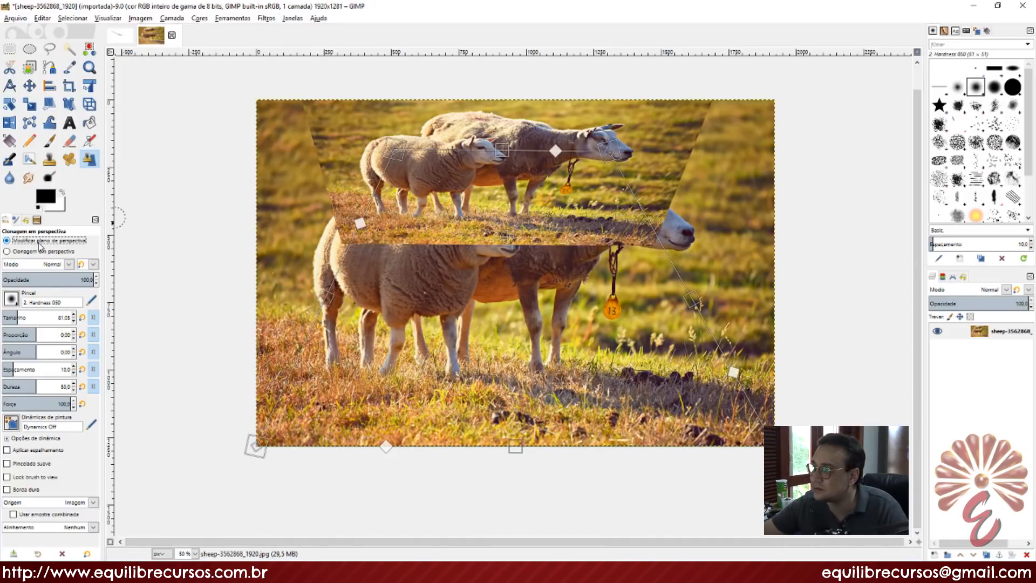